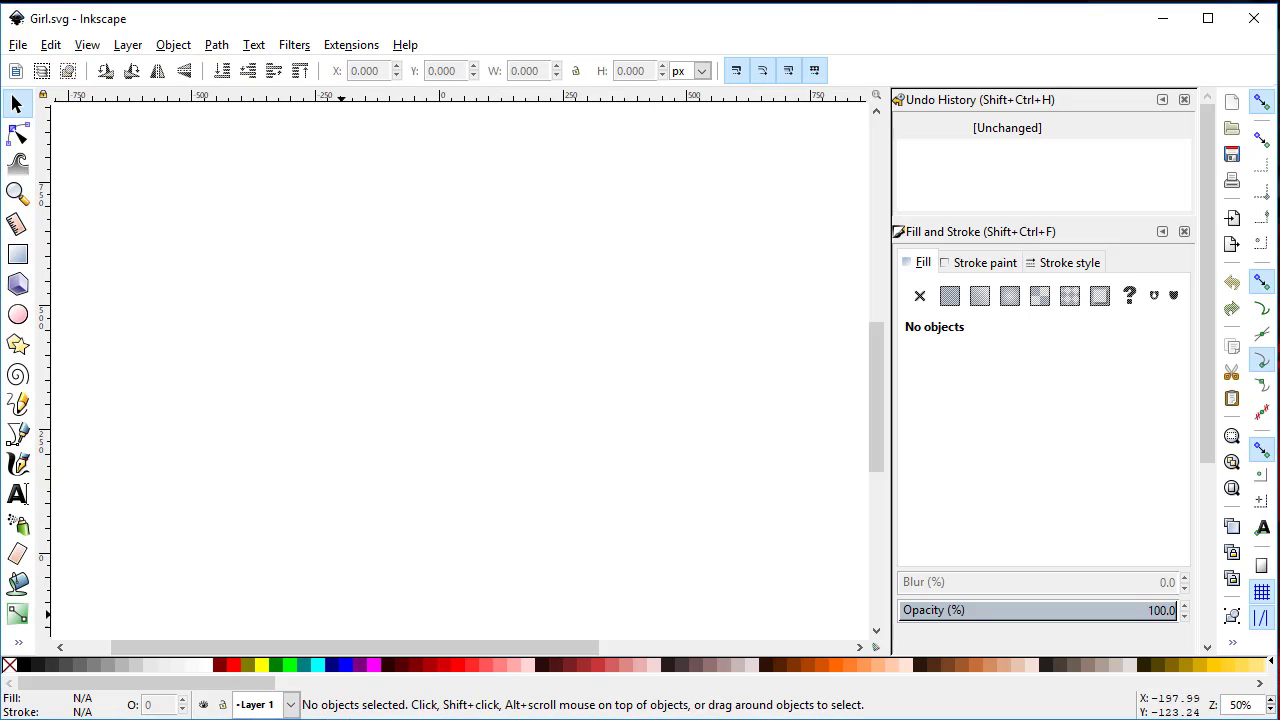
# - Draw a peach rectangle for the face, round its corners and narrow it from the left
pyautogui.press('r')
pyautogui.moveTo(321, 241); pyautogui.dragTo(564, 392)
pyautogui.moveTo(781, 684); pyautogui.dragTo(343, 684)
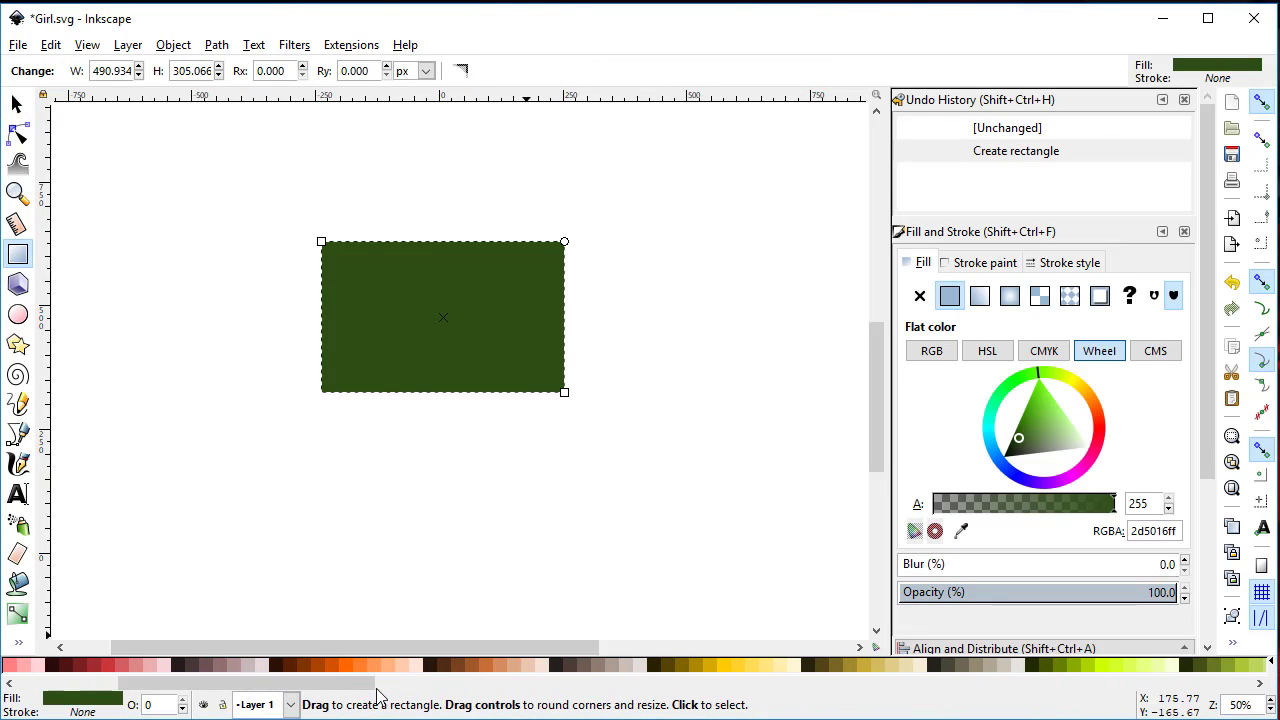
pyautogui.click(403, 665)
pyautogui.click(390, 665)
pyautogui.click(403, 665)
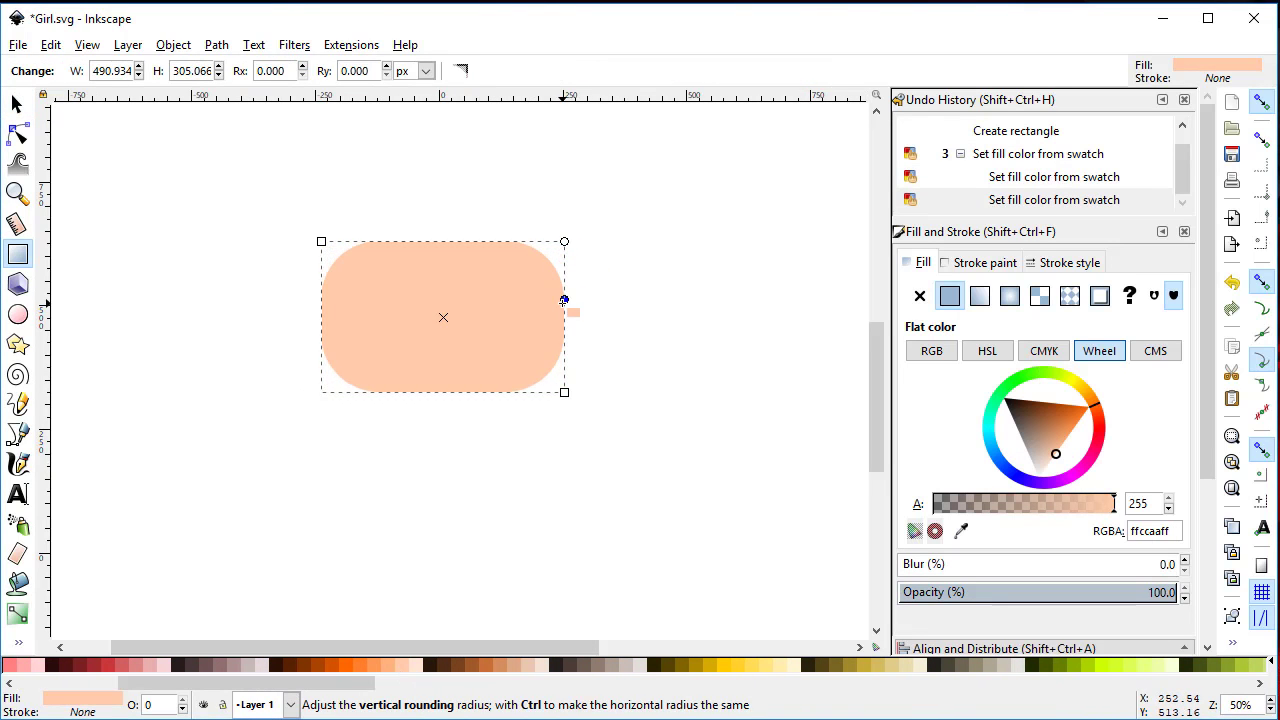
pyautogui.moveTo(564, 300); pyautogui.dragTo(564, 302)
pyautogui.press('s')
pyautogui.moveTo(315, 317)
pyautogui.mouseDown()
pyautogui.moveTo(334, 320)
pyautogui.moveTo(331, 341)
pyautogui.mouseUp()
# - Draw a small cyan eye ellipse on the face
pyautogui.press('e')
pyautogui.press('s')
pyautogui.click(430, 562)
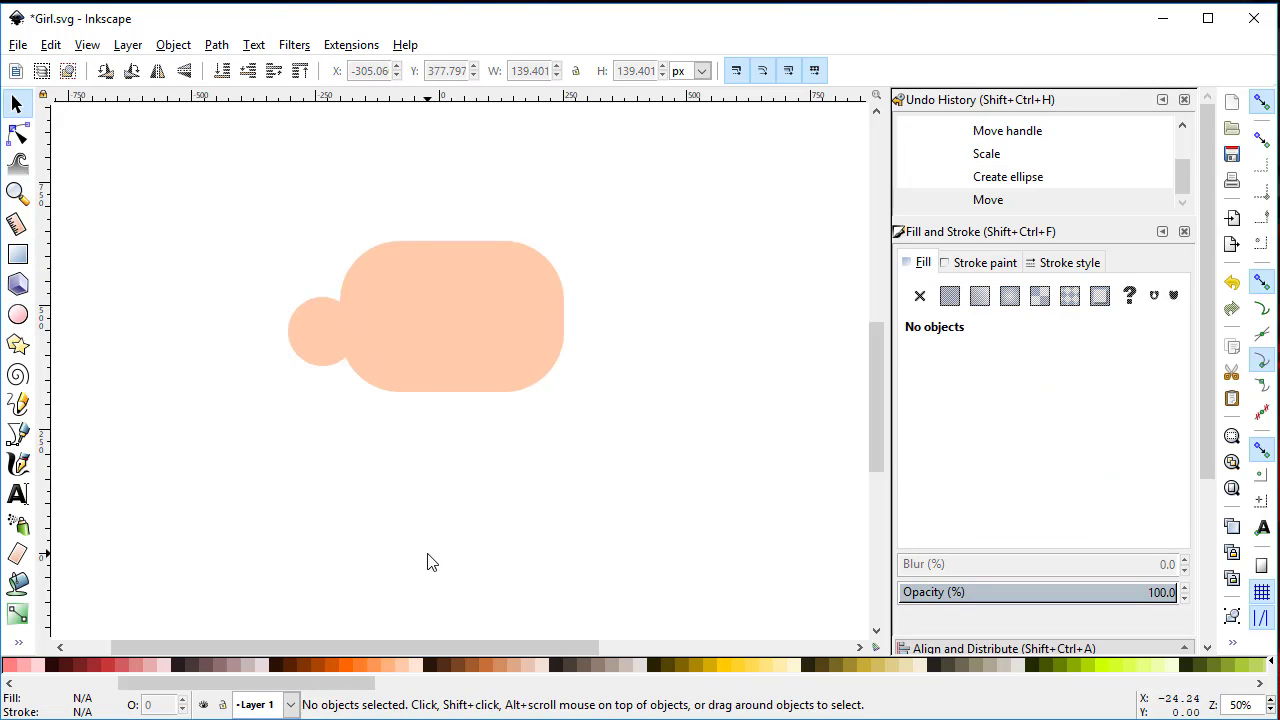
pyautogui.click(18, 316)
pyautogui.moveTo(275, 684); pyautogui.dragTo(703, 684)
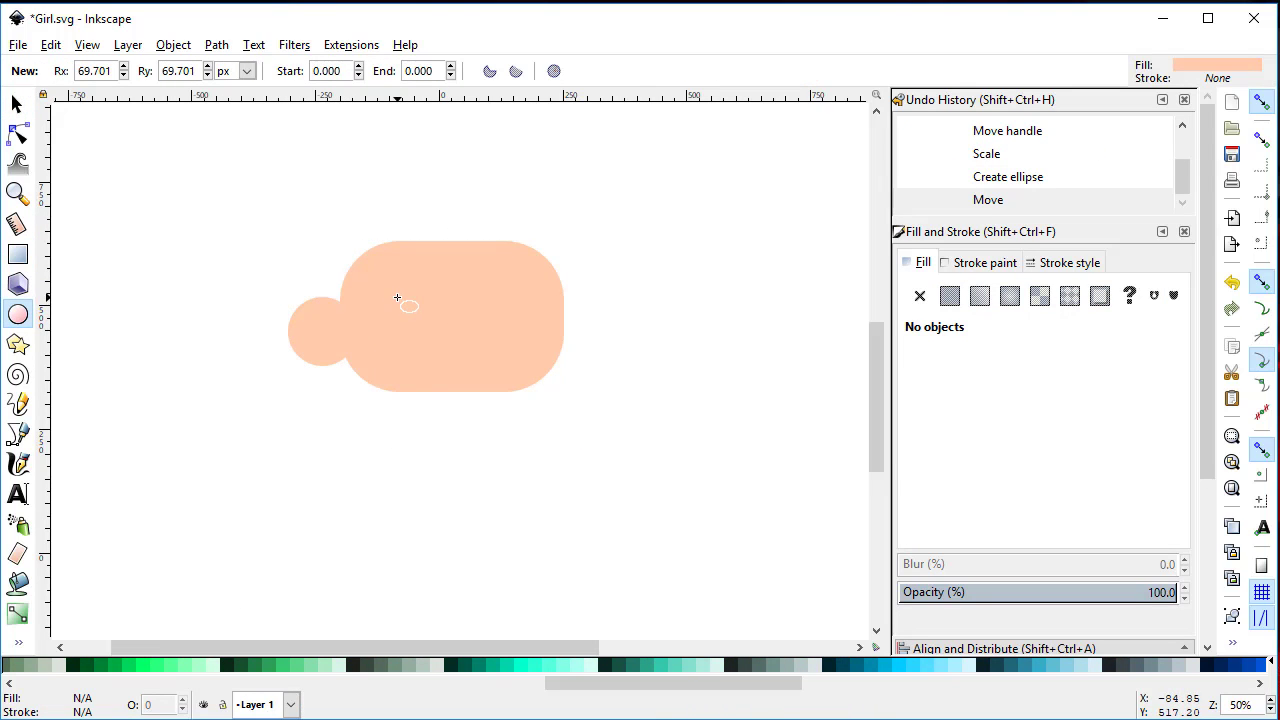
pyautogui.moveTo(397, 298); pyautogui.dragTo(436, 360)
pyautogui.click(930, 664)
# - Add a larger light cyan copy behind the eye as its rim
pyautogui.press('s')
pyautogui.click(420, 345)
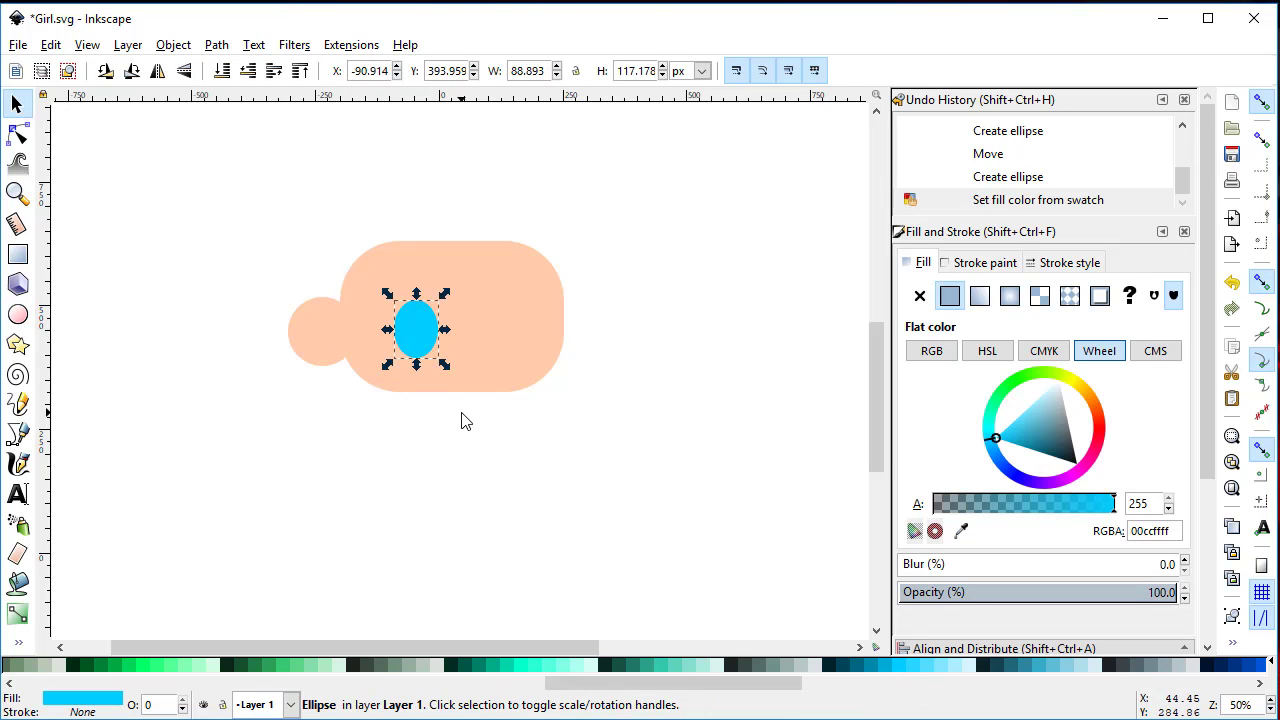
pyautogui.click(966, 664)
pyautogui.moveTo(445, 364)
pyautogui.mouseDown()
pyautogui.moveTo(451, 377)
pyautogui.moveTo(545, 360)
pyautogui.mouseUp()
pyautogui.press('pagedown')
# - Group the eye with its rim and duplicate it as the right eye
pyautogui.click(423, 580)
pyautogui.click(415, 305)
pyautogui.keyDown('alt'); pyautogui.keyDown('shift'); pyautogui.click(415, 305); pyautogui.keyUp('shift'); pyautogui.keyUp('alt')
pyautogui.hotkey('ctrl', 'g')
pyautogui.hotkey('ctrl', 'd')
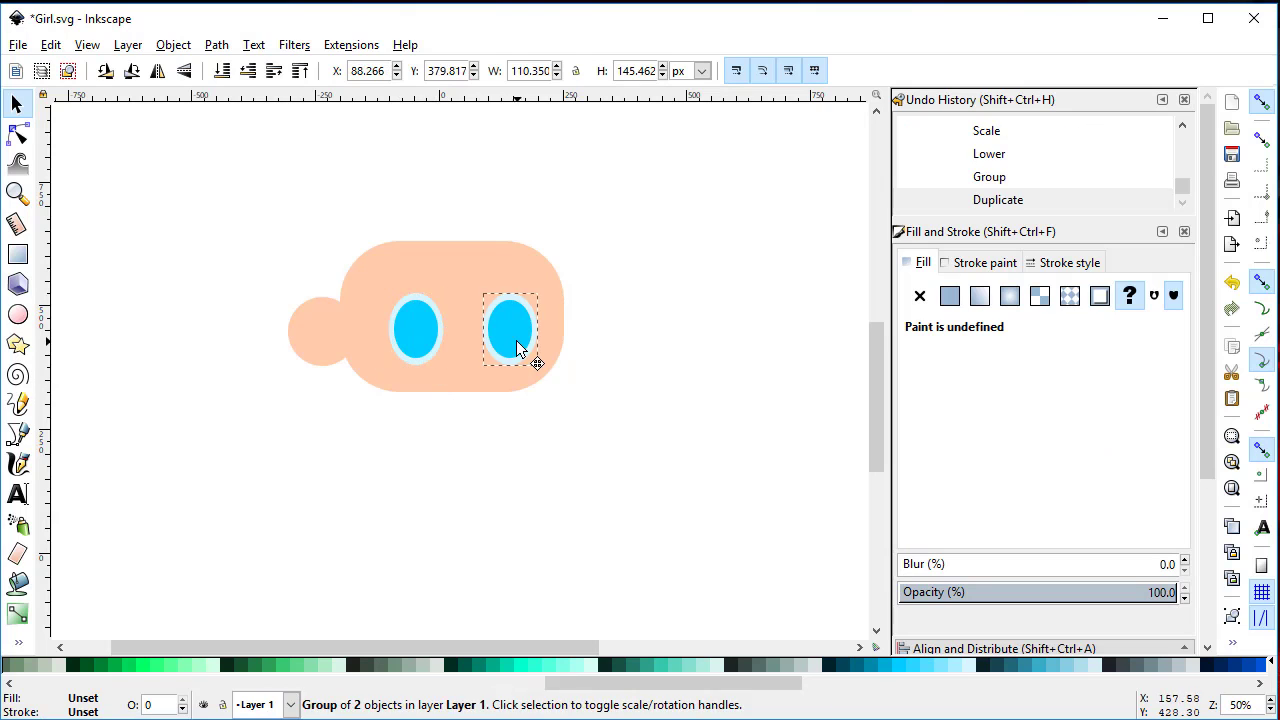
pyautogui.click(563, 471)
# - Try several swatch colours on the face before settling back on peach
pyautogui.press('Tab')
pyautogui.moveTo(1083, 405); pyautogui.dragTo(1052, 451)
pyautogui.scroll(5, 180, 664)
pyautogui.click(531, 665)
pyautogui.click(545, 665)
pyautogui.click(538, 665)
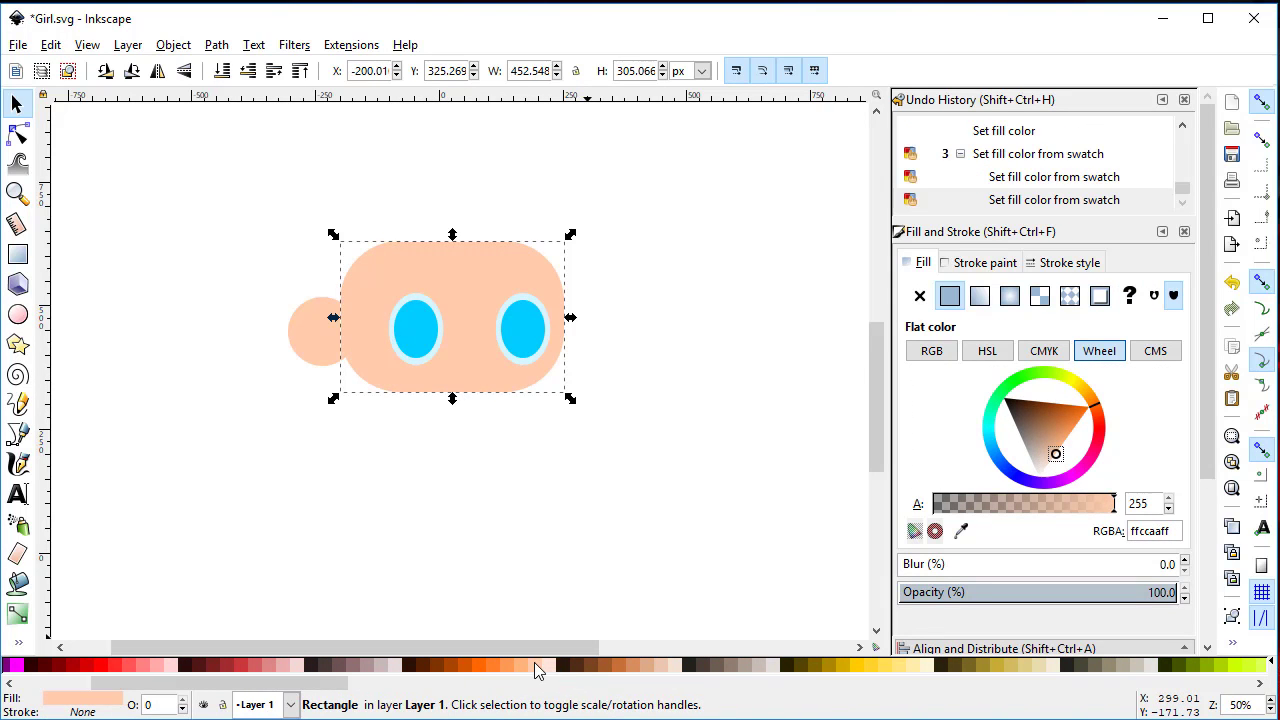
pyautogui.click(525, 665)
pyautogui.click(648, 665)
pyautogui.click(540, 665)
pyautogui.click(532, 665)
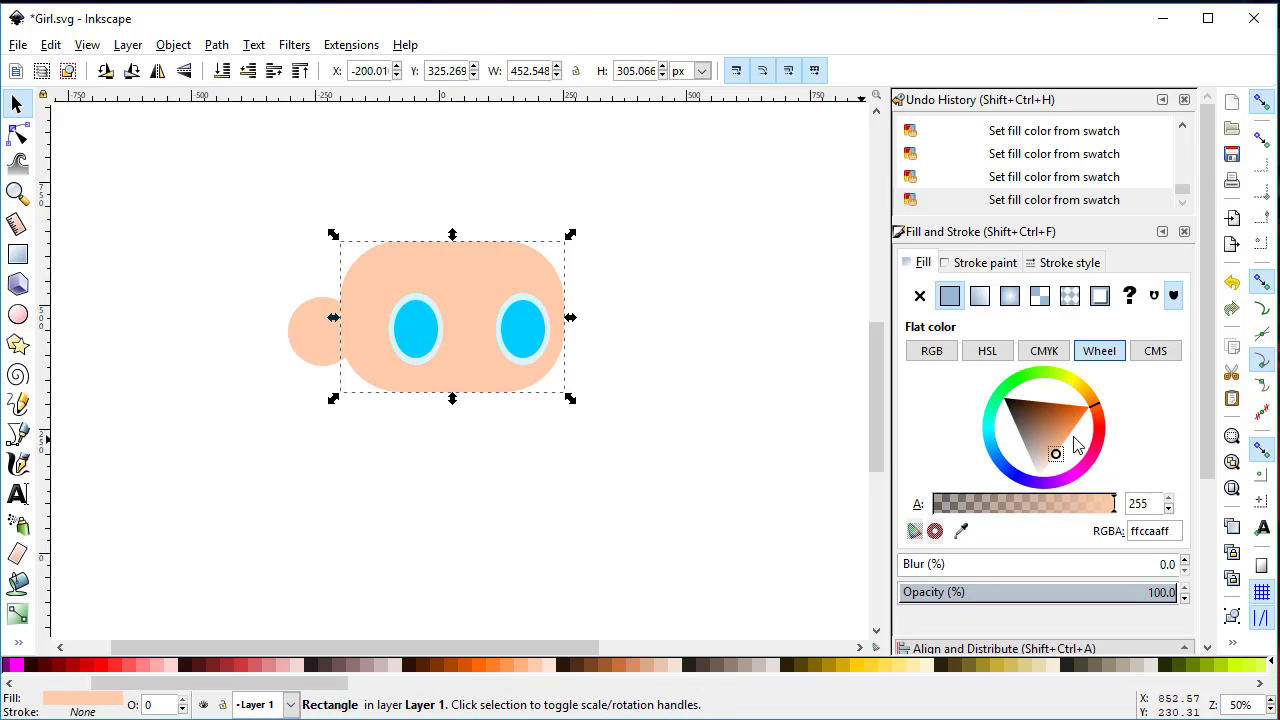
# - Give the ear circle the face's peach colour with the dropper
pyautogui.press('Tab')
pyautogui.press('d')
pyautogui.click(171, 223)
pyautogui.press('s')
pyautogui.press('Escape')
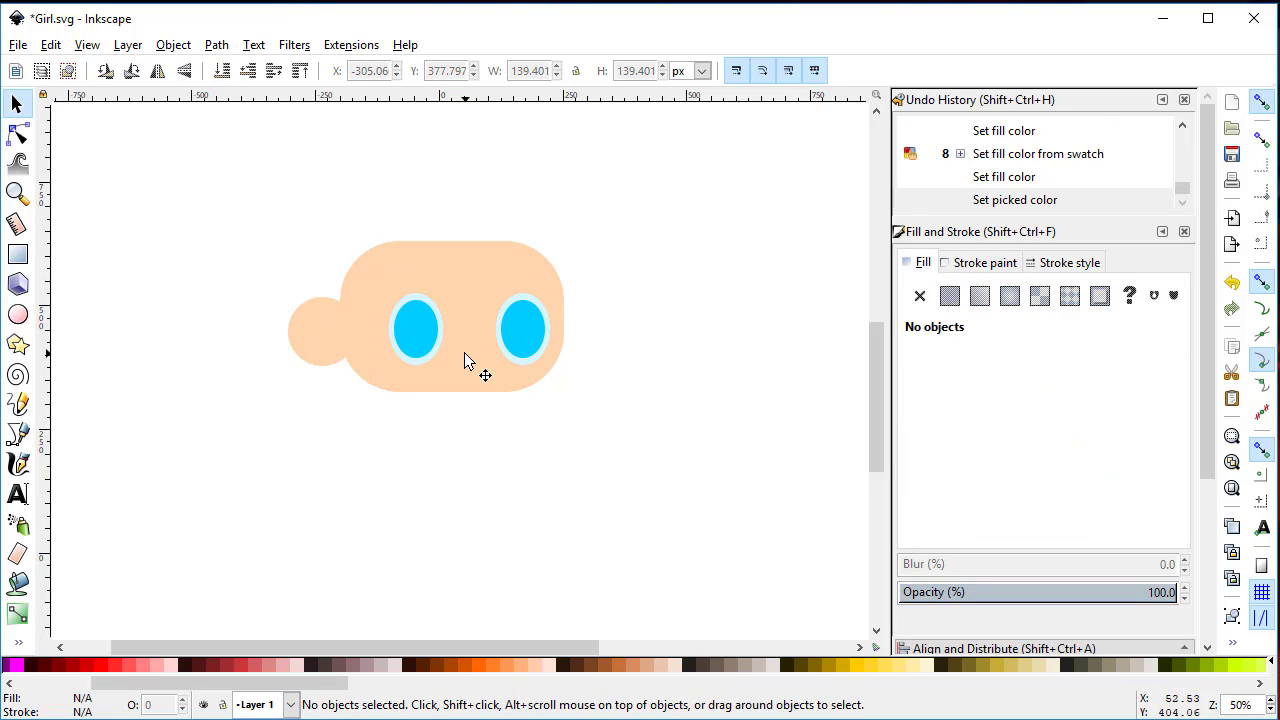
# - Cut a half circle from a red circle by subtracting a rectangle over its lower half
pyautogui.click(18, 315)
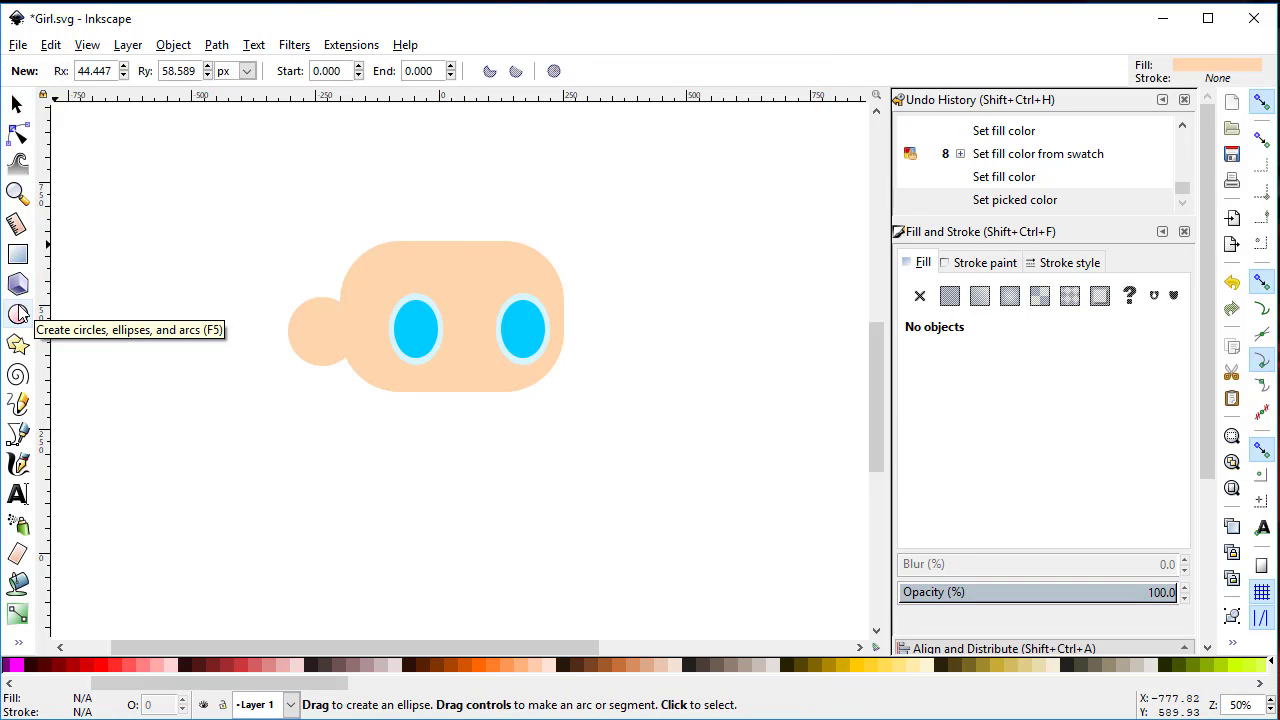
pyautogui.scroll(2, 360, 300)
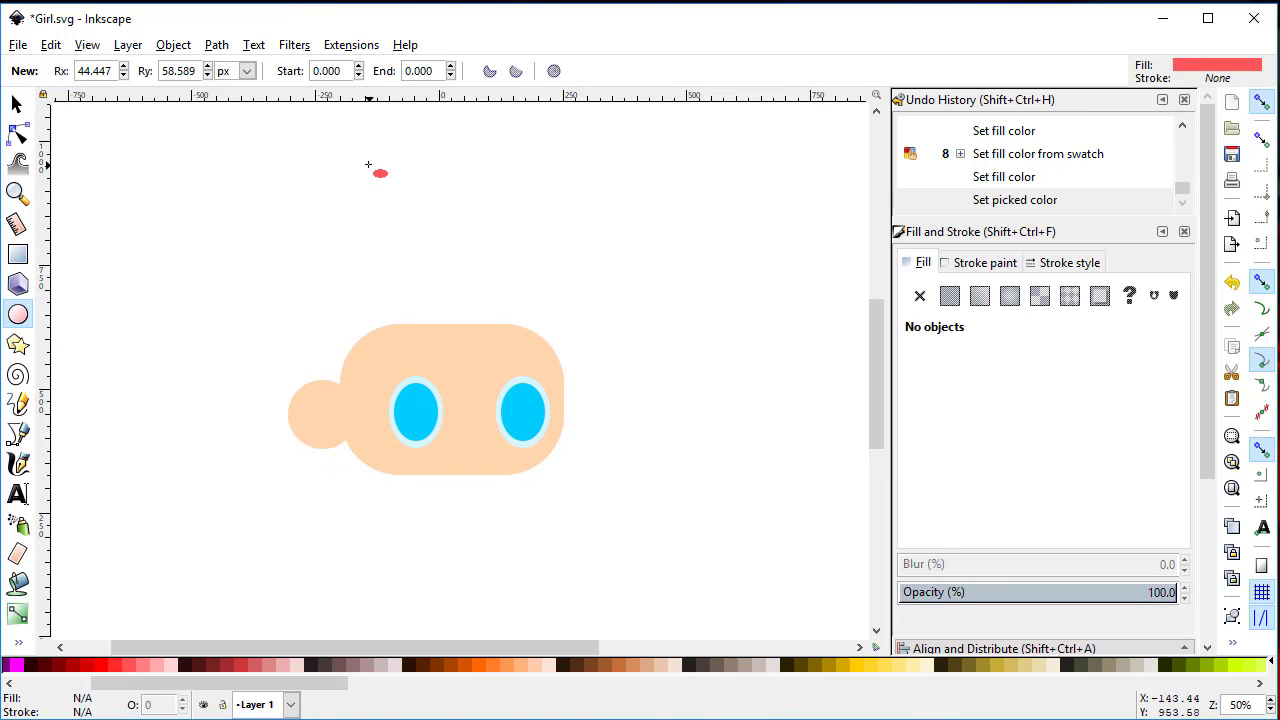
pyautogui.moveTo(362, 128); pyautogui.dragTo(596, 335)
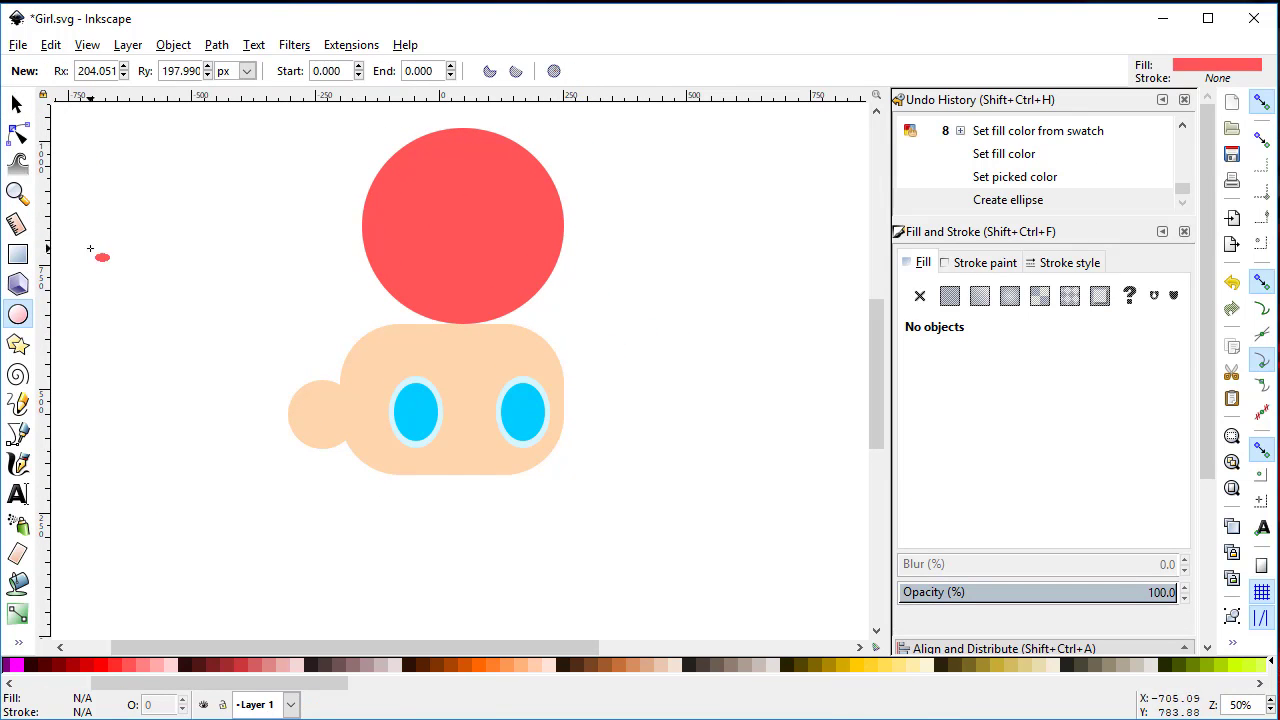
pyautogui.click(18, 254)
pyautogui.moveTo(300, 226); pyautogui.dragTo(650, 334)
pyautogui.press('s')
pyautogui.keyDown('shift'); pyautogui.click(420, 180); pyautogui.keyUp('shift')
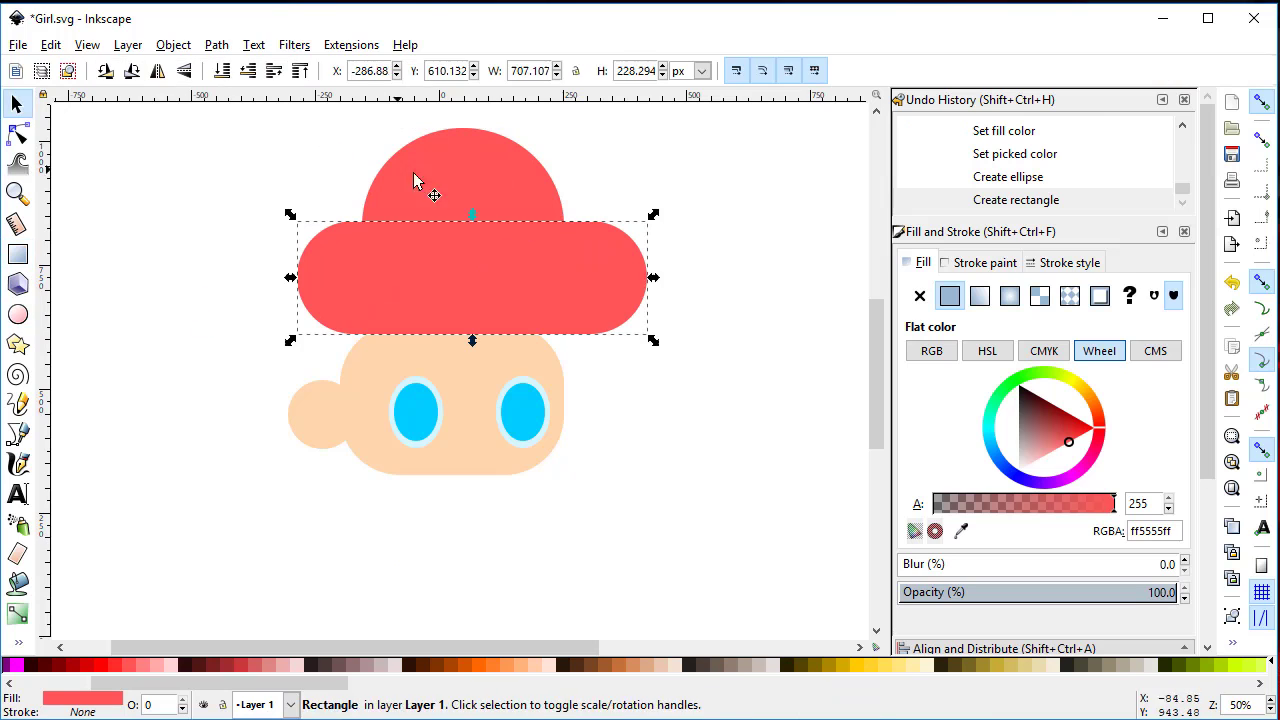
pyautogui.click(216, 45)
pyautogui.click(257, 180)
pyautogui.moveTo(440, 222); pyautogui.dragTo(441, 230)
# - Flatten both dome shoulders with added nodes and recolour it salmon ff8080
pyautogui.press('n')
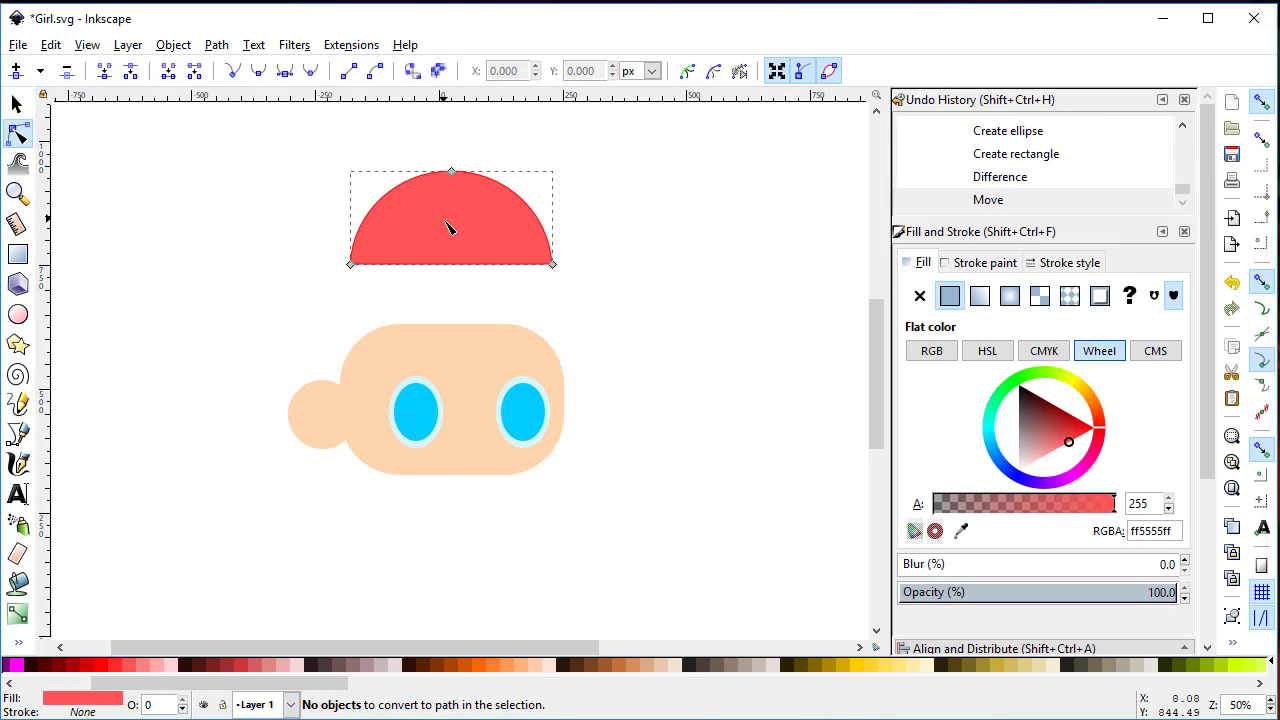
pyautogui.scroll(2, 397, 204)
pyautogui.doubleClick(361, 249)
pyautogui.moveTo(357, 251); pyautogui.dragTo(330, 235)
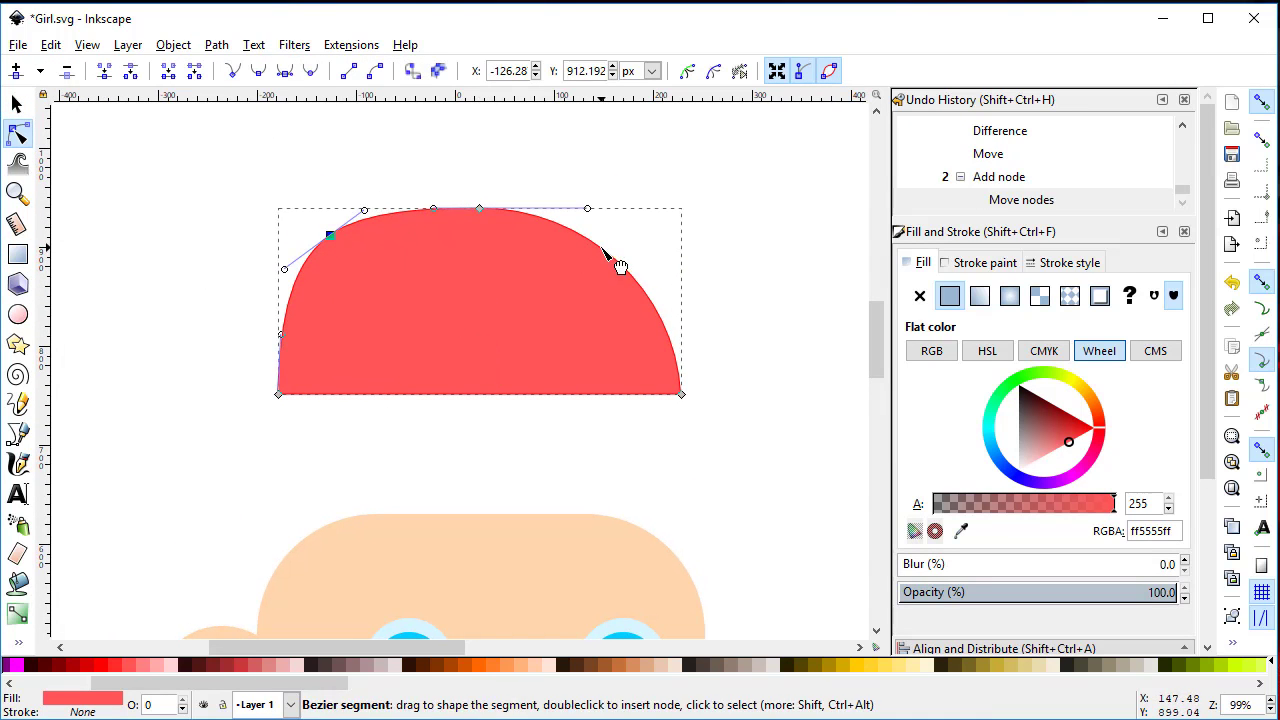
pyautogui.doubleClick(623, 266)
pyautogui.moveTo(623, 266); pyautogui.dragTo(624, 233)
pyautogui.click(150, 668)
# - Stretch the hair taller and settle it down onto the head
pyautogui.press('s')
pyautogui.moveTo(481, 398); pyautogui.dragTo(480, 570)
pyautogui.moveTo(686, 443); pyautogui.dragTo(720, 452)
pyautogui.scroll(-1, 720, 452)
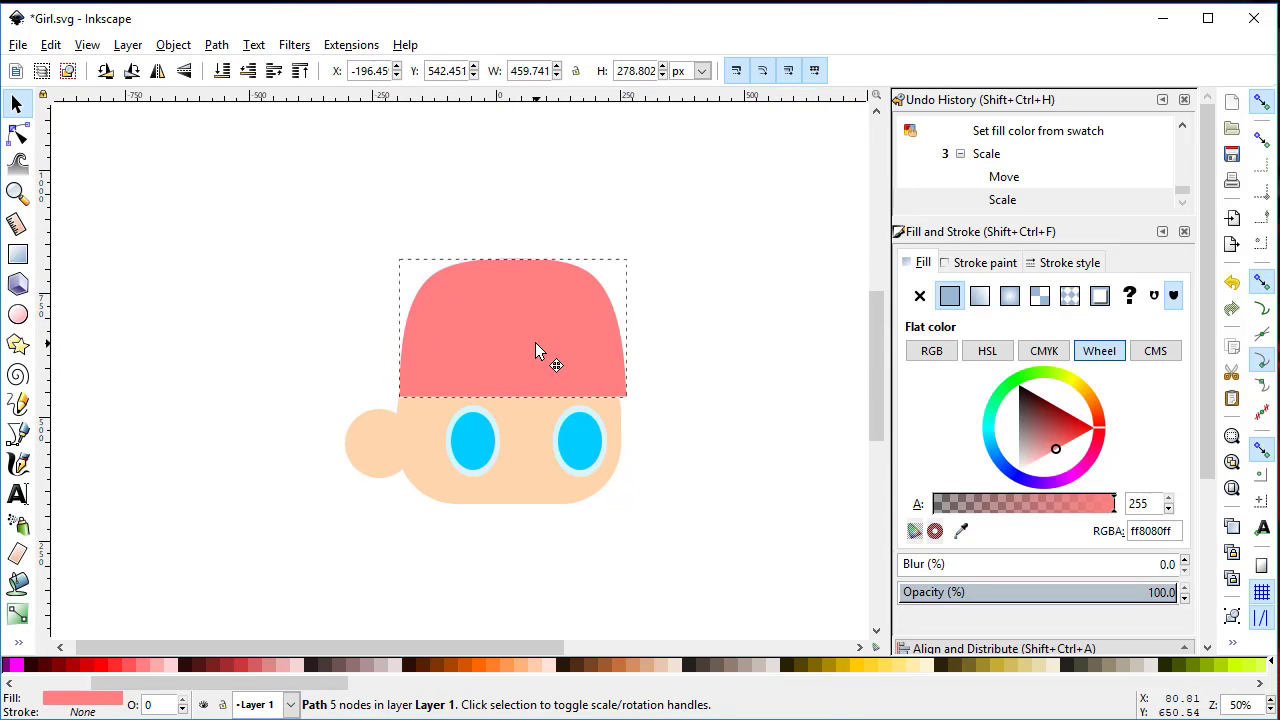
pyautogui.moveTo(535, 342); pyautogui.dragTo(529, 347)
# - Widen the hair on both left and right sides to cover the head top
pyautogui.click(712, 387)
pyautogui.click(425, 350)
pyautogui.moveTo(345, 245); pyautogui.dragTo(316, 250)
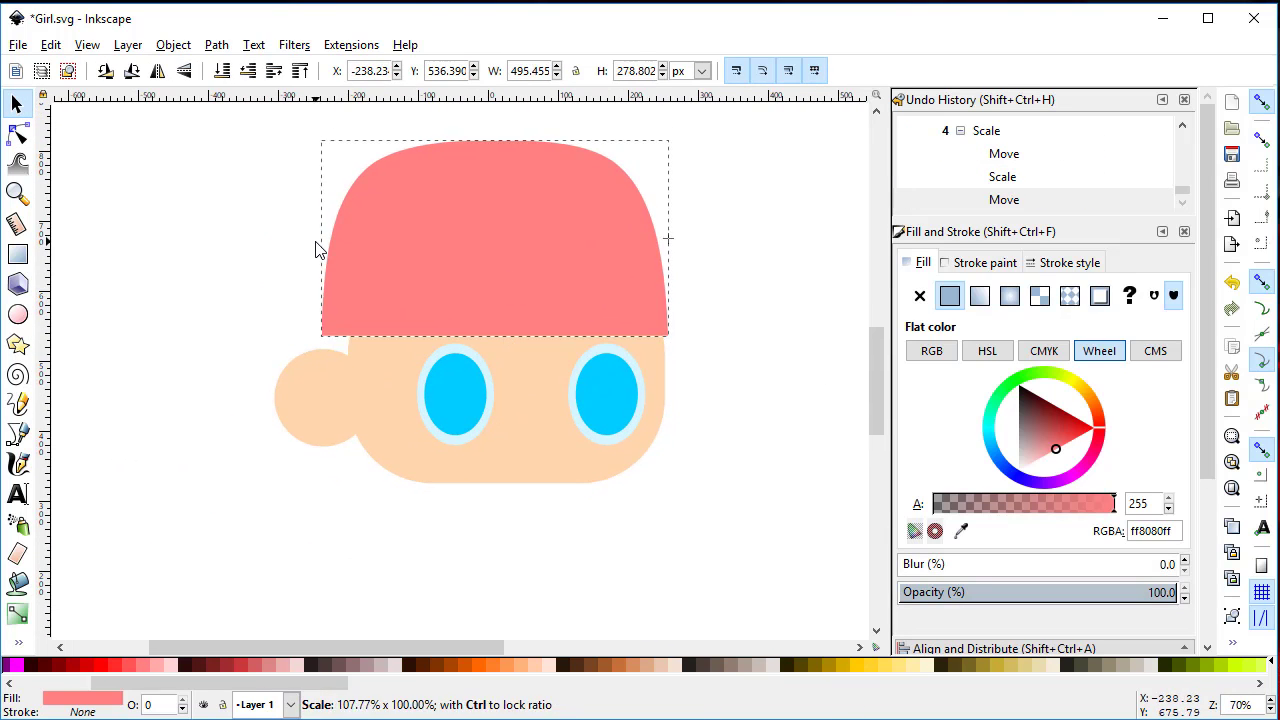
pyautogui.moveTo(675, 239); pyautogui.dragTo(694, 240)
# - Add a node to the hair's bottom edge and pull it into a pointed bangs notch
pyautogui.press('n')
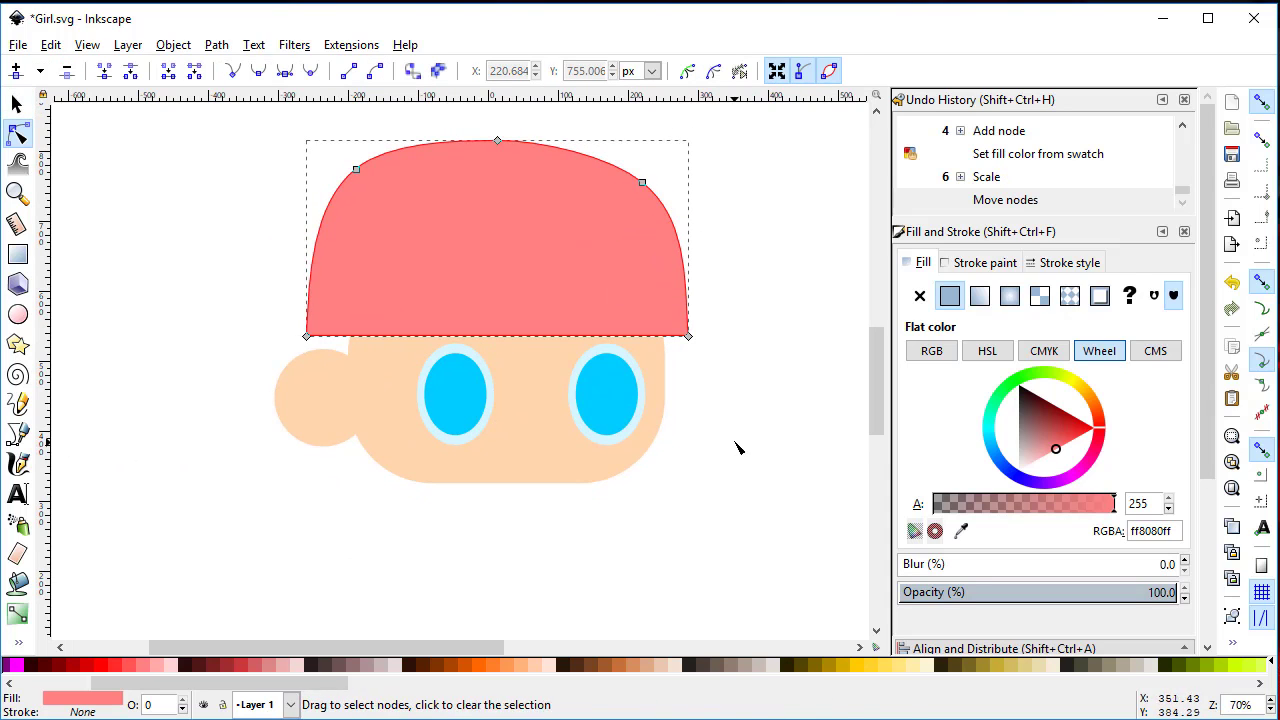
pyautogui.doubleClick(507, 337)
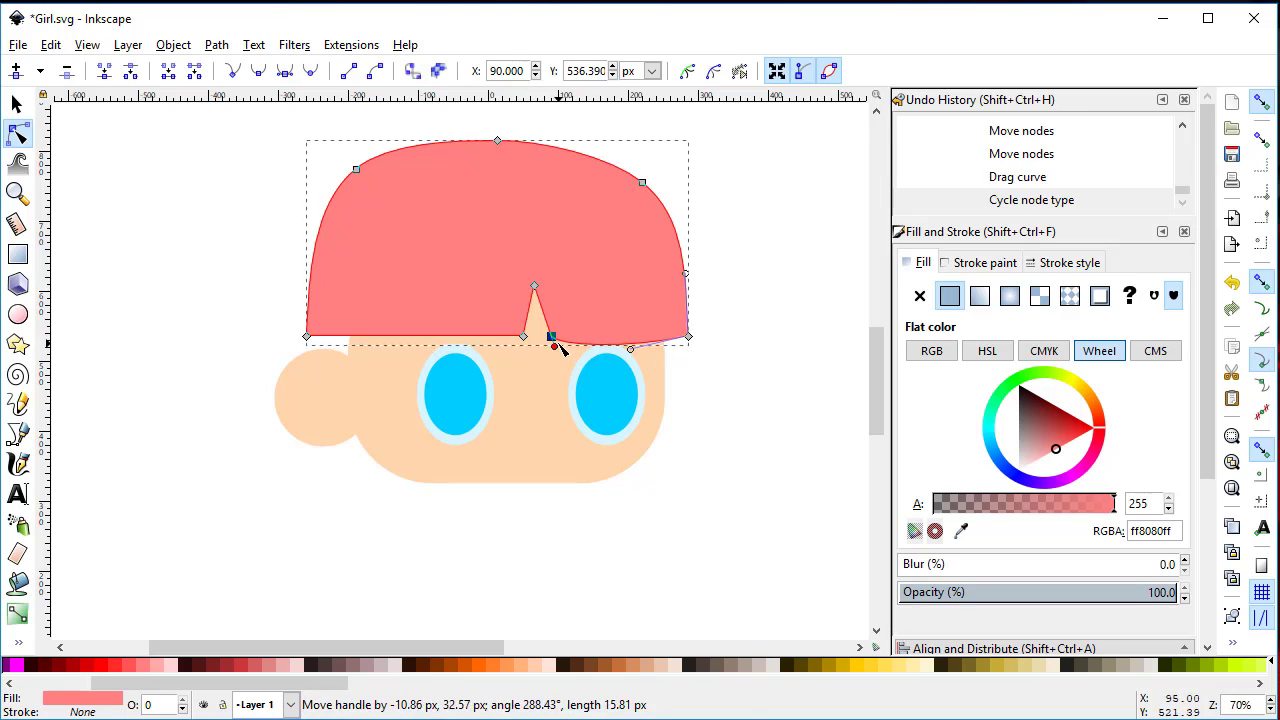
pyautogui.moveTo(527, 338); pyautogui.dragTo(528, 331)
pyautogui.moveTo(447, 346); pyautogui.dragTo(447, 341)
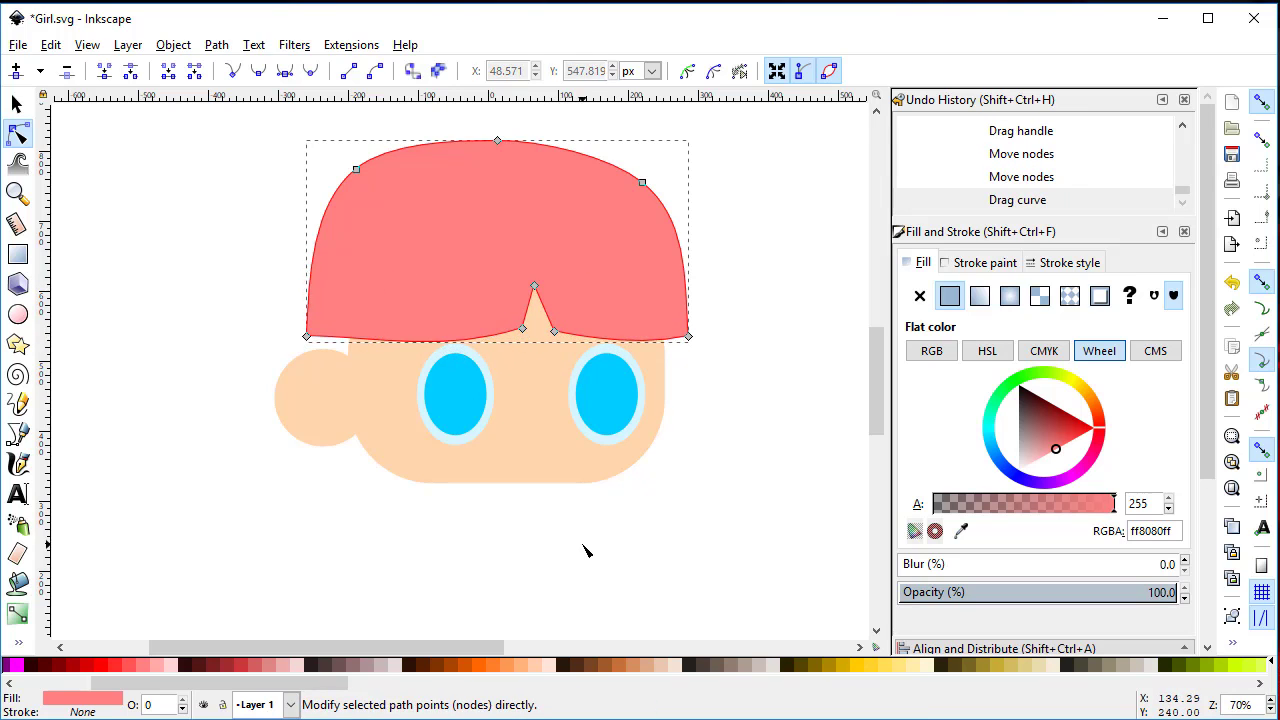
pyautogui.click(602, 568)
# - Move the hair and both eyes slightly lower
pyautogui.click(16, 103)
pyautogui.moveTo(460, 216); pyautogui.dragTo(460, 226)
pyautogui.click(466, 534)
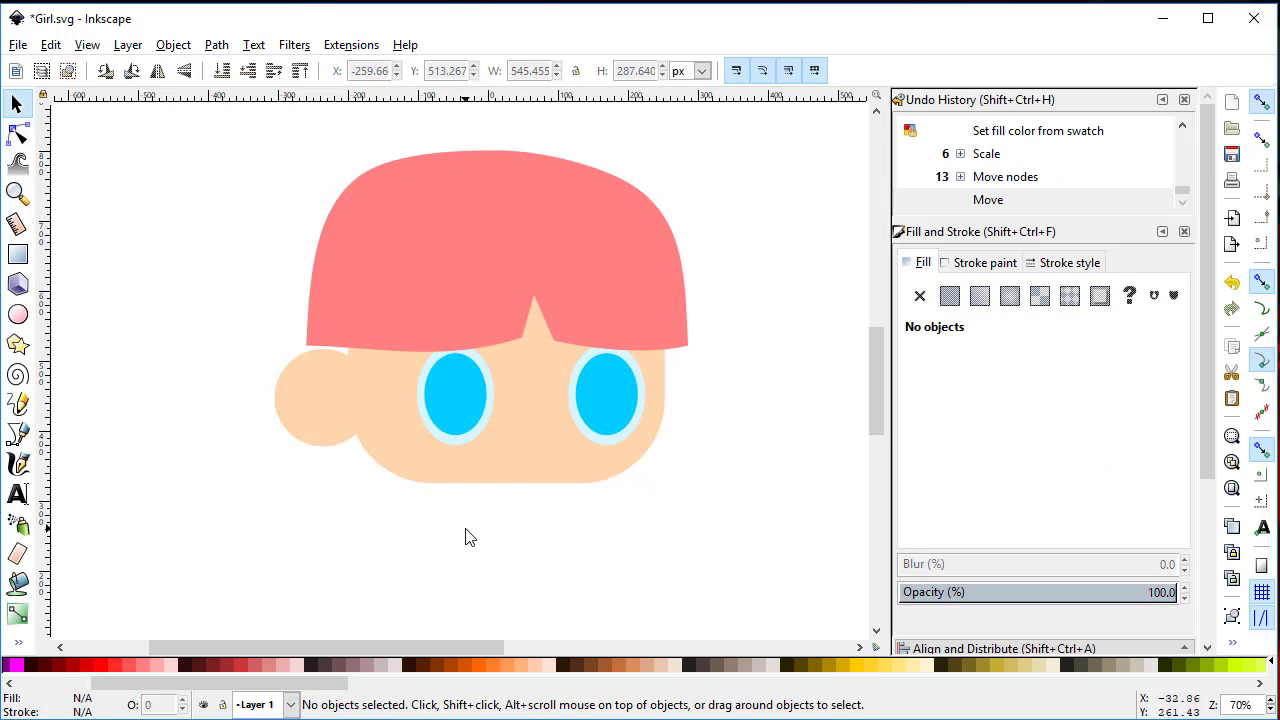
pyautogui.click(466, 397)
pyautogui.keyDown('shift'); pyautogui.click(613, 397); pyautogui.keyUp('shift')
pyautogui.moveTo(613, 397); pyautogui.dragTo(621, 410)
# - Draw a pale peach ellipse over the lower face
pyautogui.click(399, 420)
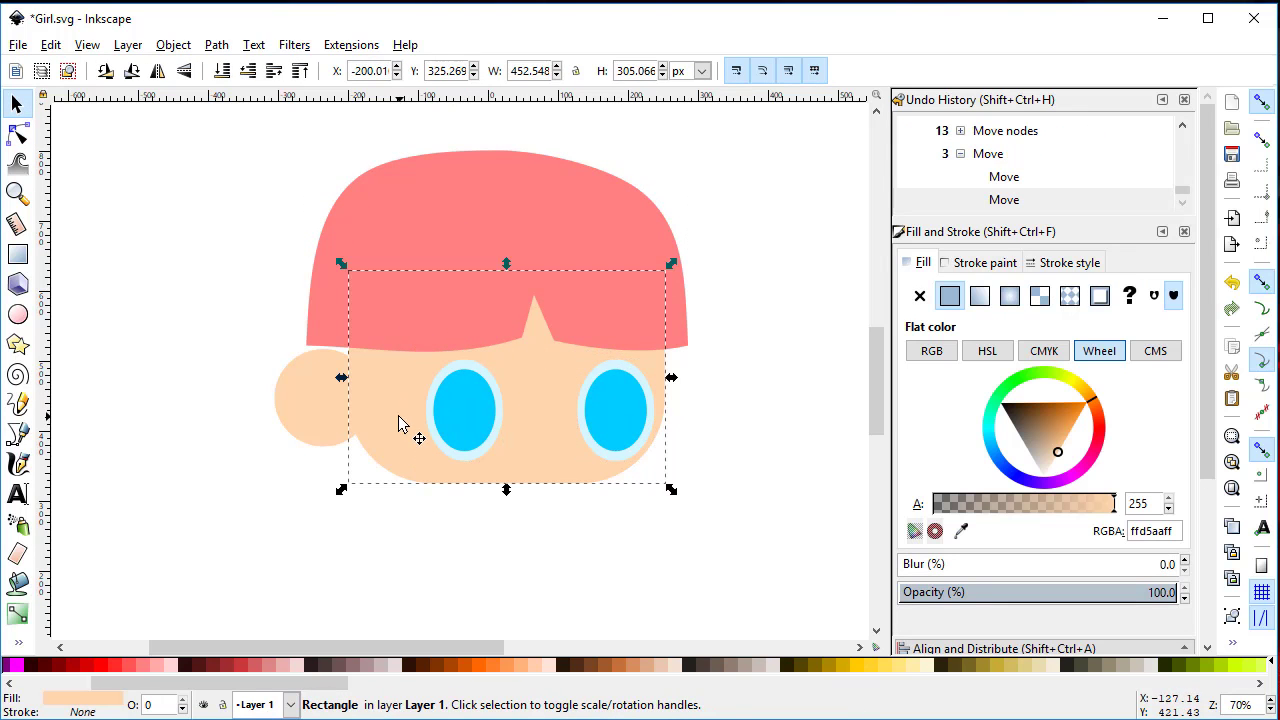
pyautogui.click(17, 314)
pyautogui.moveTo(394, 354); pyautogui.dragTo(699, 569)
pyautogui.press('s')
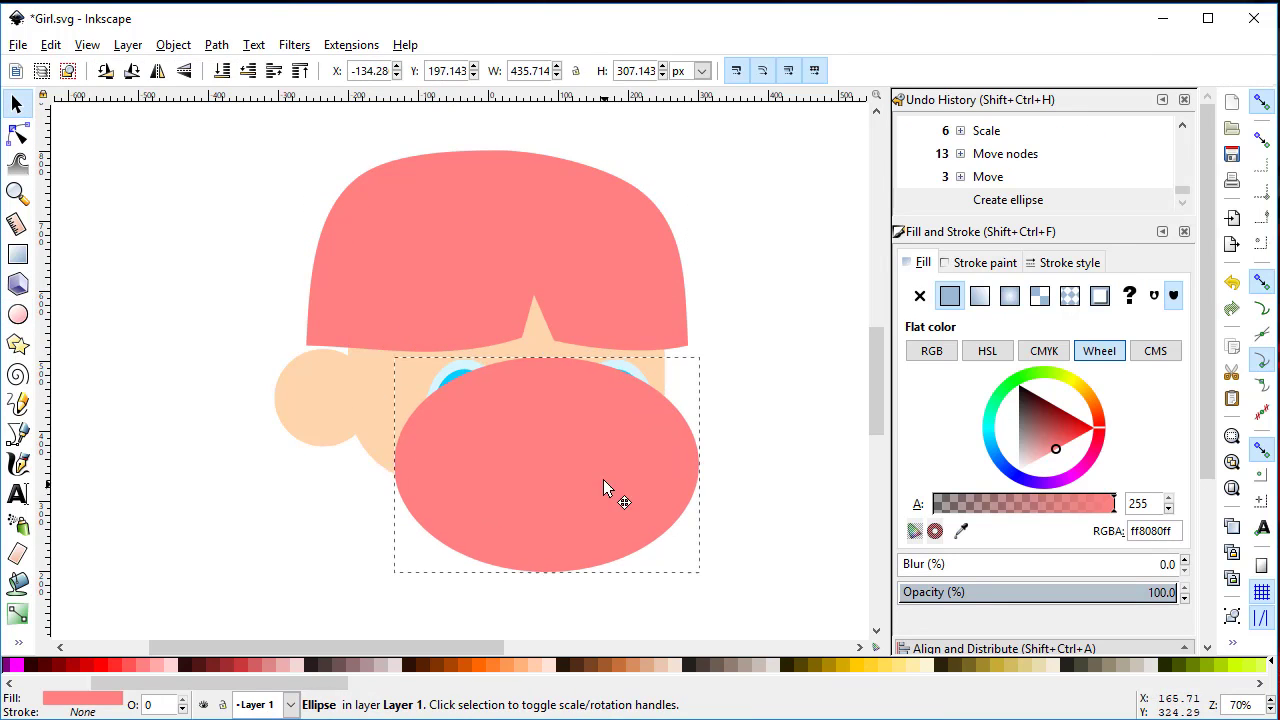
pyautogui.moveTo(603, 479); pyautogui.dragTo(597, 476)
pyautogui.click(547, 664)
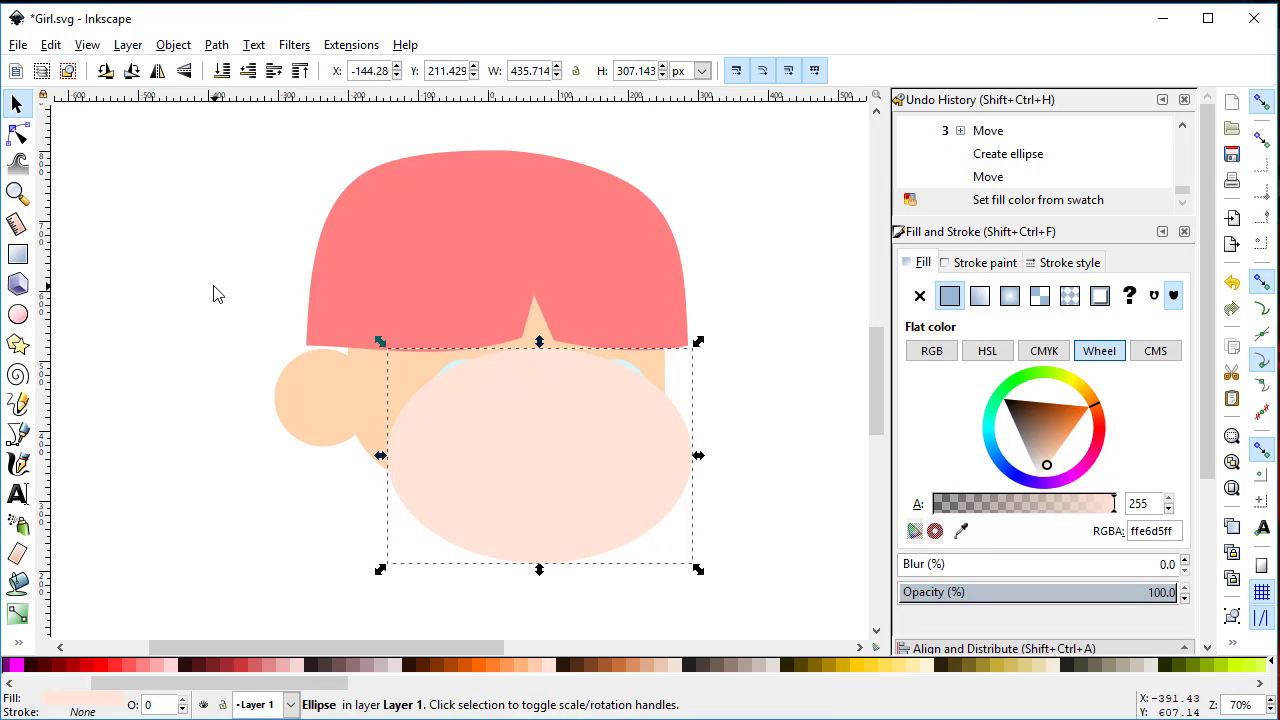
# - Trim the ellipse to a duplicate of the face outline and lower it behind the eyes
pyautogui.click(378, 388)
pyautogui.hotkey('ctrl', 'd')
pyautogui.keyDown('shift'); pyautogui.click(571, 537); pyautogui.keyUp('shift')
pyautogui.click(216, 45)
pyautogui.click(250, 200)
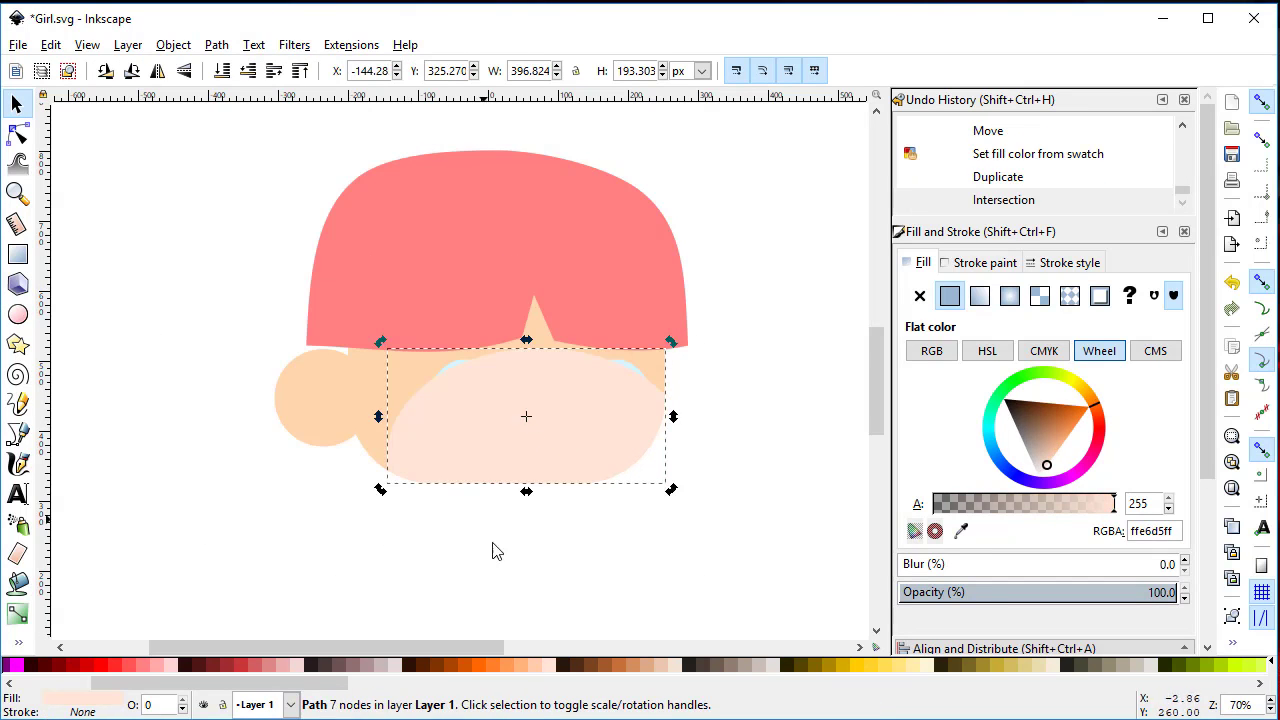
pyautogui.click(252, 78)
pyautogui.click(252, 78)
pyautogui.press('Escape')
# - Round the face's top edge by dragging its top node and handle
pyautogui.press('n')
pyautogui.click(437, 386)
pyautogui.scroll(2, 430, 388)
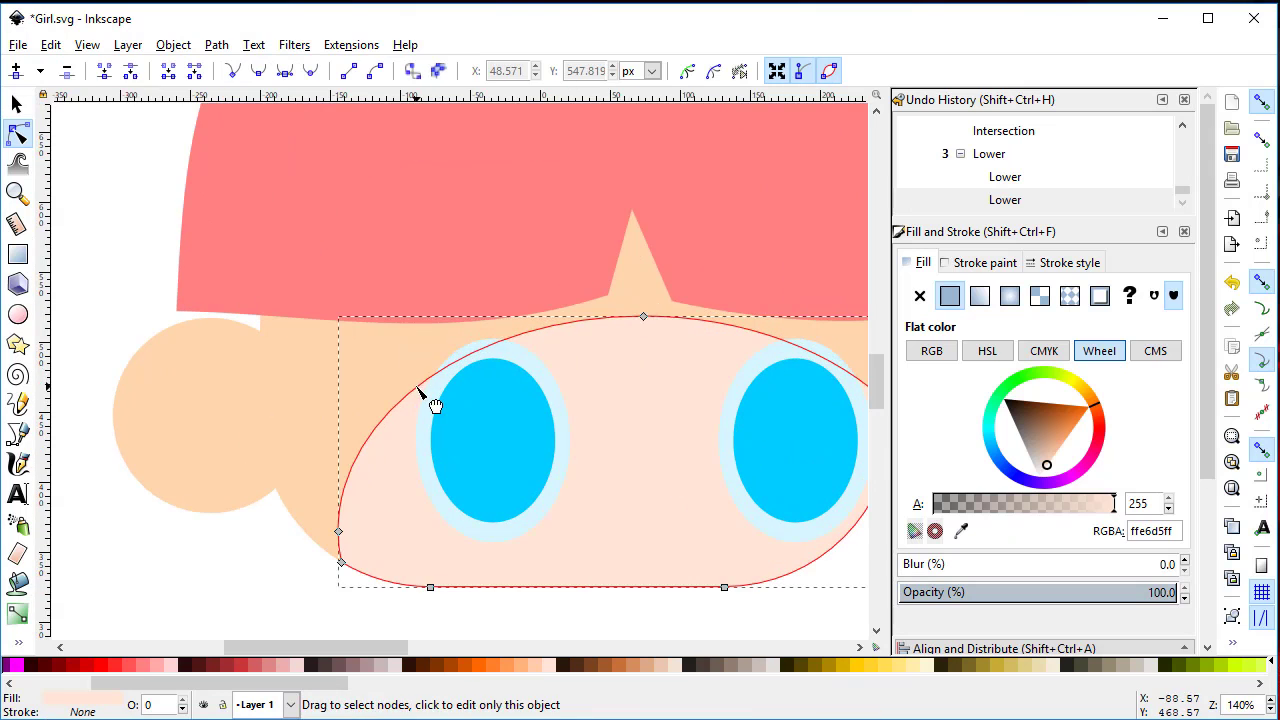
pyautogui.moveTo(398, 365); pyautogui.dragTo(396, 352)
pyautogui.moveTo(500, 316); pyautogui.dragTo(362, 307)
pyautogui.hscroll(5, 432, 437)
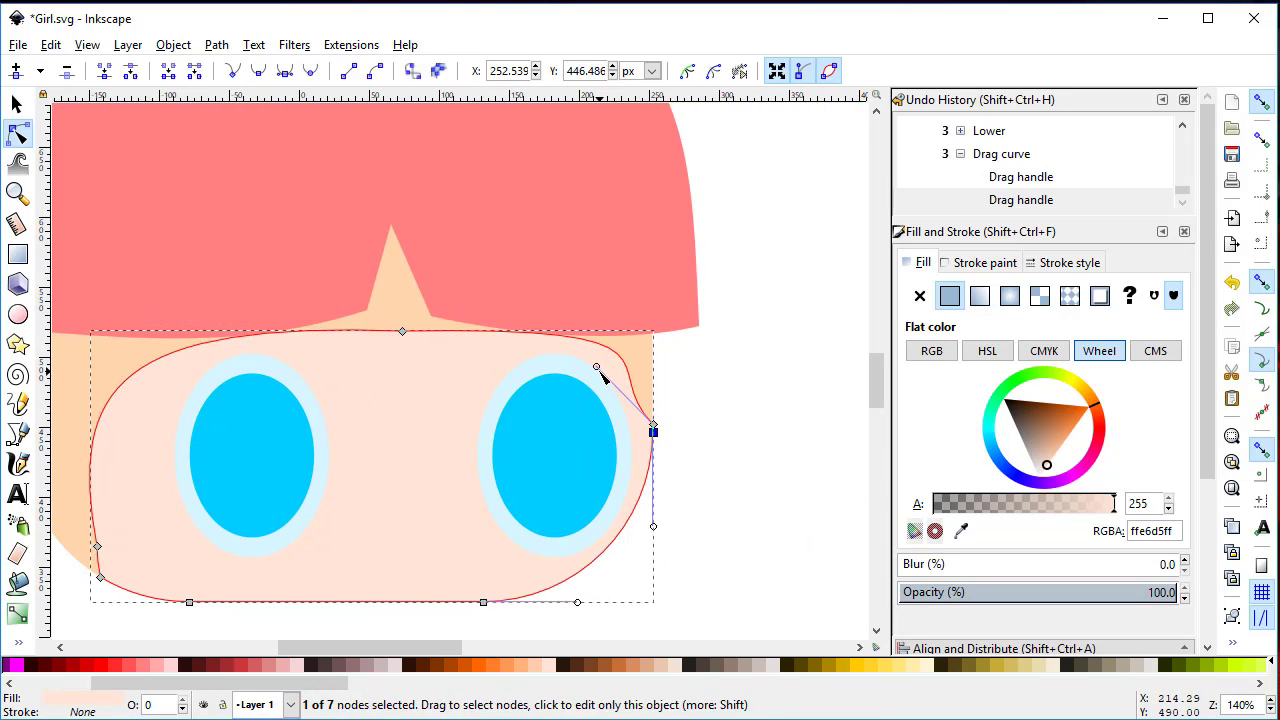
# - Raise the hair fringe's point slightly
pyautogui.press('Escape')
pyautogui.hscroll(-3, 757, 463)
pyautogui.keyDown('ctrl'); pyautogui.scroll(-1, 509, 563); pyautogui.keyUp('ctrl')
pyautogui.click(500, 271)
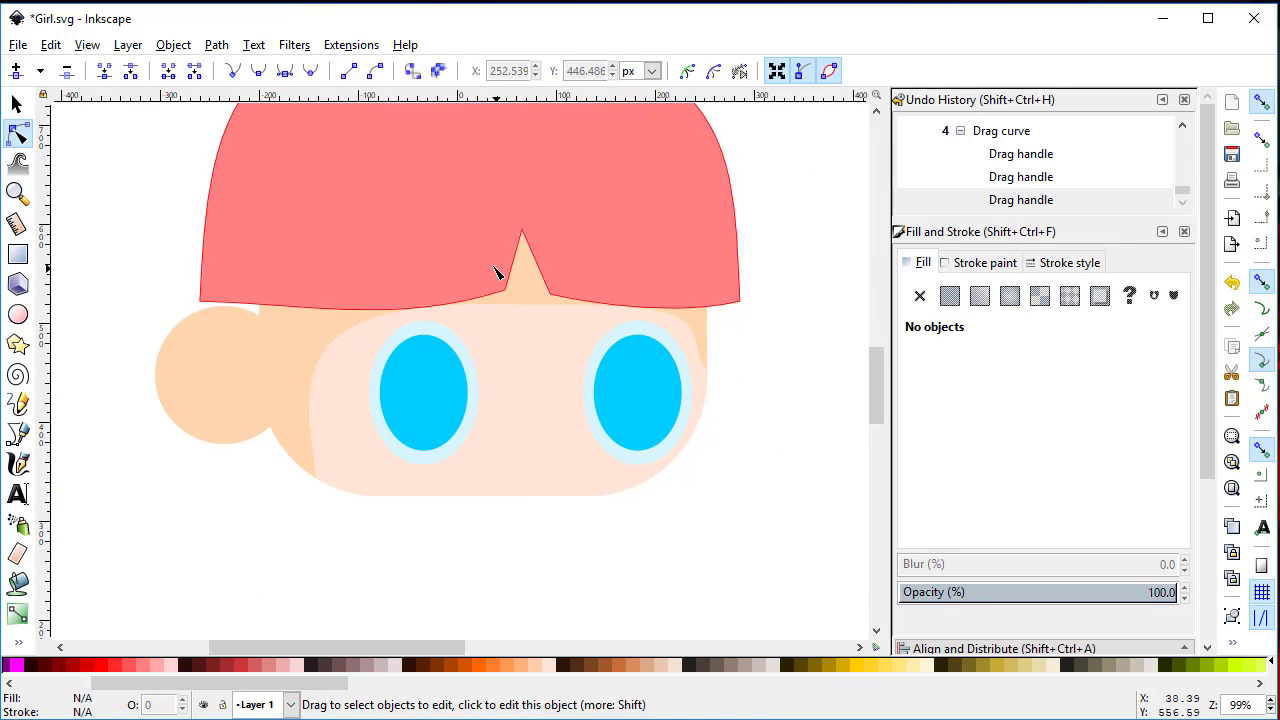
pyautogui.moveTo(506, 292); pyautogui.dragTo(505, 279)
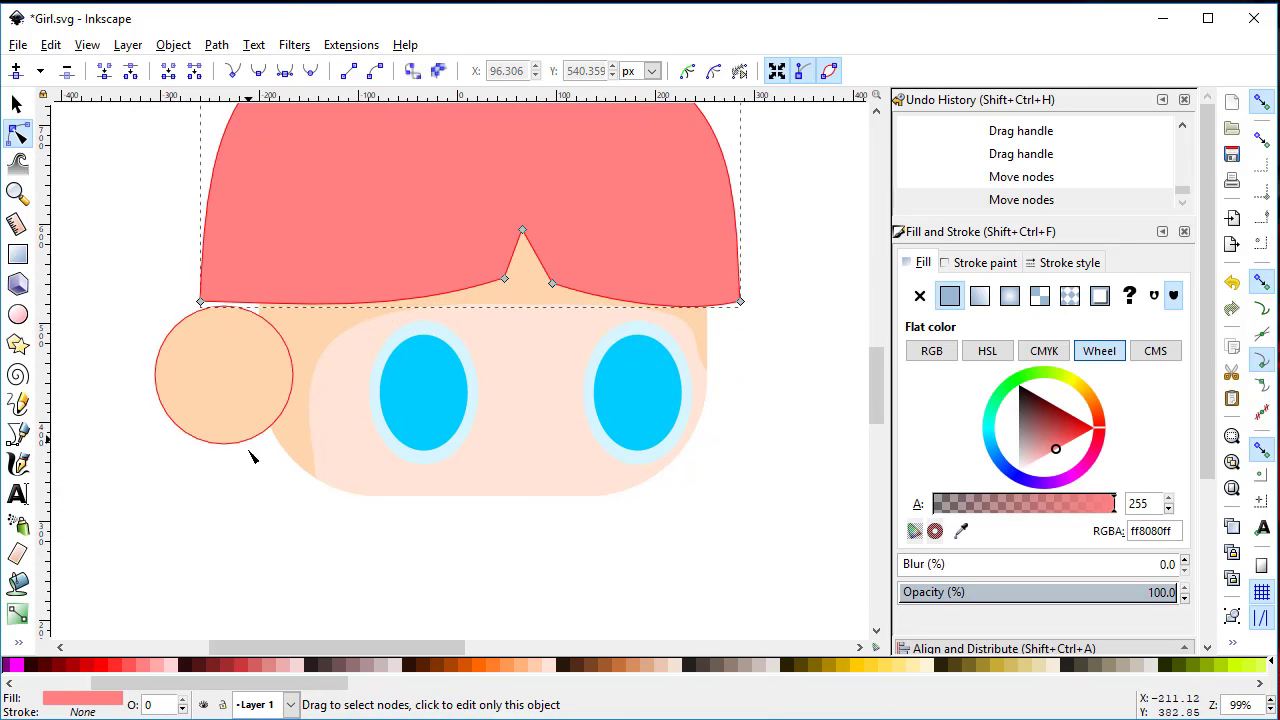
# - Make the hair's bottom-left node smooth and curve the hair's left side
pyautogui.keyDown('ctrl'); pyautogui.click(201, 301); pyautogui.keyUp('ctrl')
pyautogui.moveTo(137, 243)
pyautogui.mouseDown()
pyautogui.moveTo(157, 280)
pyautogui.moveTo(195, 260)
pyautogui.mouseUp()
pyautogui.moveTo(201, 300)
pyautogui.mouseDown()
pyautogui.moveTo(201, 280)
pyautogui.moveTo(214, 326)
pyautogui.mouseUp()
pyautogui.click(254, 568)
# - Curve the hair's bottom edge into bangs by moving its lower nodes
pyautogui.scroll(4, 591, 491)
pyautogui.click(209, 437)
pyautogui.moveTo(203, 441); pyautogui.dragTo(222, 449)
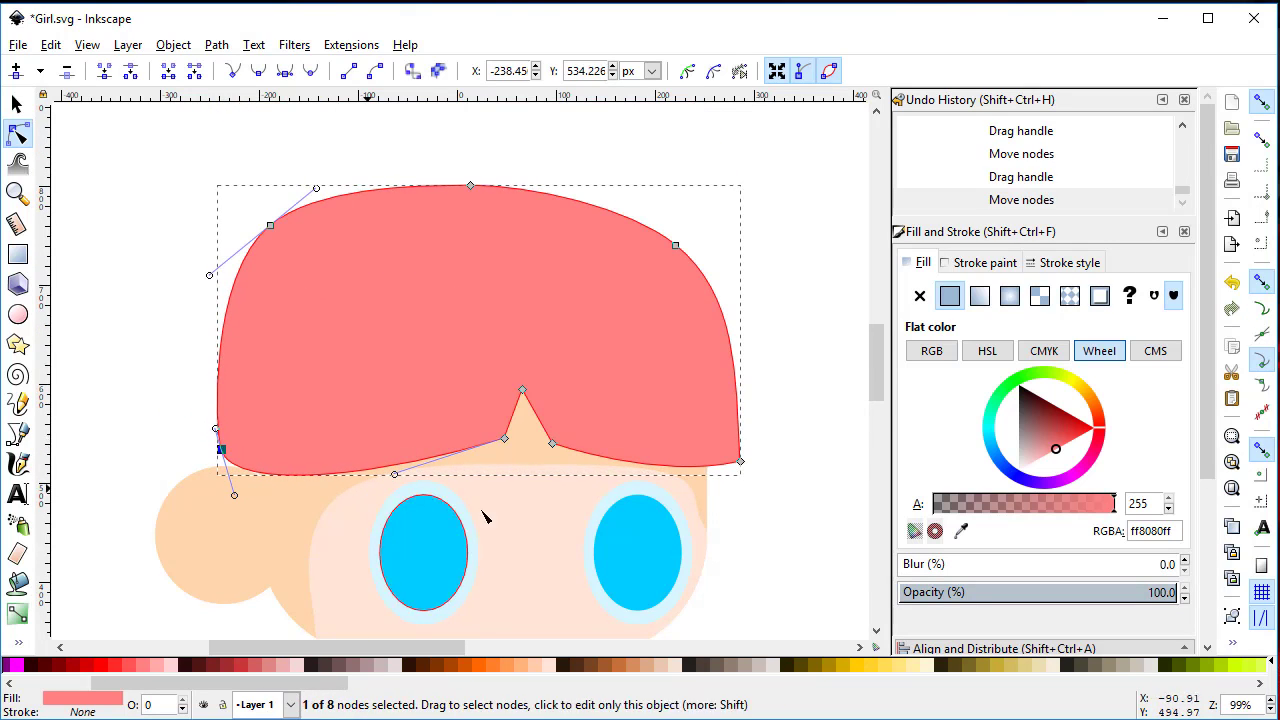
pyautogui.moveTo(308, 465); pyautogui.dragTo(312, 470)
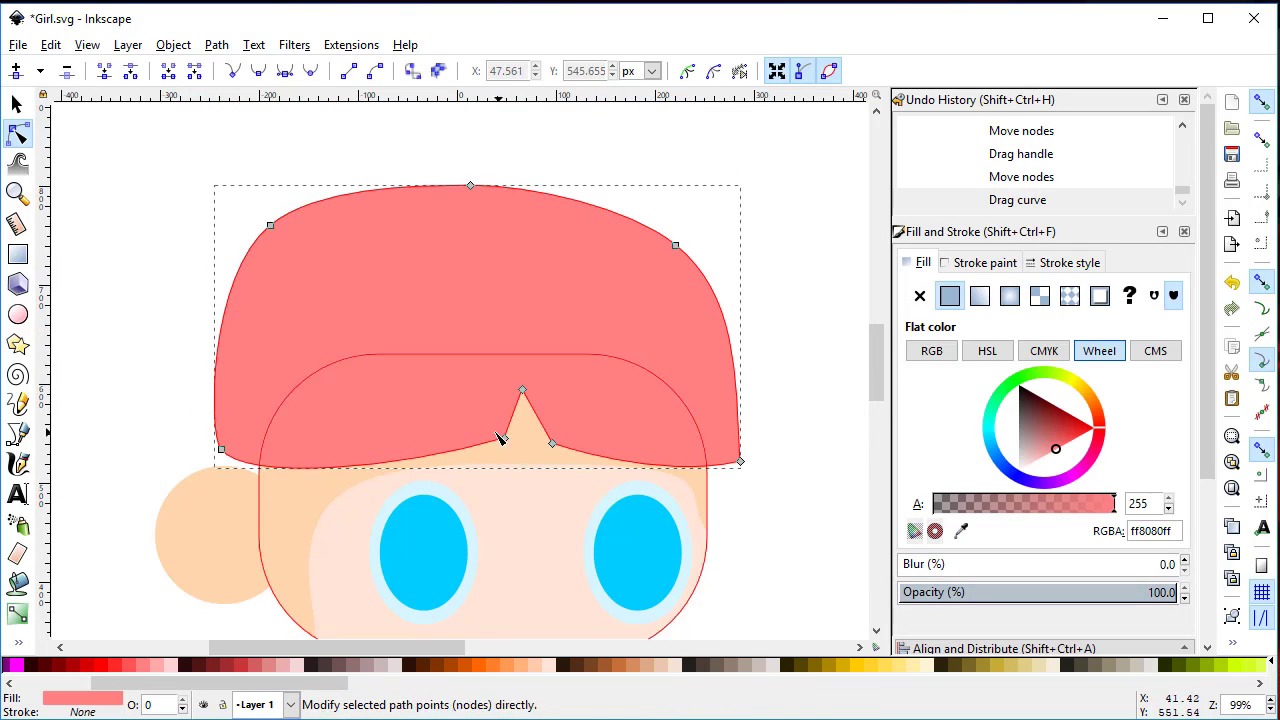
pyautogui.moveTo(504, 438)
pyautogui.mouseDown()
pyautogui.moveTo(551, 443)
pyautogui.moveTo(522, 445)
pyautogui.mouseUp()
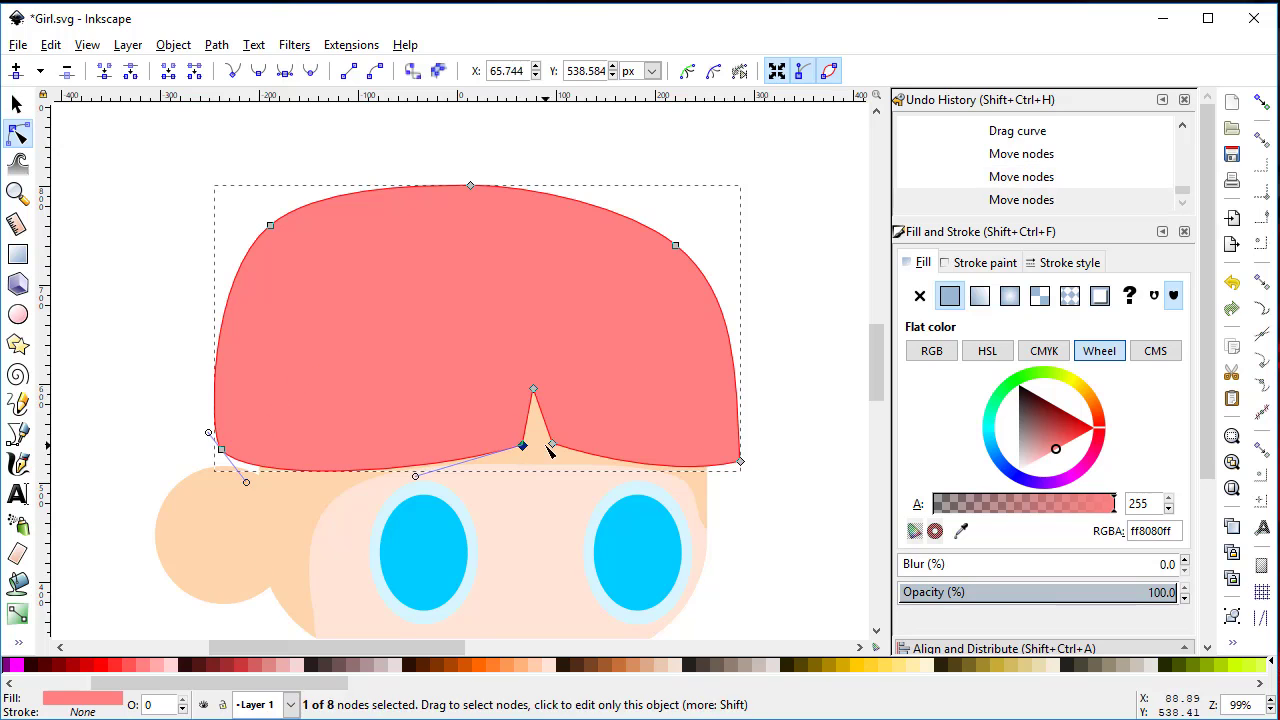
pyautogui.scroll(-5, 803, 527)
pyautogui.click(17, 433)
# - Draw a side lock outline below the hair and fill it with the hair's red using the Dropper
pyautogui.click(242, 238)
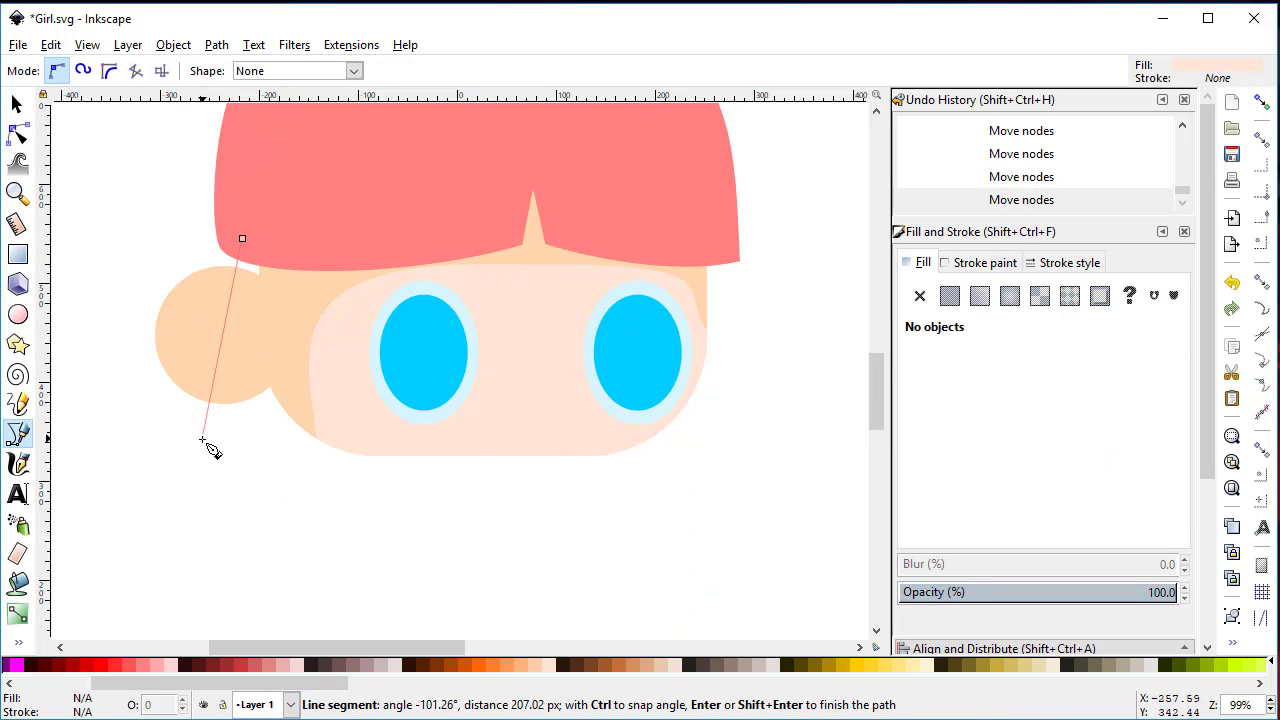
pyautogui.click(243, 240)
pyautogui.press('d')
pyautogui.click(360, 250)
# - Smooth the side lock's bottom nodes and curve its left and right edges
pyautogui.press('n')
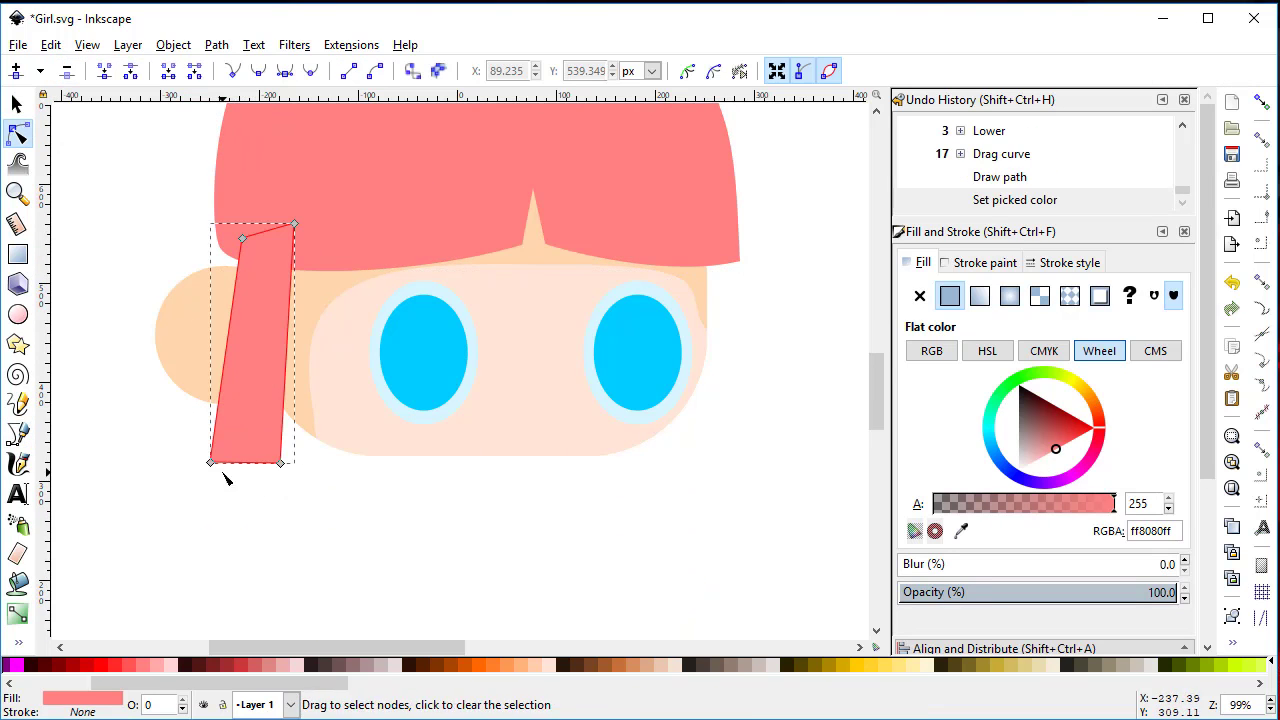
pyautogui.keyDown('ctrl'); pyautogui.click(210, 462); pyautogui.keyUp('ctrl')
pyautogui.keyDown('ctrl'); pyautogui.click(280, 463); pyautogui.keyUp('ctrl')
pyautogui.moveTo(197, 378); pyautogui.dragTo(222, 378)
pyautogui.moveTo(310, 385); pyautogui.dragTo(300, 400)
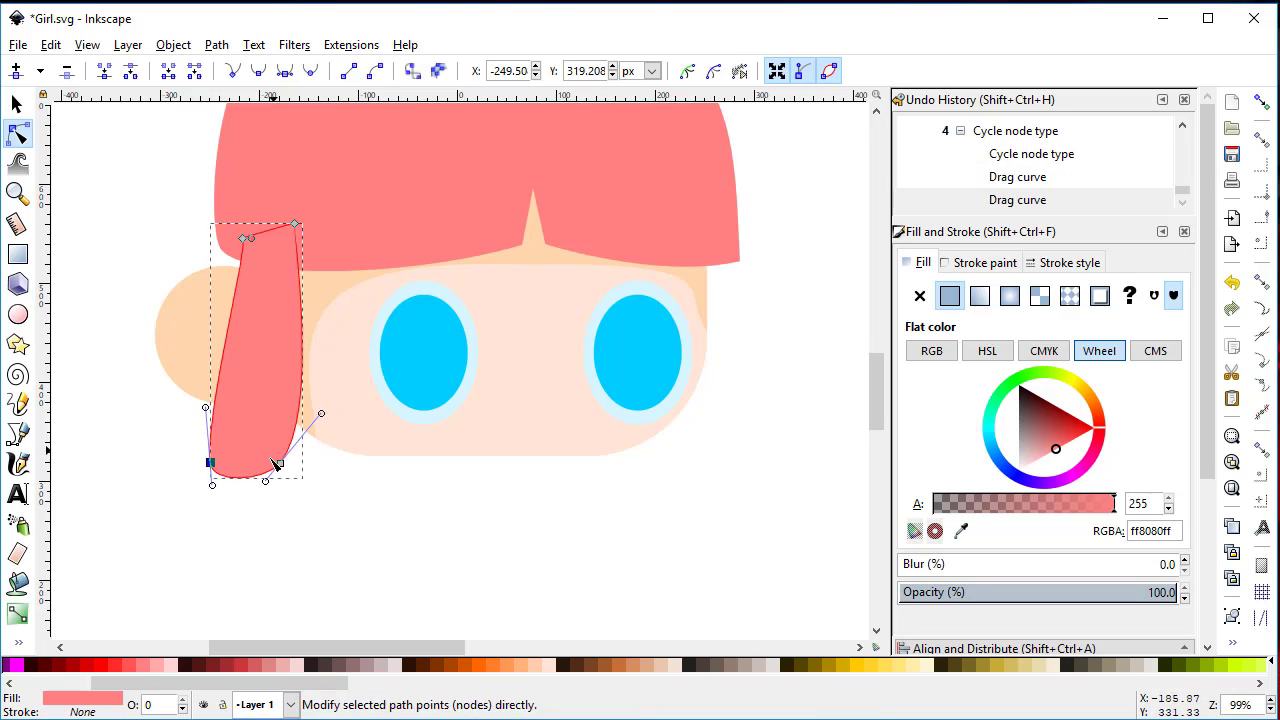
pyautogui.click(594, 560)
pyautogui.click(237, 316)
pyautogui.moveTo(254, 331); pyautogui.dragTo(236, 364)
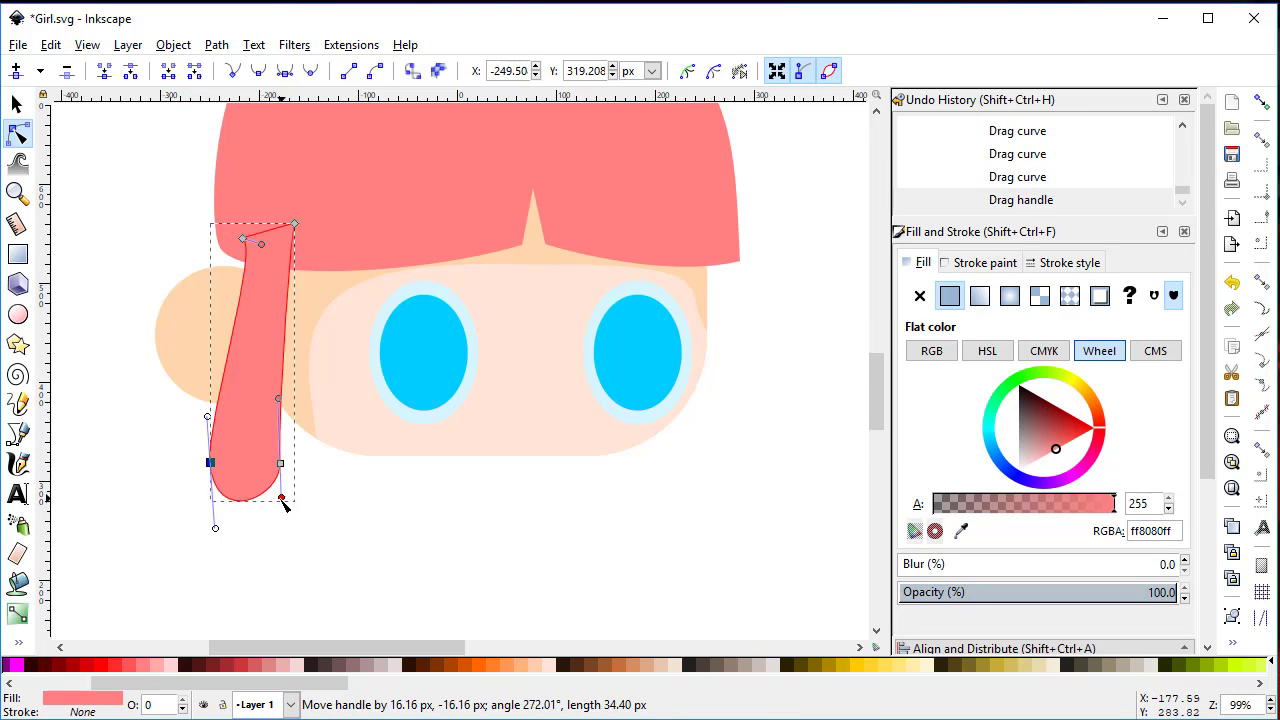
pyautogui.moveTo(284, 505); pyautogui.dragTo(282, 500)
# - Widen the side lock's bottom-left curve and finish its rounded end
pyautogui.click(410, 537)
pyautogui.click(242, 470)
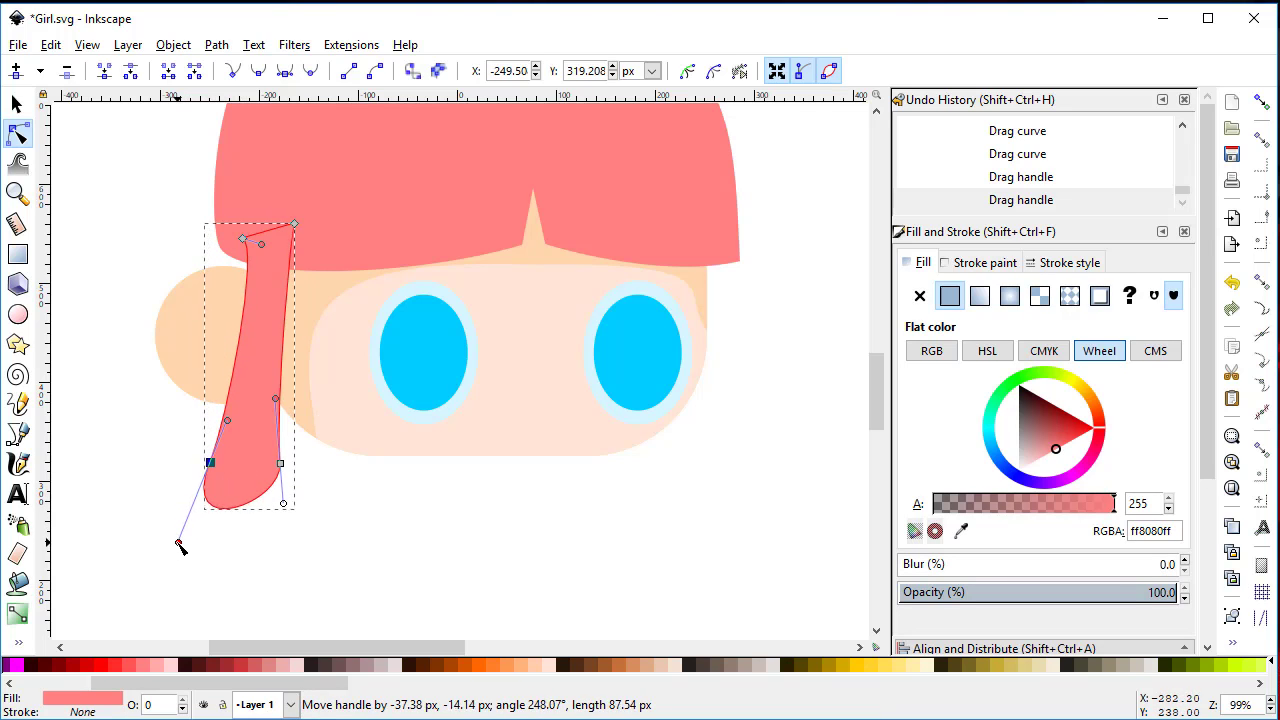
pyautogui.moveTo(180, 546); pyautogui.dragTo(177, 547)
pyautogui.click(262, 497)
pyautogui.moveTo(300, 527); pyautogui.dragTo(298, 524)
pyautogui.click(430, 538)
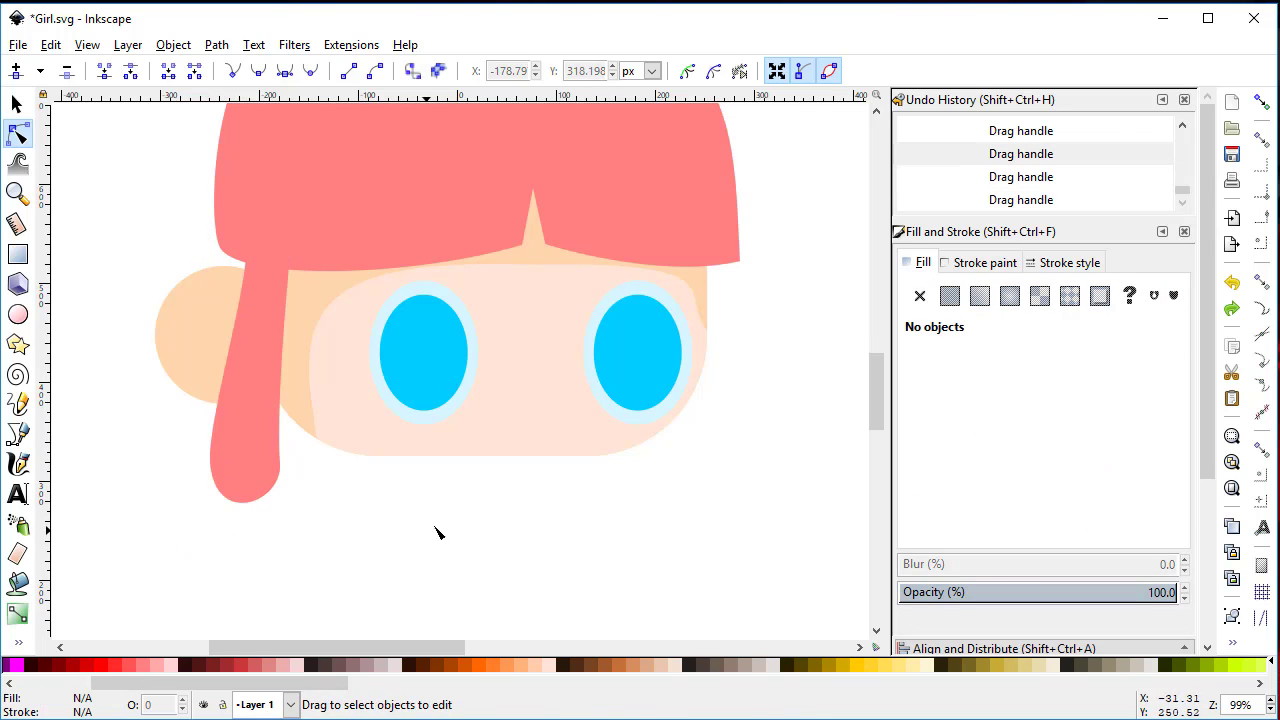
pyautogui.hscroll(4, 214, 500)
pyautogui.hscroll(-3, 362, 512)
# - Duplicate the side lock, mirror it to the face's right side, and lower it behind the face
pyautogui.press('s')
pyautogui.click(219, 434)
pyautogui.hotkey('ctrl', 'd')
pyautogui.moveTo(219, 434); pyautogui.dragTo(692, 431)
pyautogui.press('h')
pyautogui.click(248, 70)
pyautogui.click(248, 70)
pyautogui.click(248, 70)
pyautogui.click(248, 70)
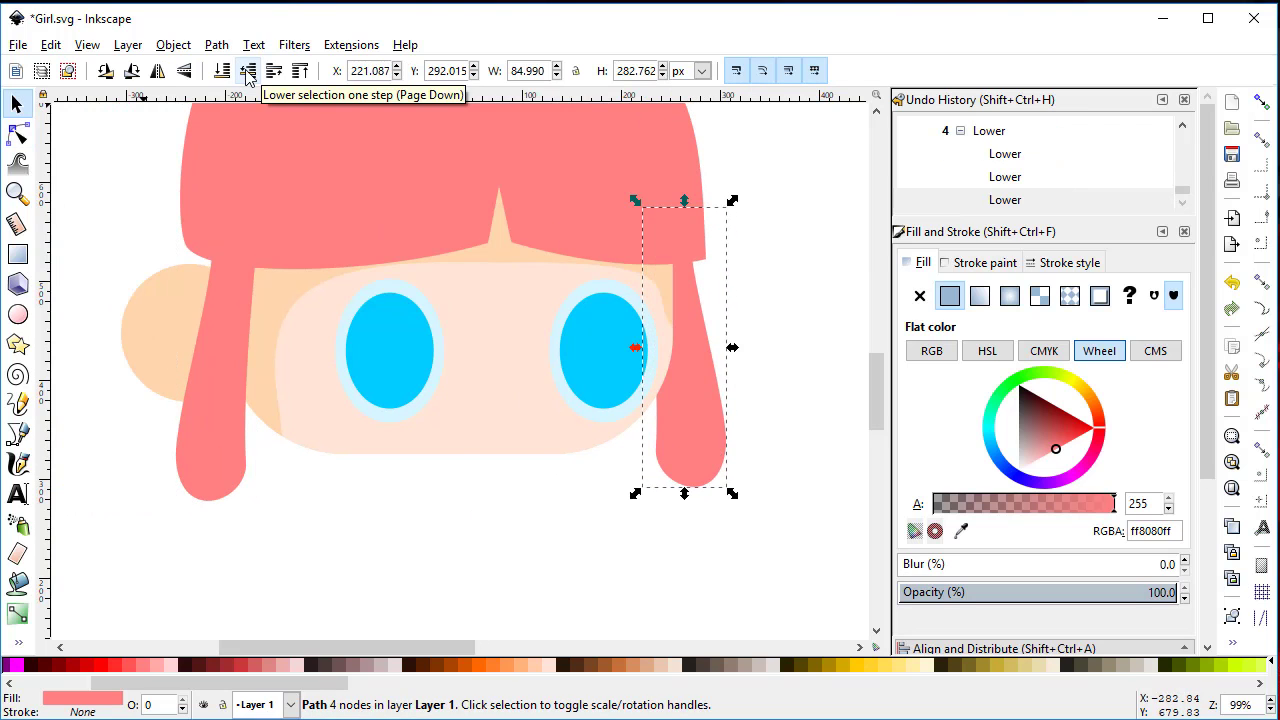
pyautogui.click(460, 523)
# - Zoom out to the whole head and move the hair's bottom-left node
pyautogui.press('-')
pyautogui.hscroll(-2, 447, 505)
pyautogui.click(354, 283)
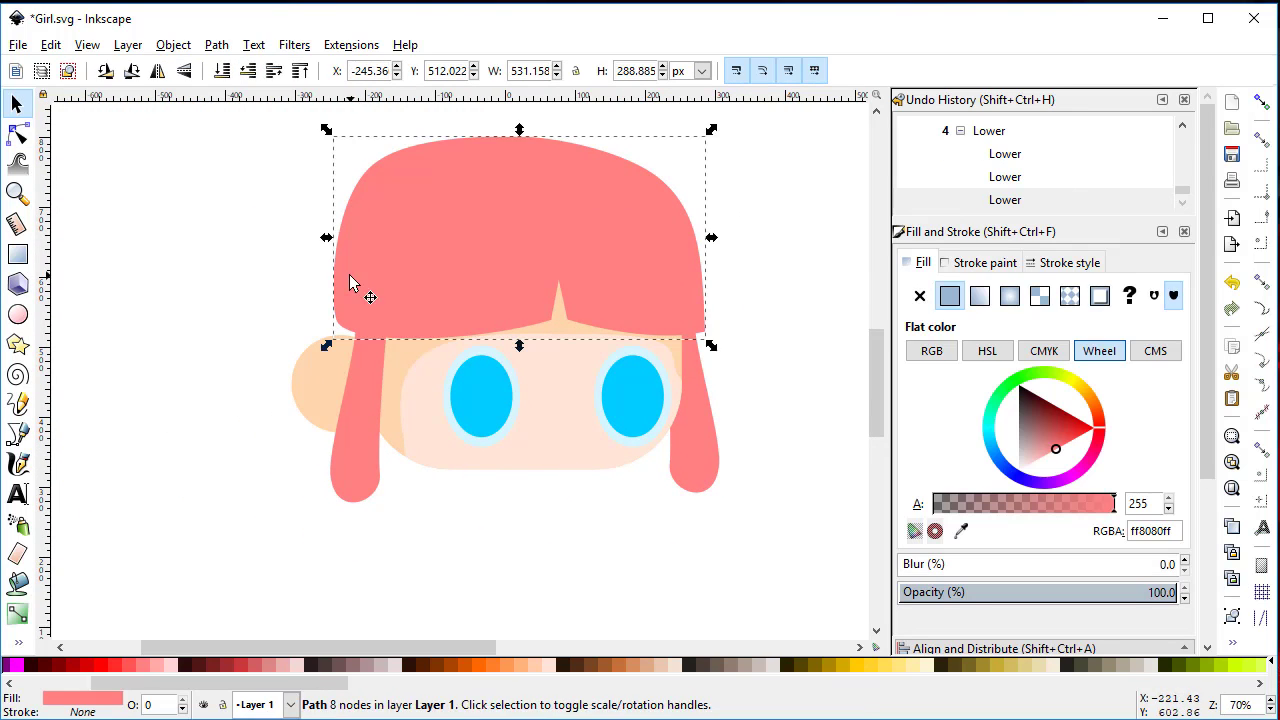
pyautogui.press('n')
pyautogui.moveTo(335, 327); pyautogui.dragTo(349, 324)
# - Adjust the hair's parting node and pull a handle out of it
pyautogui.click(592, 565)
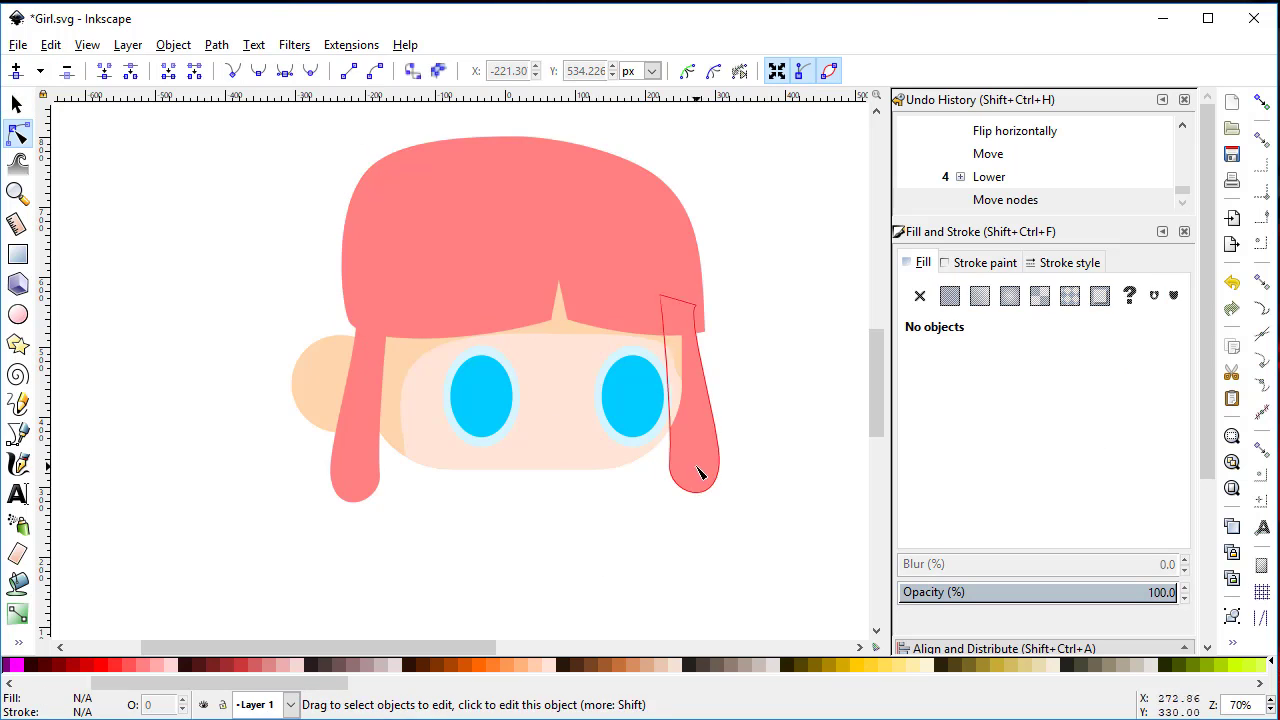
pyautogui.click(484, 242)
pyautogui.moveTo(368, 158); pyautogui.dragTo(380, 163)
pyautogui.click(200, 311)
pyautogui.keyDown('ctrl'); pyautogui.click(552, 321); pyautogui.keyUp('ctrl')
pyautogui.hotkey('ctrl', 'z')
pyautogui.scroll(3, 555, 332)
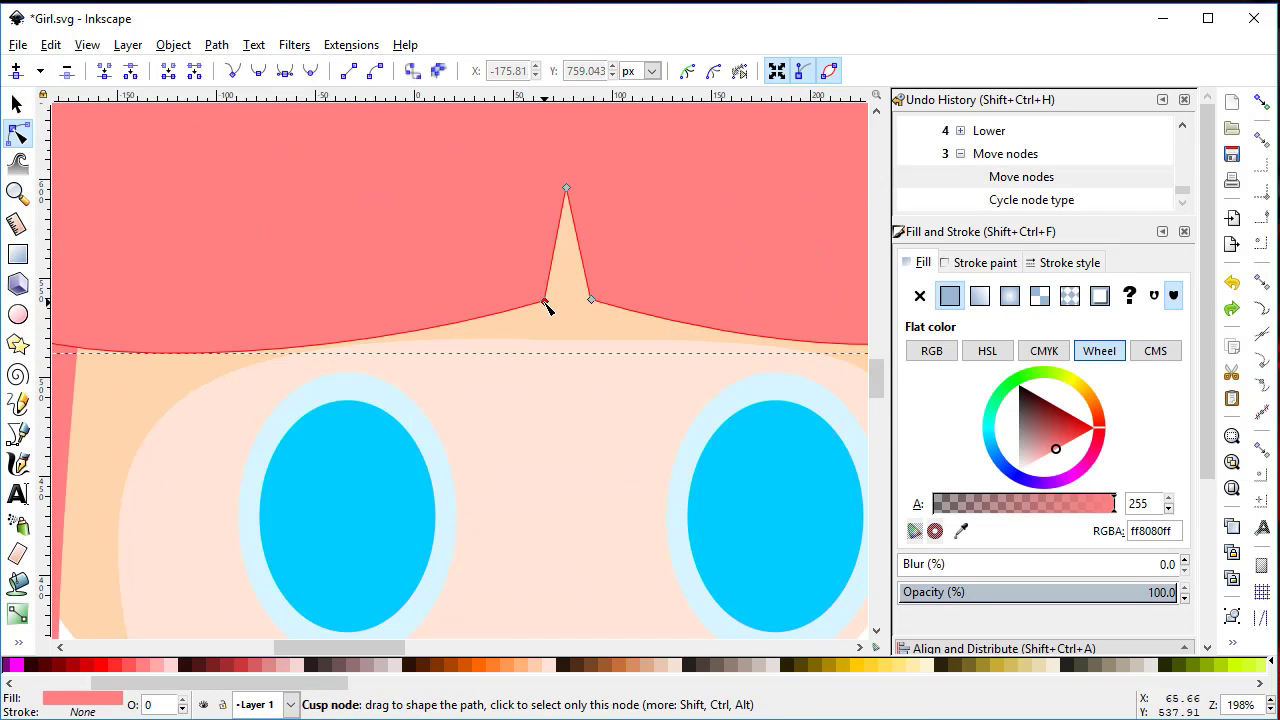
pyautogui.moveTo(545, 306)
pyautogui.mouseDown()
pyautogui.moveTo(503, 520)
pyautogui.moveTo(534, 360)
pyautogui.mouseUp()
pyautogui.keyDown('ctrl'); pyautogui.click(543, 298); pyautogui.keyUp('ctrl')
pyautogui.scroll(-3, 545, 340)
pyautogui.click(660, 574)
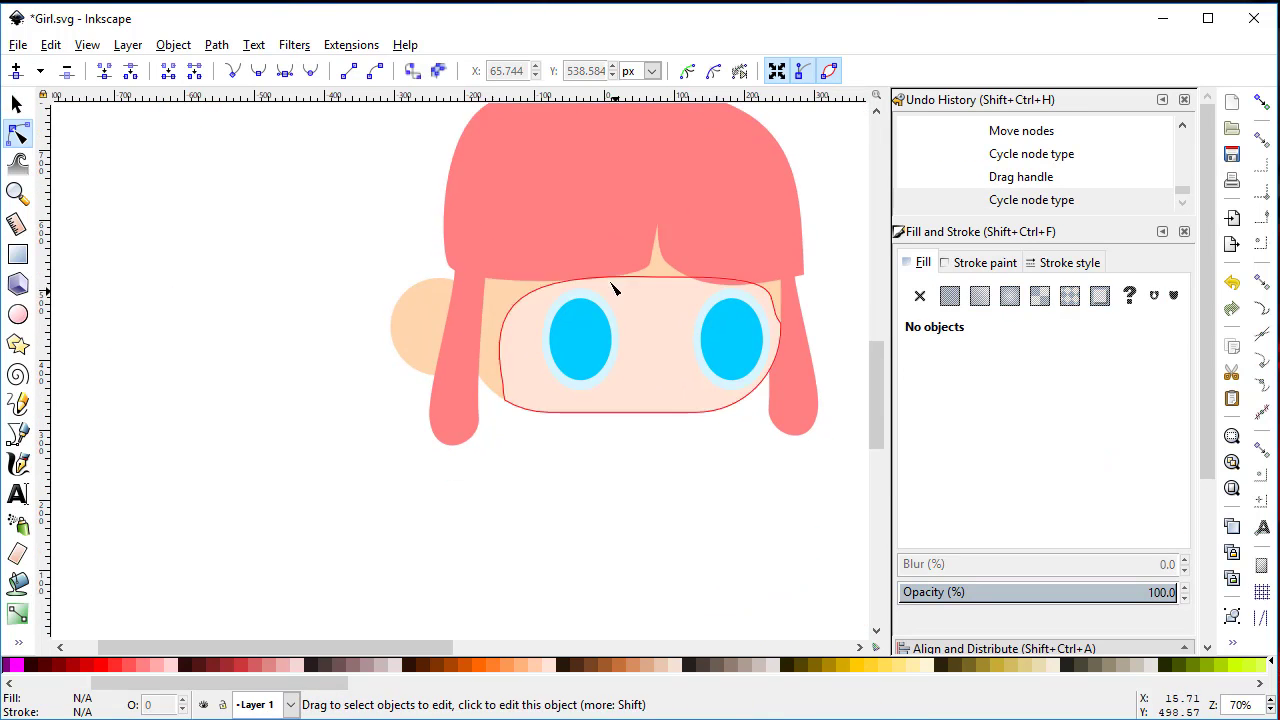
pyautogui.moveTo(691, 477)
pyautogui.mouseDown()
pyautogui.moveTo(406, 500)
pyautogui.moveTo(528, 514)
pyautogui.mouseUp()
# - Make the bangs' parting node smooth and curve the bangs with its handles
pyautogui.click(748, 340)
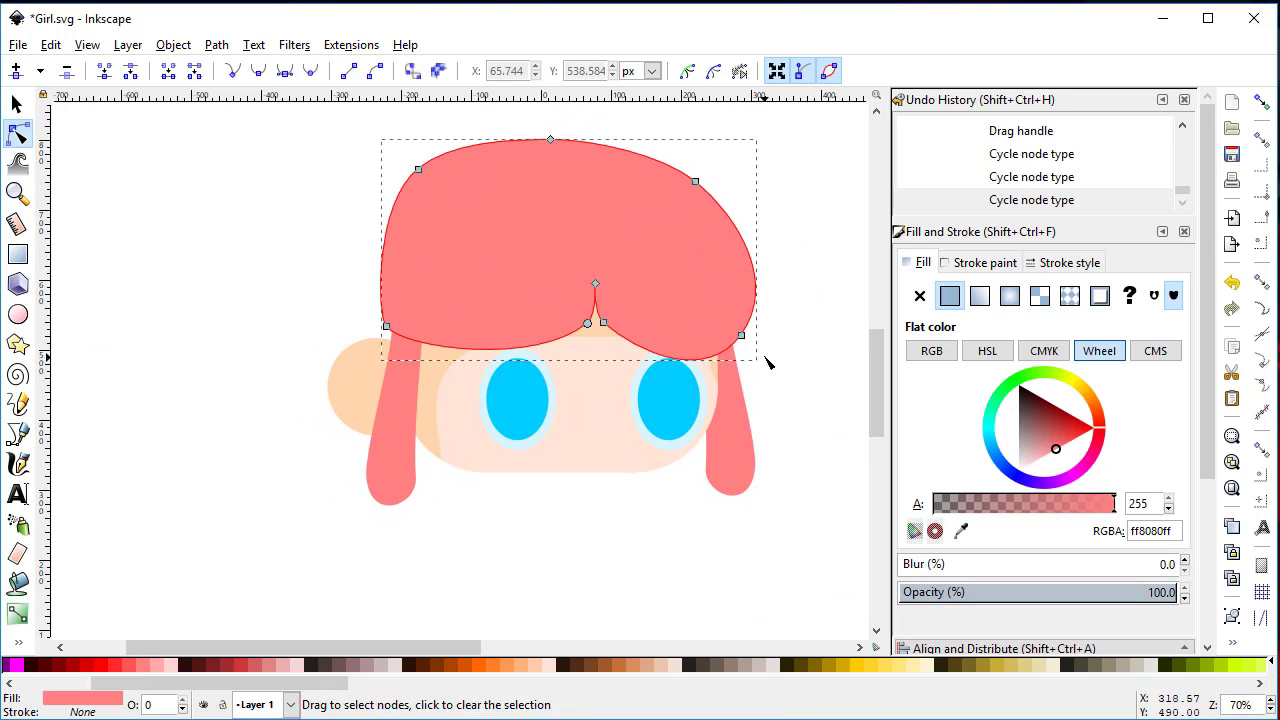
pyautogui.scroll(3, 760, 318)
pyautogui.scroll(-2, 760, 318)
pyautogui.moveTo(828, 274); pyautogui.dragTo(786, 320)
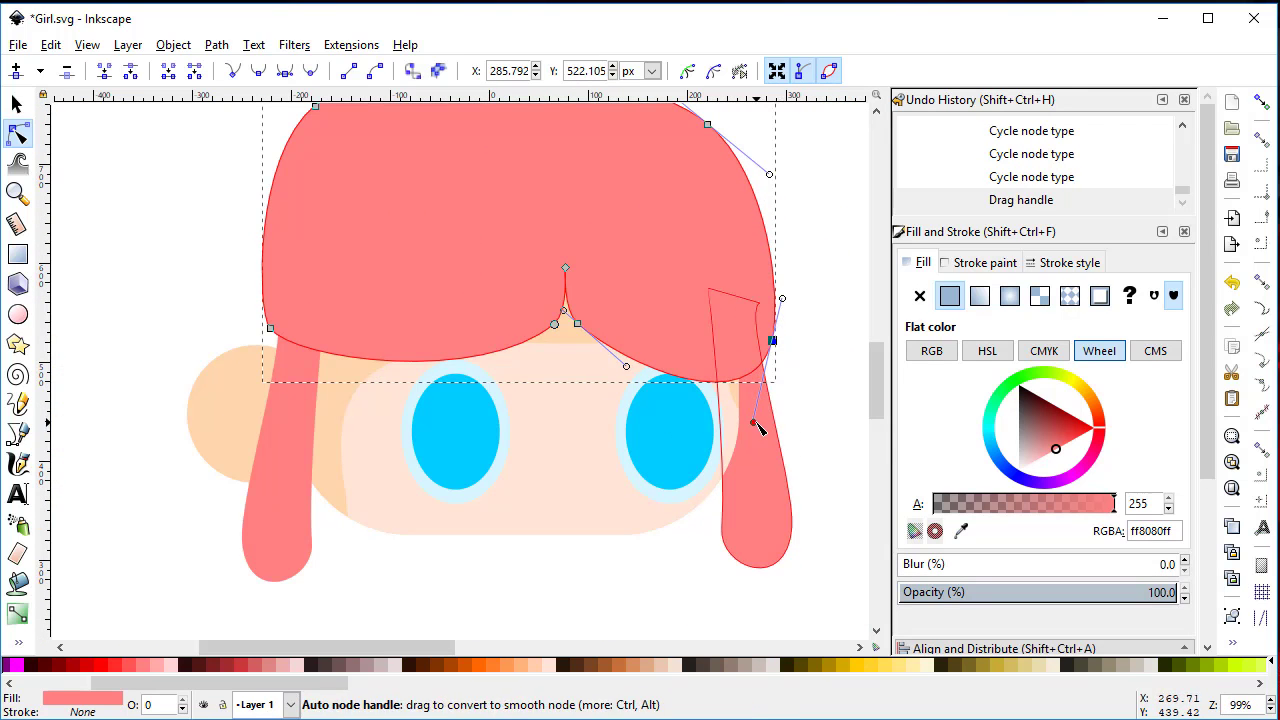
pyautogui.moveTo(757, 429); pyautogui.dragTo(765, 360)
pyautogui.click(829, 392)
pyautogui.scroll(-1, 531, 497)
# - Add a node to the left side lock's edge and drag it up and outward
pyautogui.doubleClick(377, 458)
pyautogui.moveTo(377, 458)
pyautogui.mouseDown()
pyautogui.moveTo(390, 452)
pyautogui.moveTo(385, 478)
pyautogui.moveTo(537, 537)
pyautogui.mouseUp()
pyautogui.click(460, 517)
pyautogui.scroll(2, 403, 503)
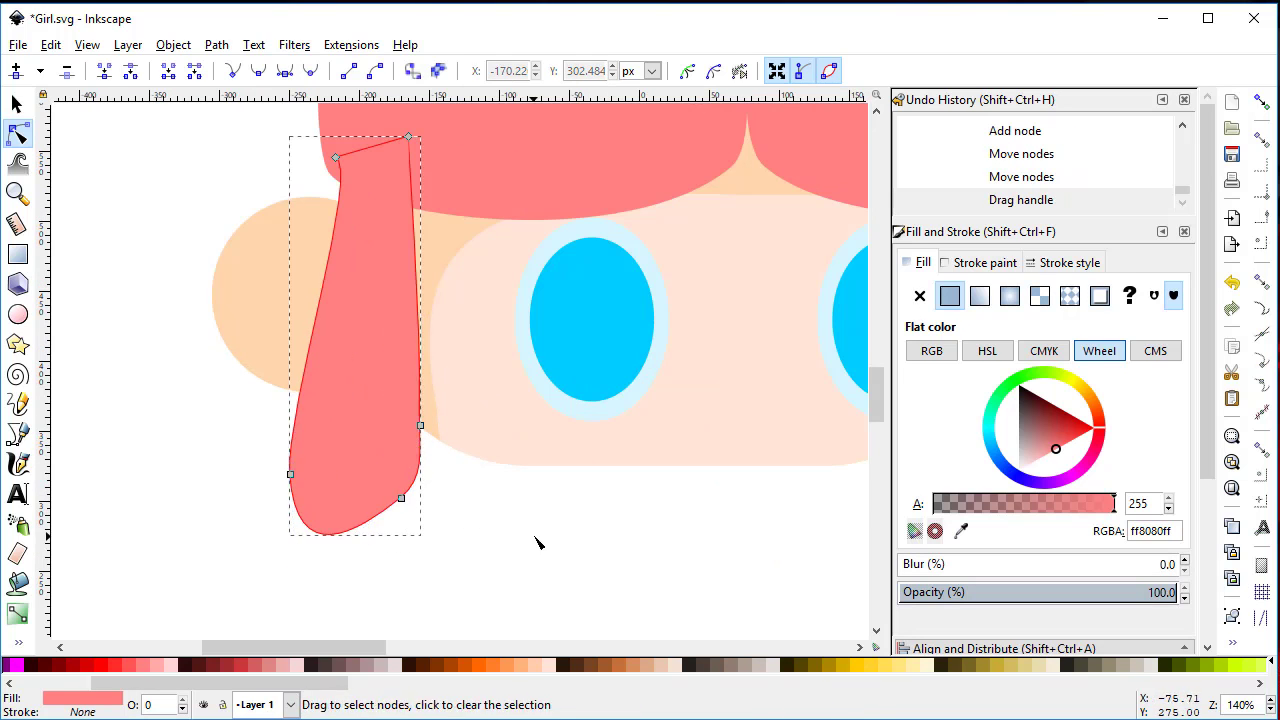
pyautogui.scroll(-2, 497, 528)
pyautogui.press('Escape')
pyautogui.scroll(-1, 677, 528)
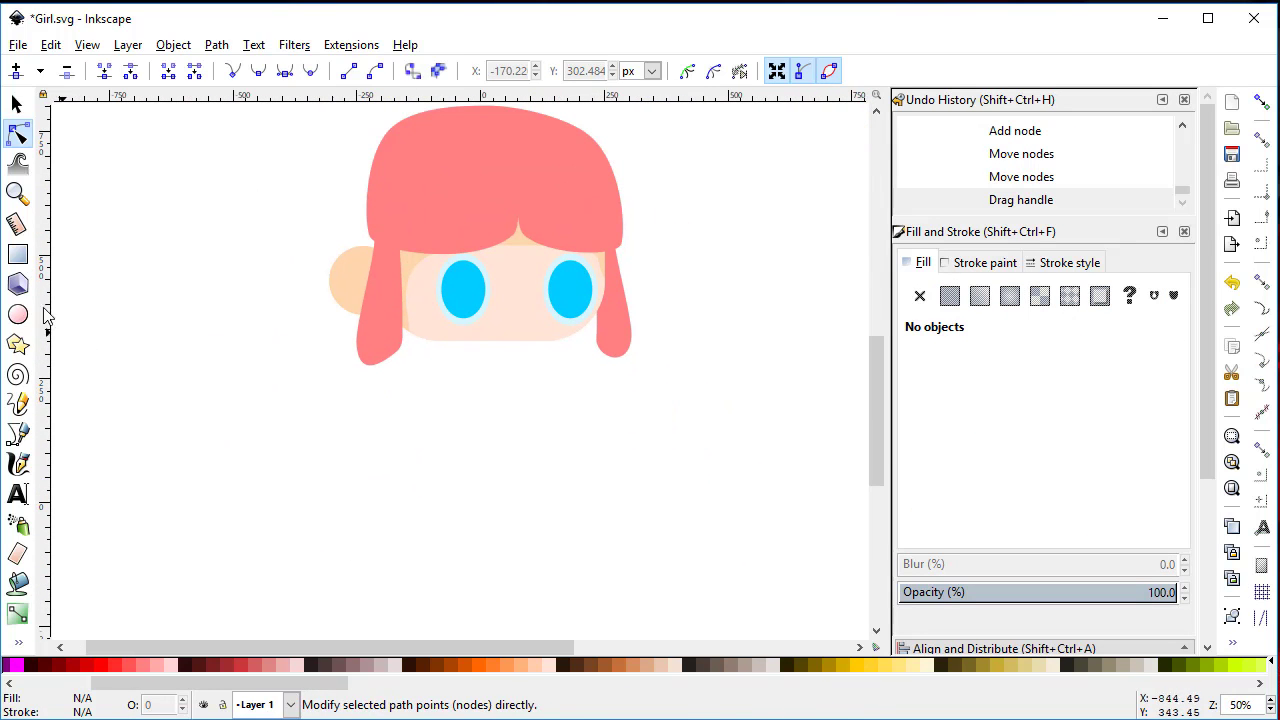
# - Draw a square-cornered bodice rectangle below the face and shift it under the chin
pyautogui.click(18, 256)
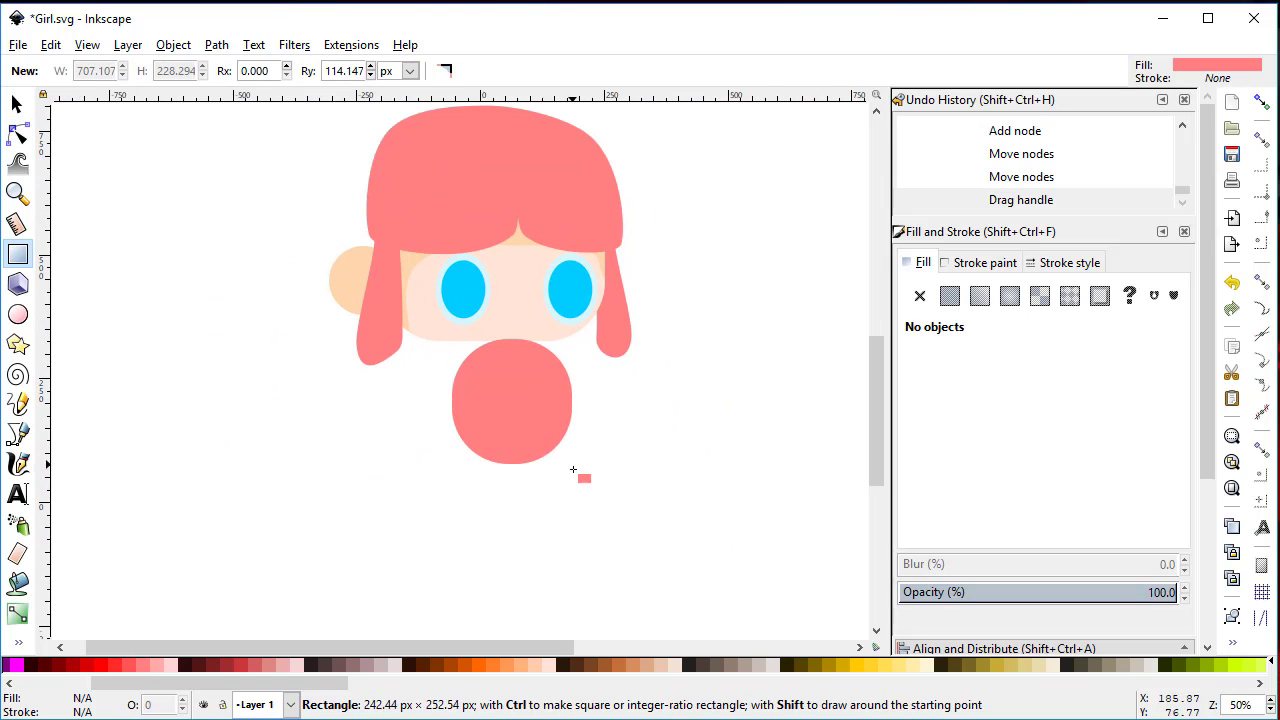
pyautogui.moveTo(452, 340); pyautogui.dragTo(570, 480)
pyautogui.moveTo(571, 394); pyautogui.dragTo(570, 340)
pyautogui.press('s')
pyautogui.moveTo(529, 470); pyautogui.dragTo(520, 471)
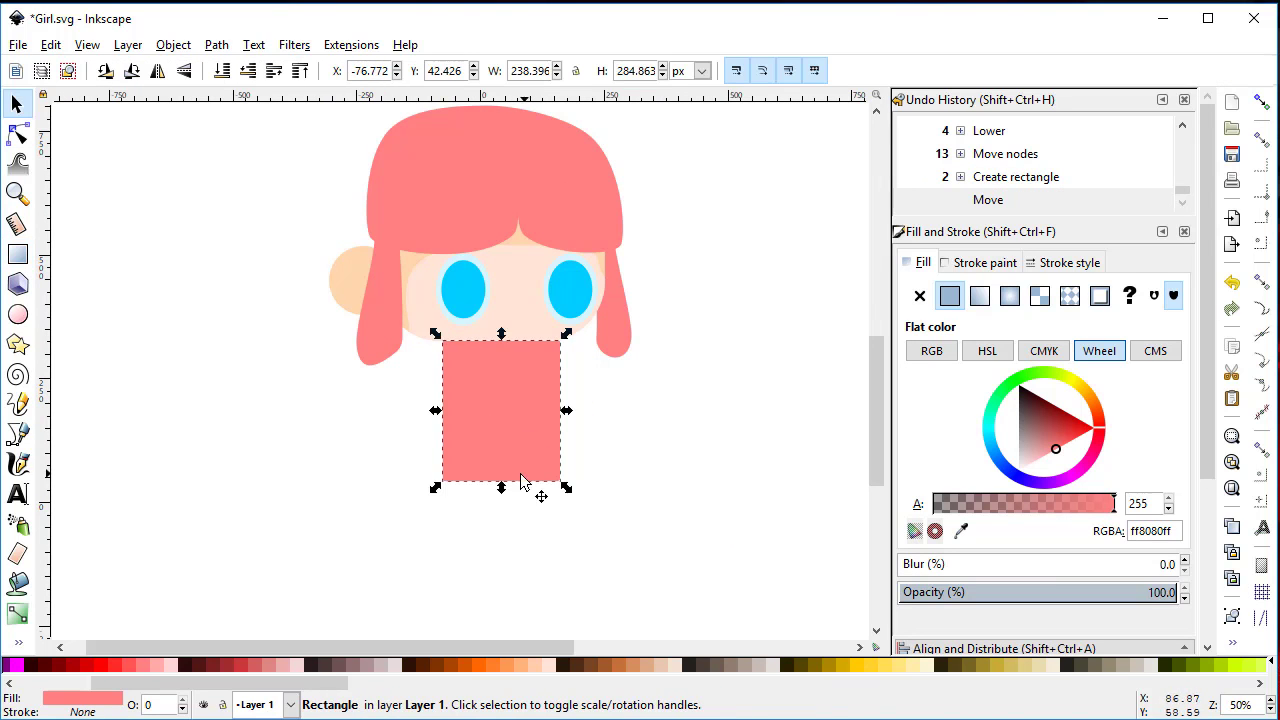
pyautogui.click(505, 457)
# - Draw a wider skirt rectangle below and make the upper rectangle shorter
pyautogui.press('r')
pyautogui.moveTo(403, 430); pyautogui.dragTo(600, 532)
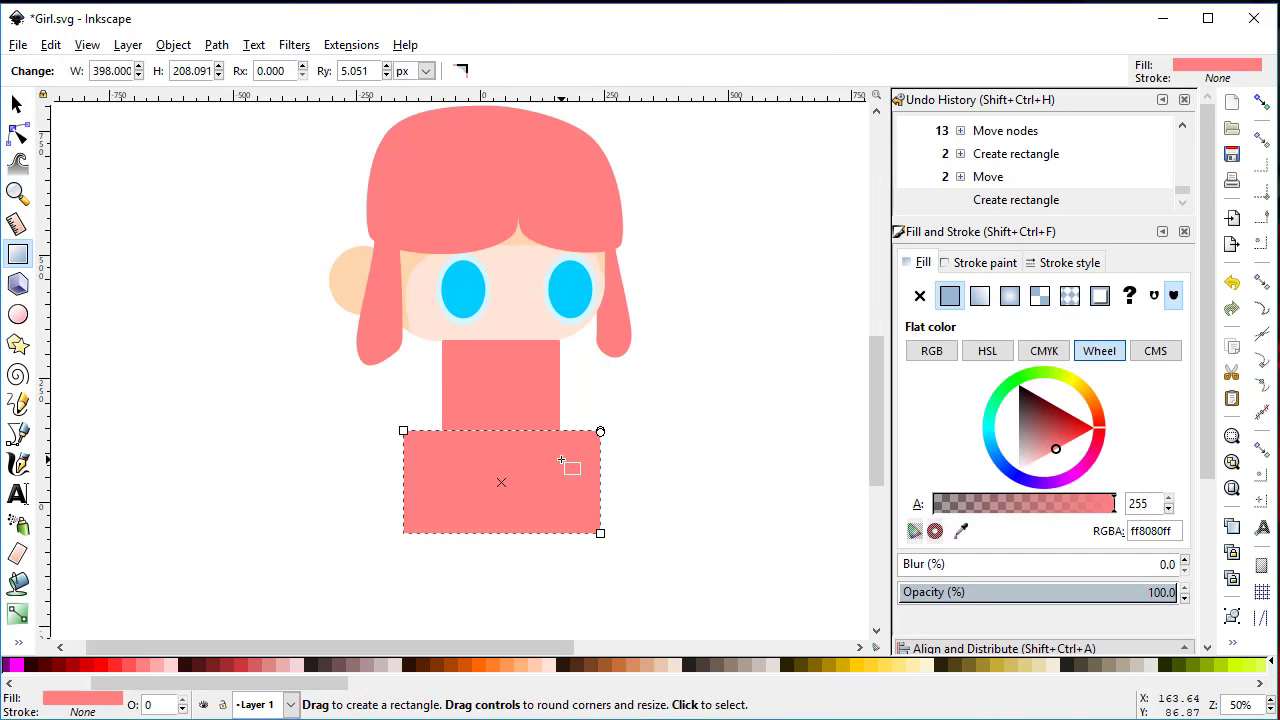
pyautogui.press('n')
pyautogui.click(510, 425)
pyautogui.press('s')
pyautogui.moveTo(502, 452); pyautogui.dragTo(502, 430)
pyautogui.press('Escape')
pyautogui.click(506, 518)
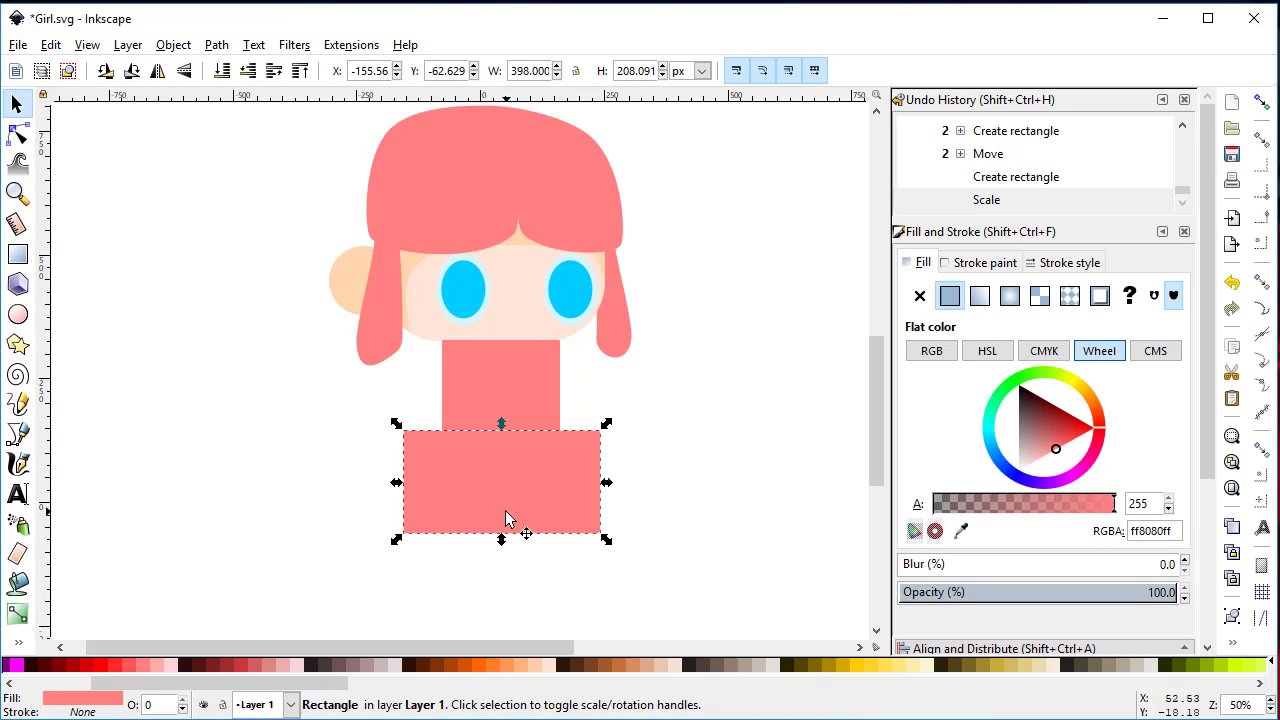
# - Union the two rectangles into one body shape and fill it mint AFE9DD
pyautogui.click(216, 44)
pyautogui.click(240, 167)
pyautogui.click(506, 520)
pyautogui.moveTo(220, 683); pyautogui.dragTo(760, 683)
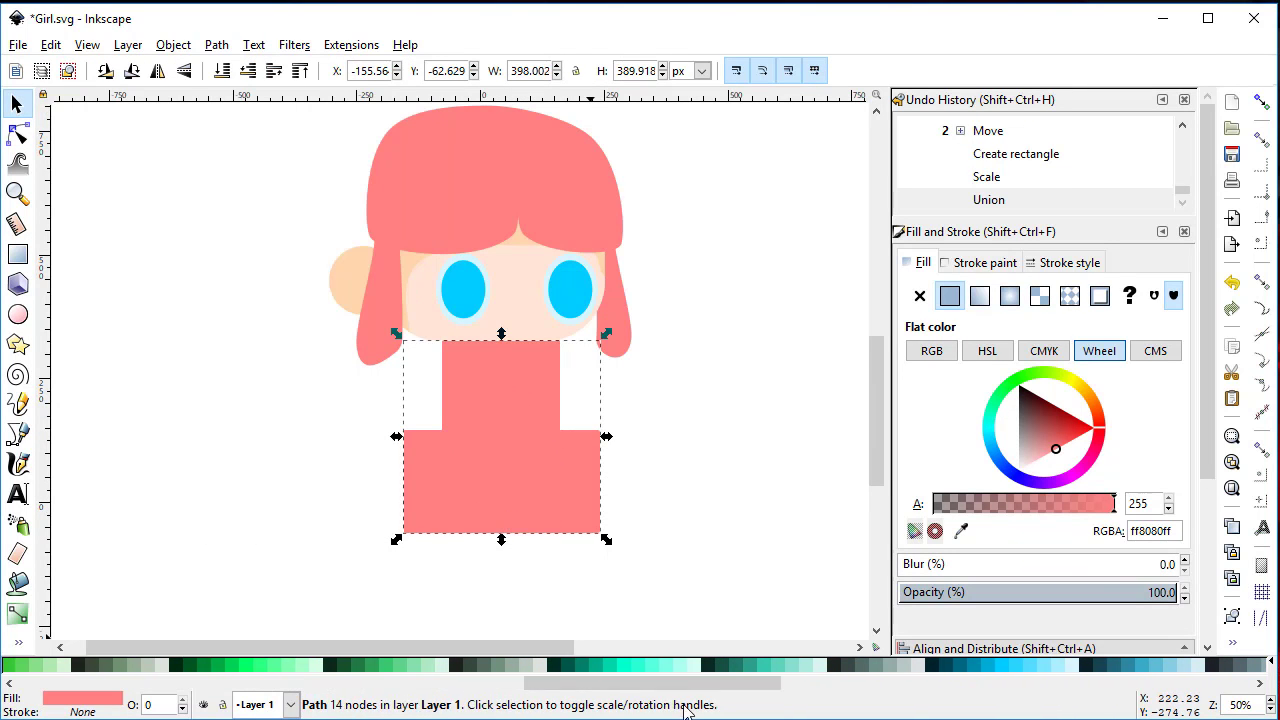
pyautogui.click(745, 665)
pyautogui.click(752, 668)
pyautogui.click(760, 668)
pyautogui.scroll(-1, 745, 668)
pyautogui.click(733, 668)
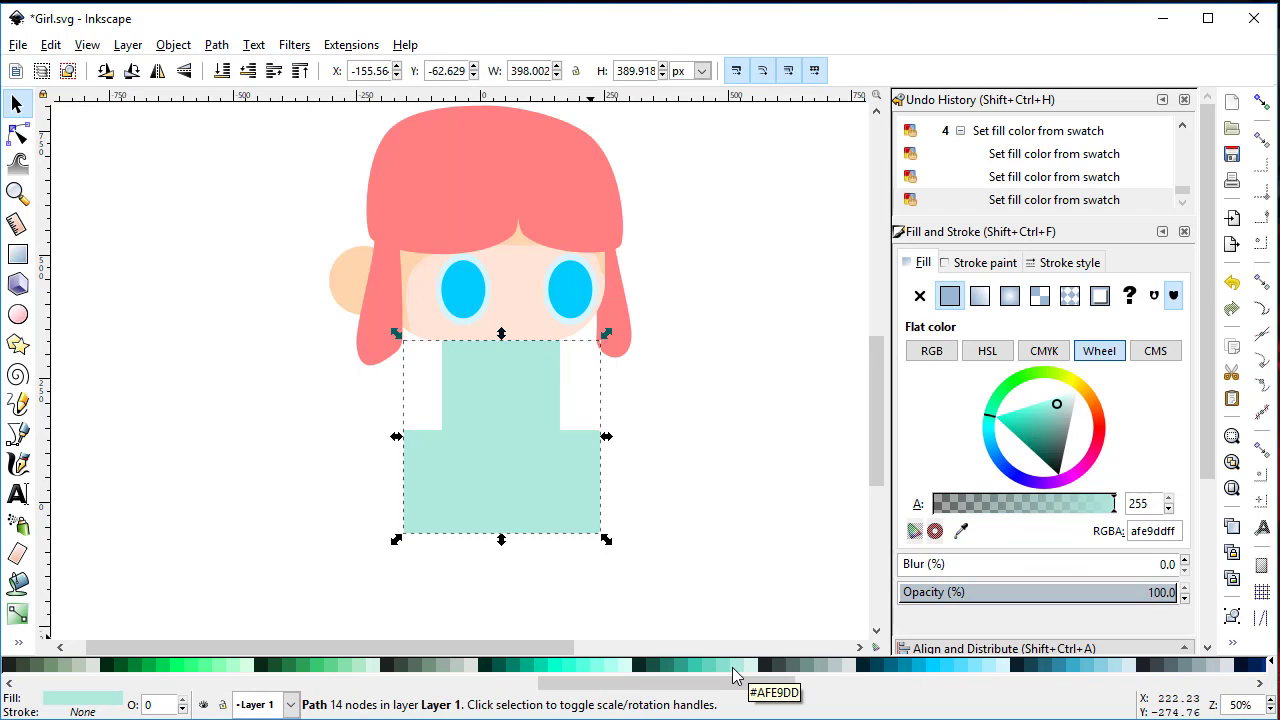
# - Lower the mint body shape to the bottom of the stack
pyautogui.click(18, 133)
pyautogui.scroll(3, 481, 398)
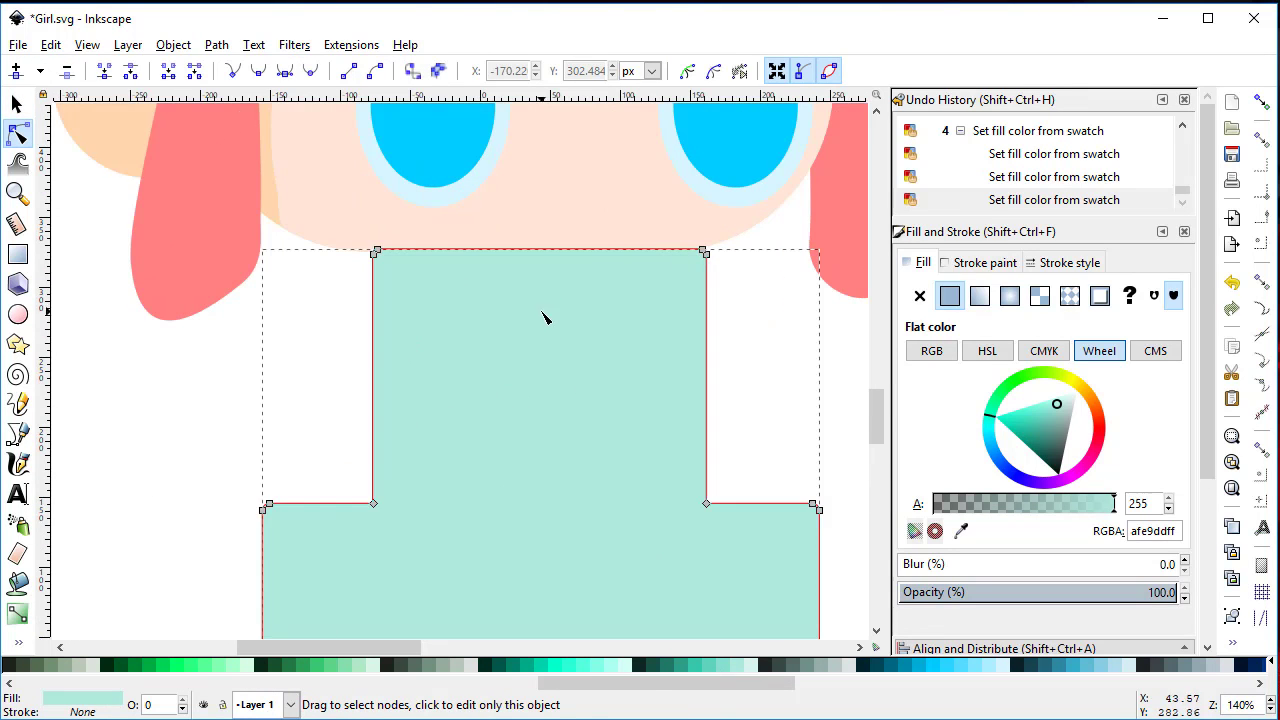
pyautogui.press('space')
pyautogui.click(246, 71)
pyautogui.press('space')
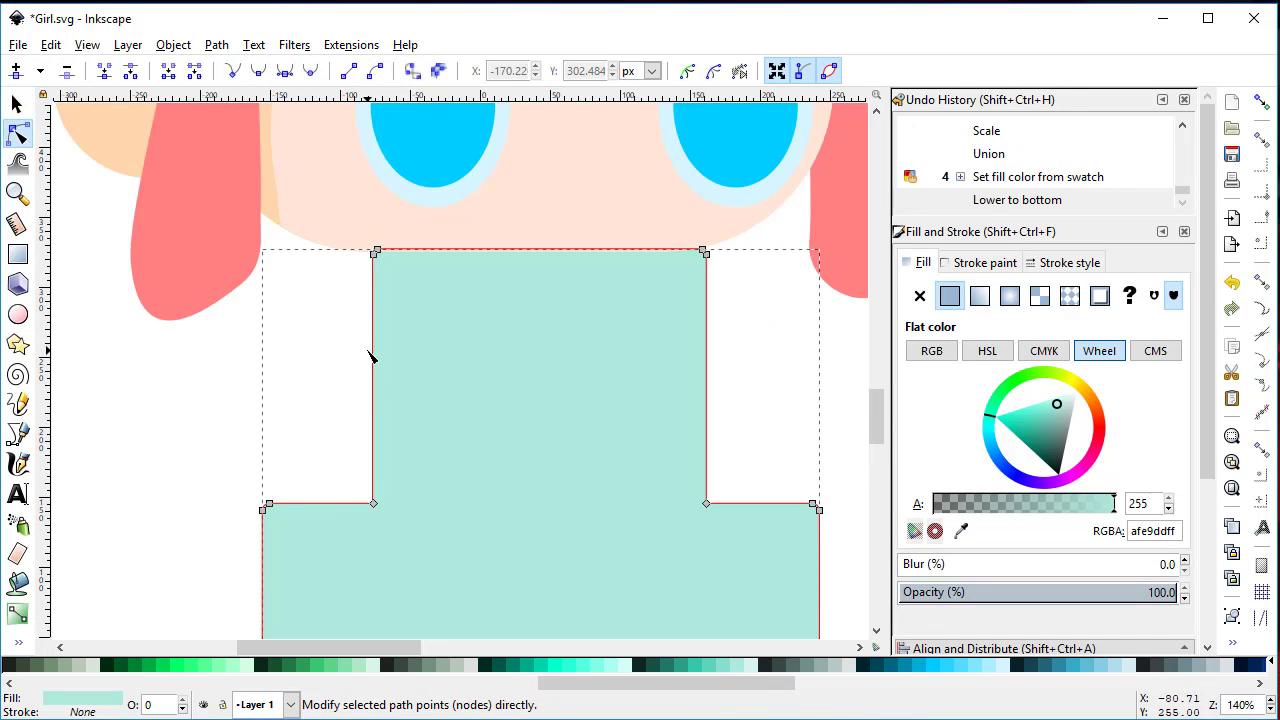
pyautogui.click(18, 105)
pyautogui.scroll(-3, 440, 370)
pyautogui.scroll(-4, 400, 335)
# - Delete the mint body shape
pyautogui.rightClick(514, 130)
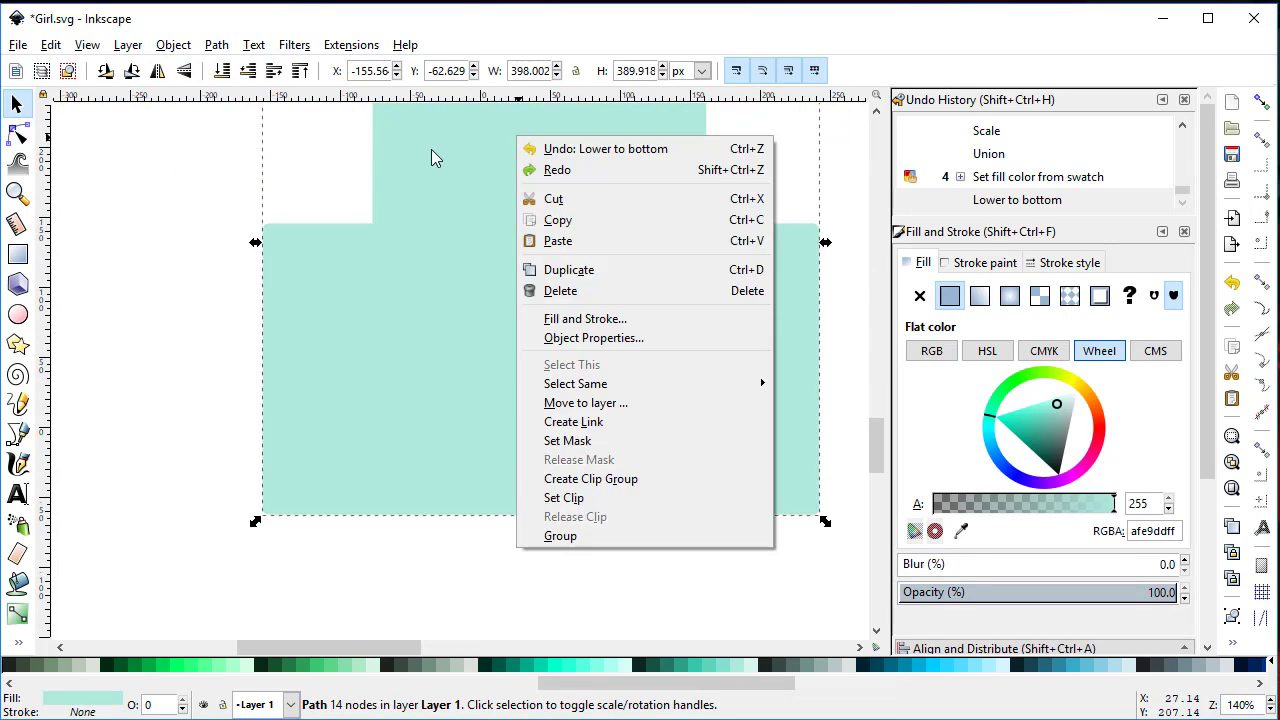
pyautogui.click(512, 515)
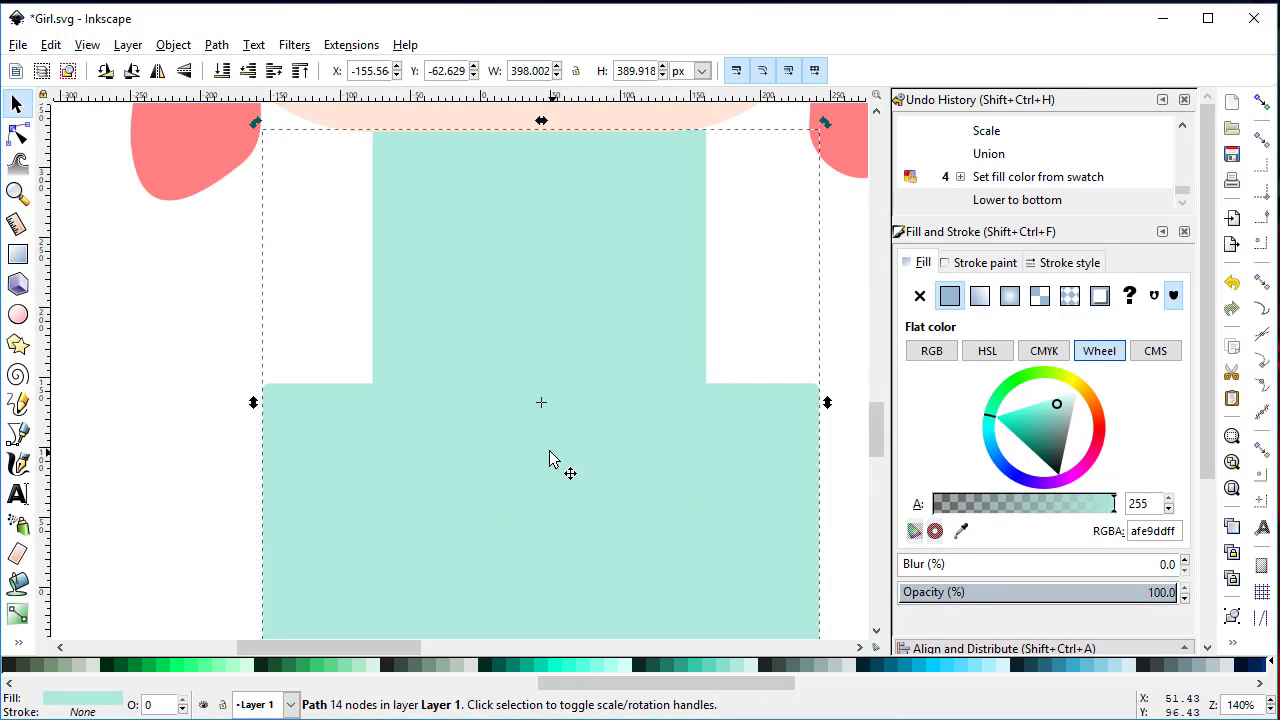
pyautogui.rightClick(460, 285)
pyautogui.press('Delete')
# - Draw the bodice's curved neckline under the chin and its right side with the Bezier tool
pyautogui.scroll(3, 449, 403)
pyautogui.press('r')
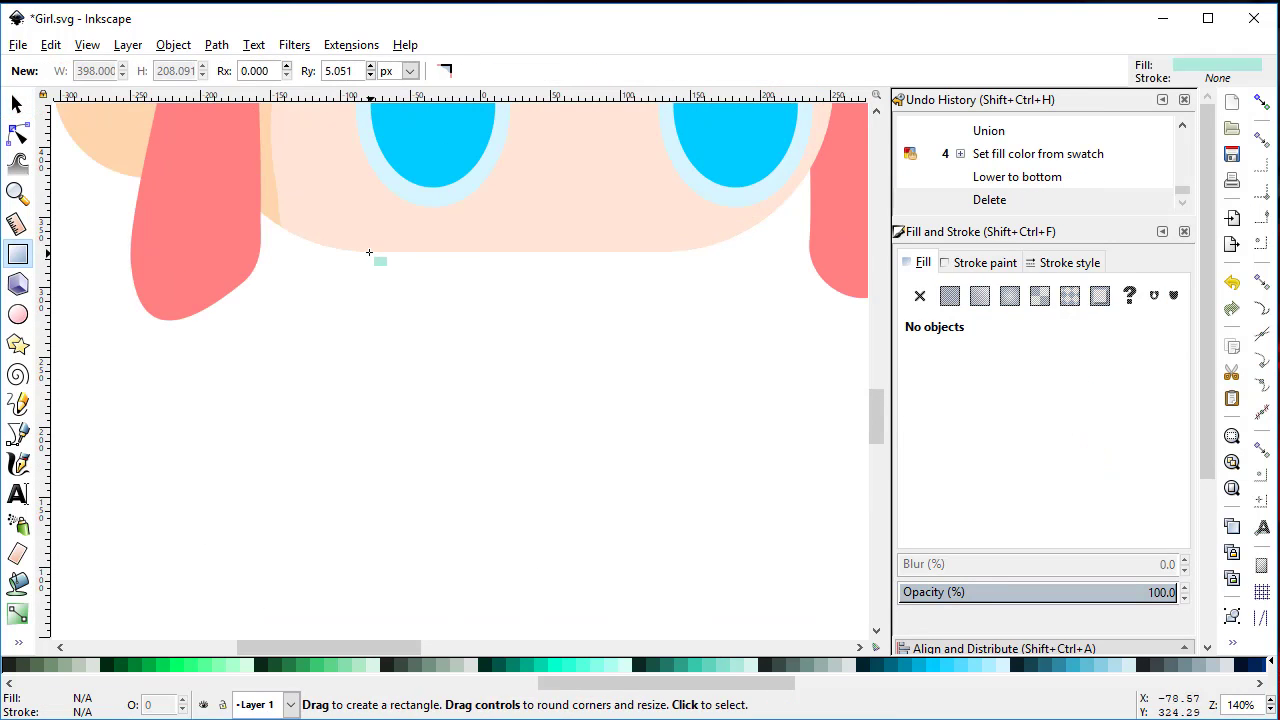
pyautogui.press('b')
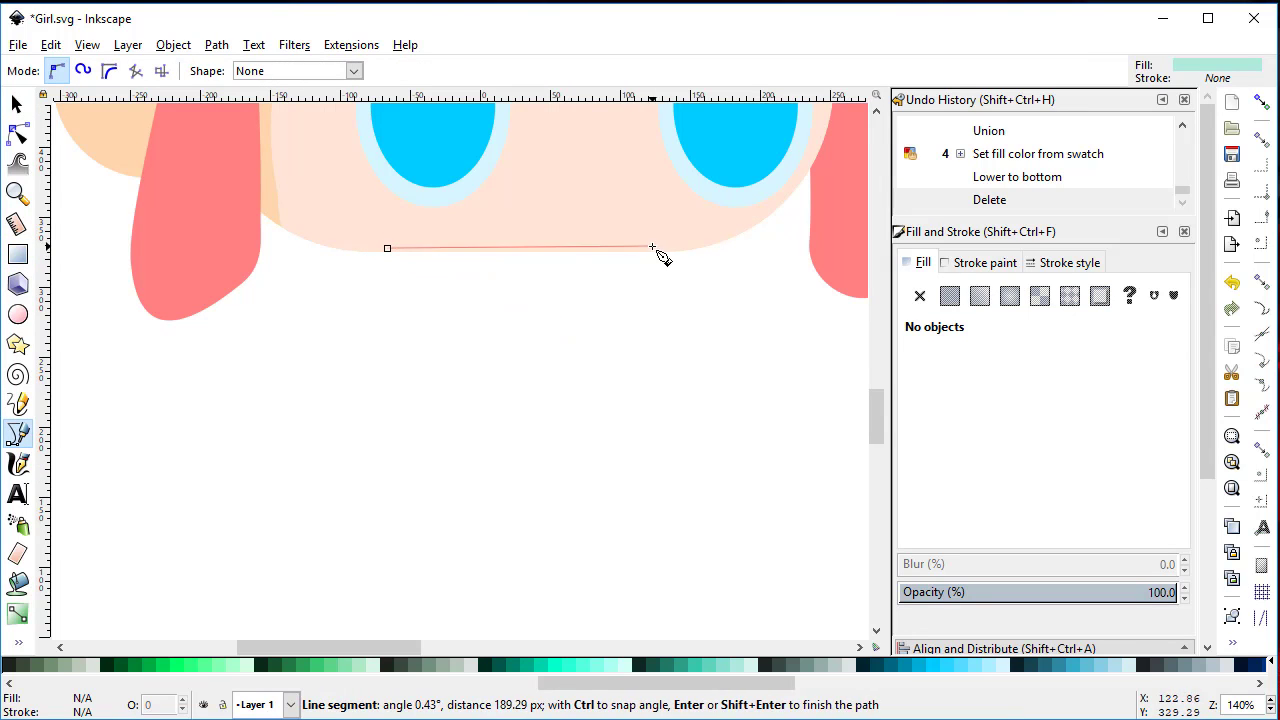
pyautogui.moveTo(652, 246); pyautogui.dragTo(785, 205)
pyautogui.press('Return')
pyautogui.moveTo(735, 341); pyautogui.dragTo(713, 396)
pyautogui.press('Return')
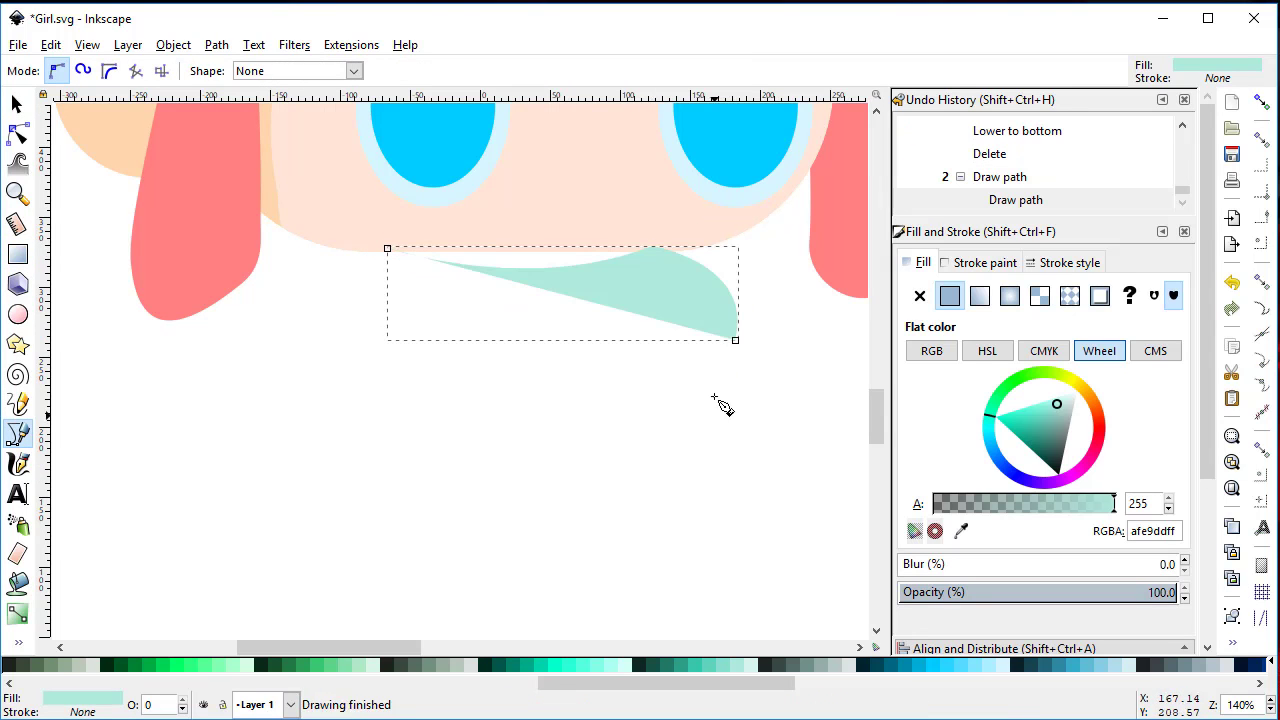
# - Place the bodice's lower-left corner and close it with a curved left shoulder
pyautogui.click(366, 441)
pyautogui.press('Return')
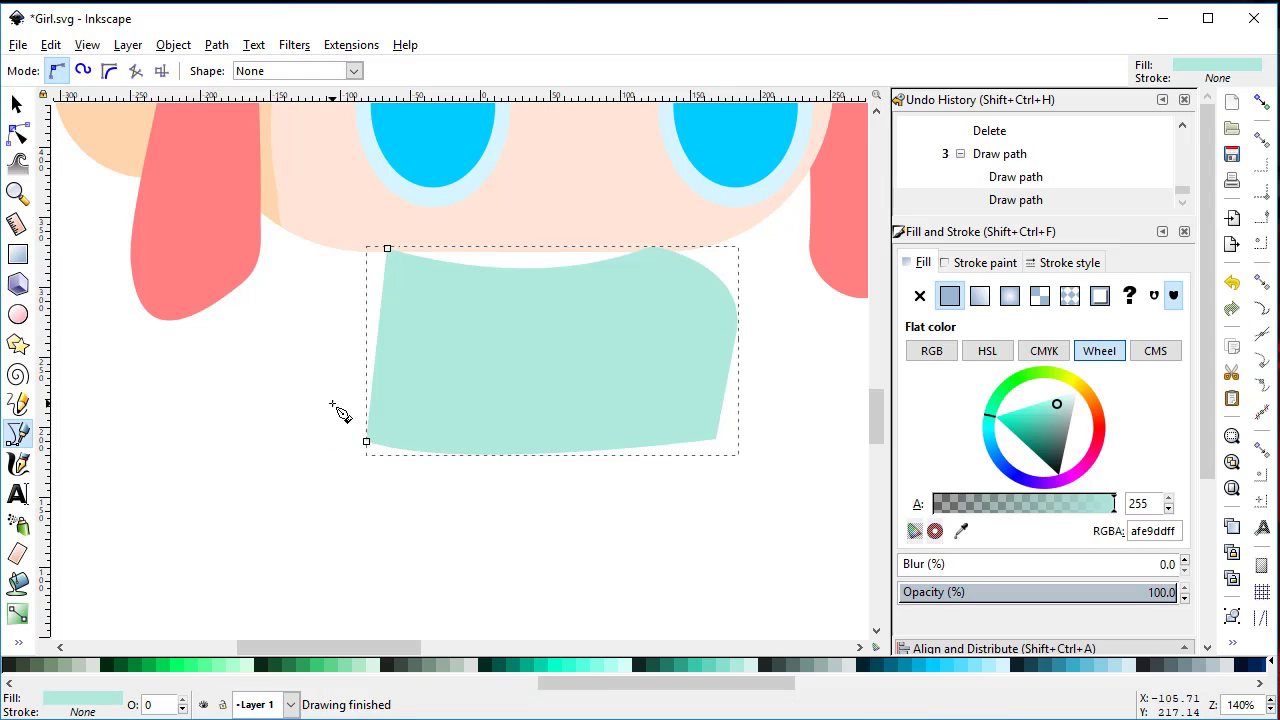
pyautogui.moveTo(370, 135); pyautogui.dragTo(368, 132)
pyautogui.press('Return')
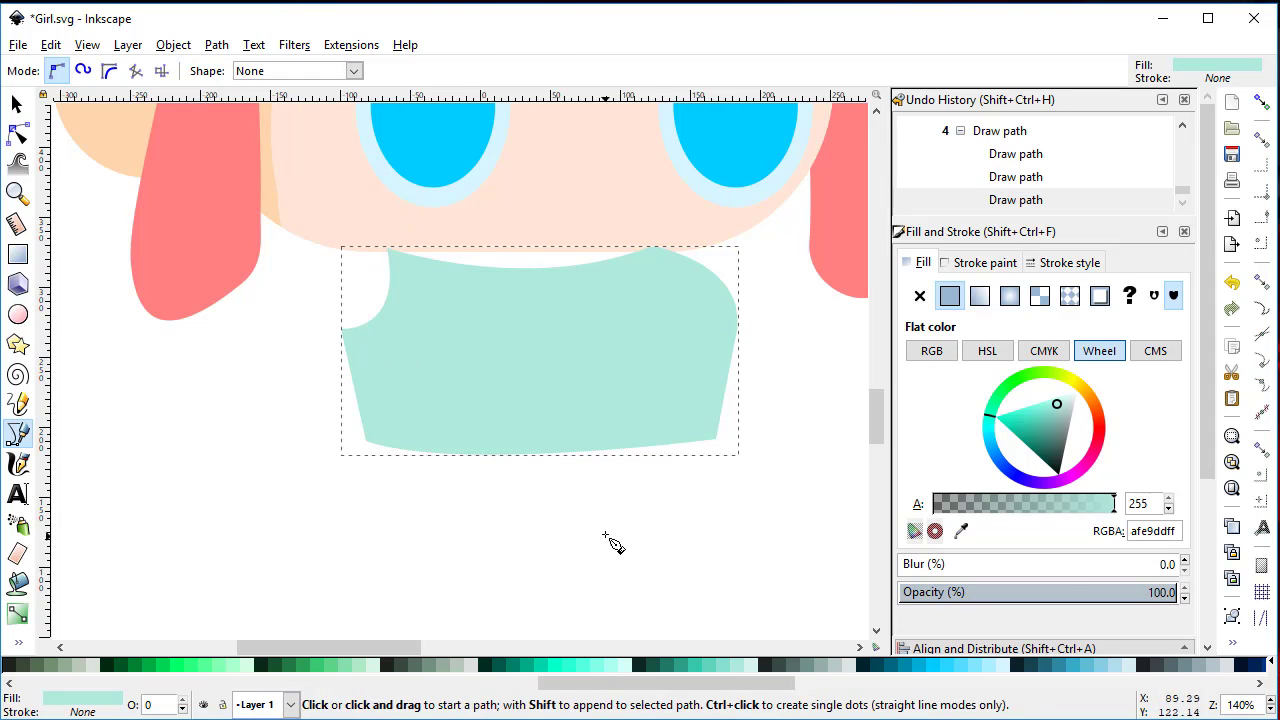
pyautogui.press('s')
pyautogui.press('Escape')
pyautogui.scroll(1, 632, 562)
# - Stretch the mint bodice taller downward
pyautogui.press('-')
pyautogui.press('-')
pyautogui.click(529, 415)
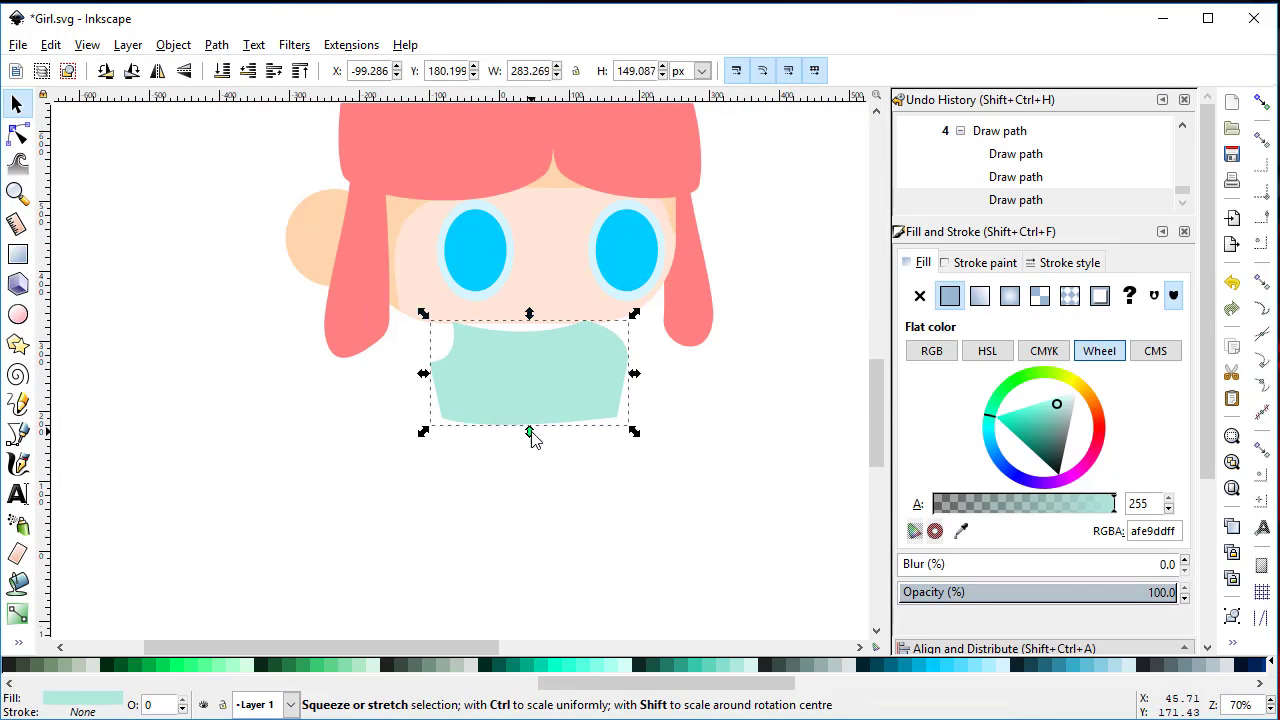
pyautogui.moveTo(529, 432); pyautogui.dragTo(530, 466)
pyautogui.click(757, 491)
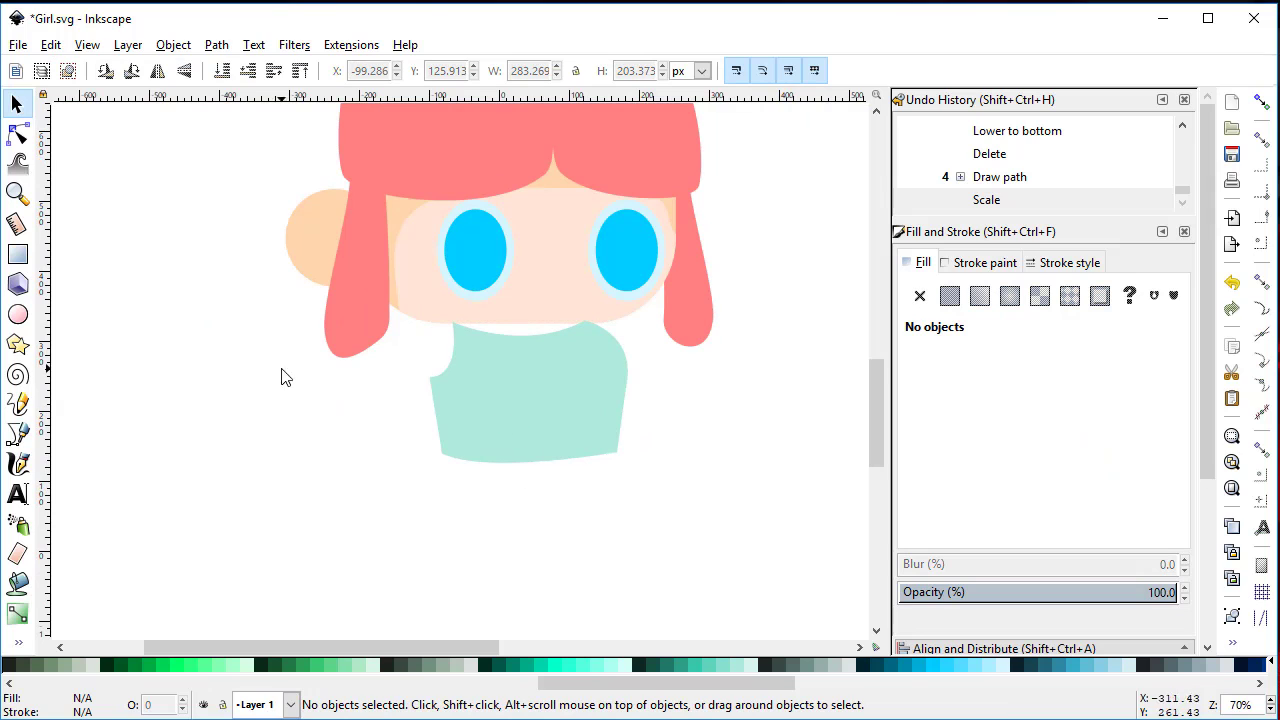
# - Draw the skirt outline below the bodice and pull its bottom-right corner outward
pyautogui.click(17, 433)
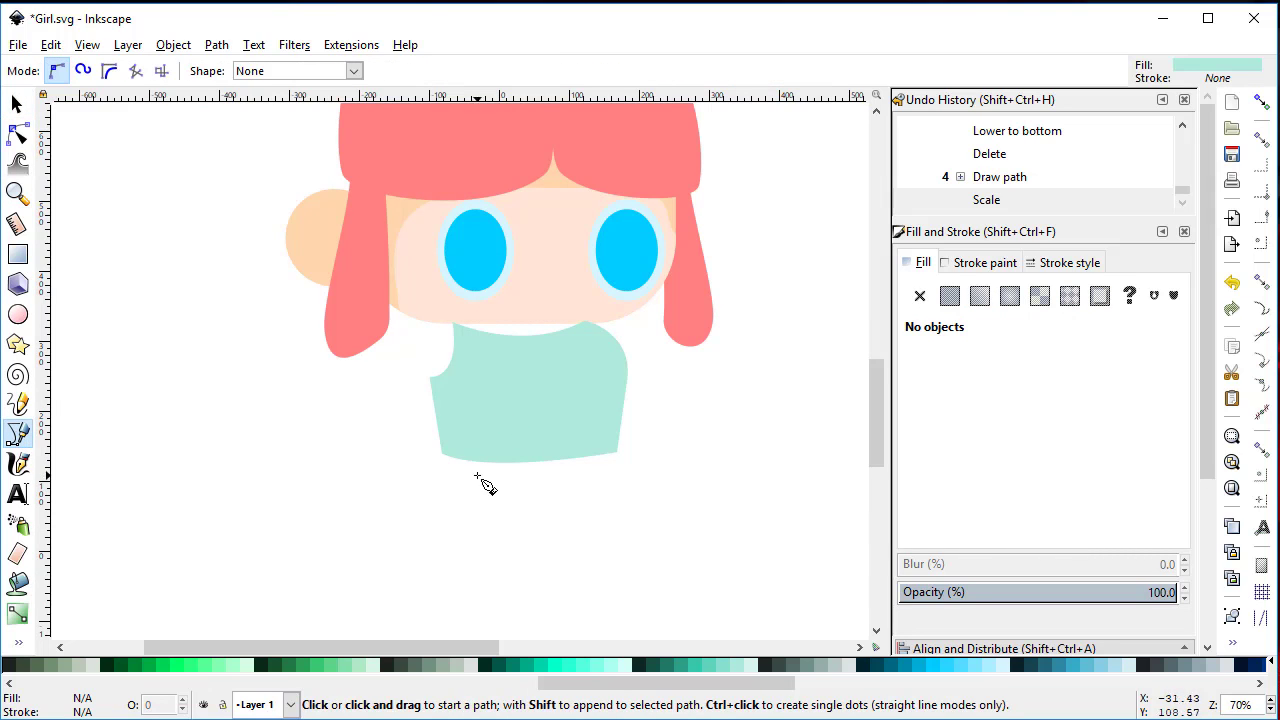
pyautogui.press('Return')
pyautogui.click(612, 443)
pyautogui.click(446, 451)
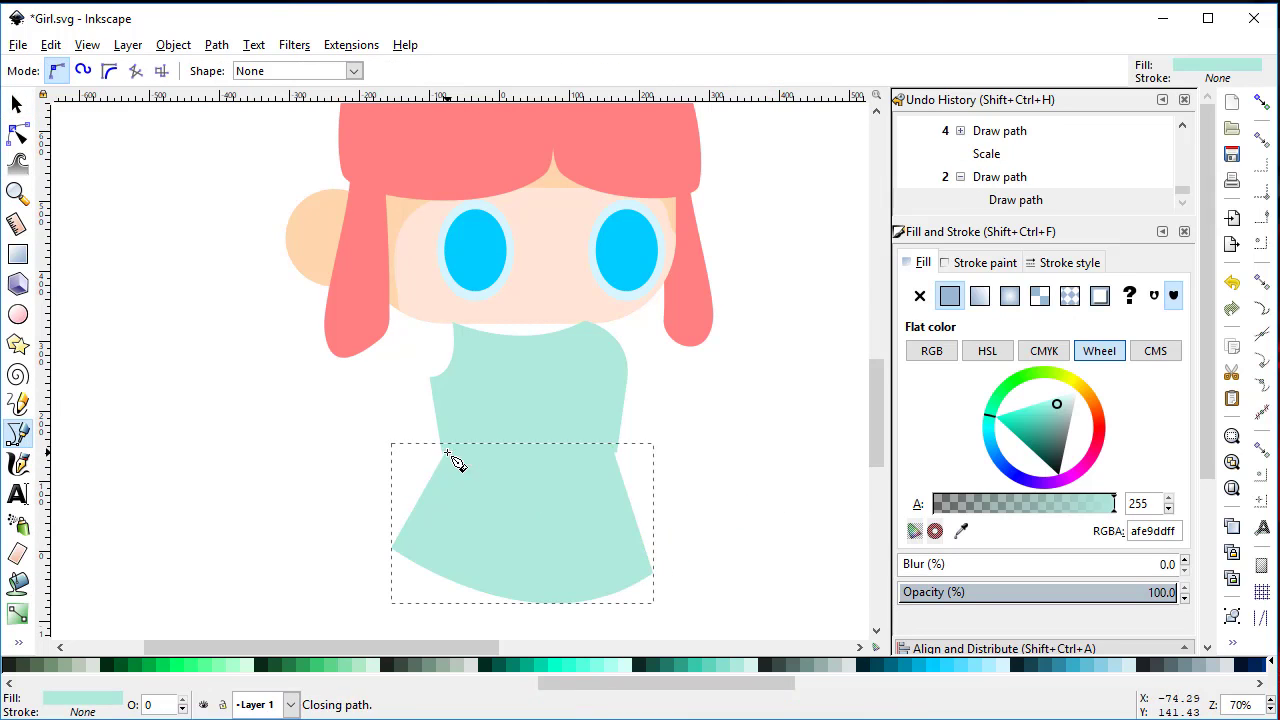
pyautogui.press('n')
pyautogui.moveTo(655, 574)
pyautogui.mouseDown()
pyautogui.moveTo(678, 568)
pyautogui.moveTo(612, 545)
pyautogui.mouseUp()
pyautogui.keyDown('ctrl'); pyautogui.click(678, 568); pyautogui.keyUp('ctrl')
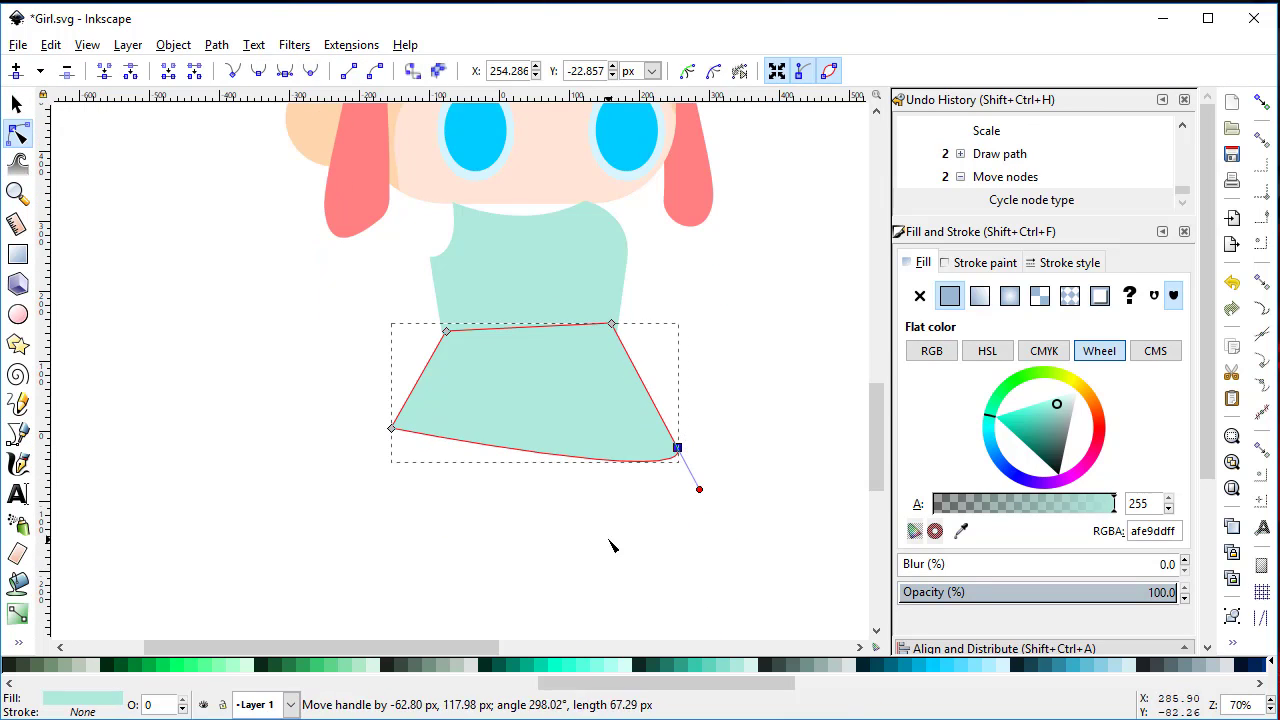
# - Smooth the skirt's bottom corners and curve the hem at the bottom-right
pyautogui.scroll(2, 694, 482)
pyautogui.moveTo(686, 426); pyautogui.dragTo(603, 474)
pyautogui.keyDown('ctrl'); pyautogui.click(666, 386); pyautogui.keyUp('ctrl')
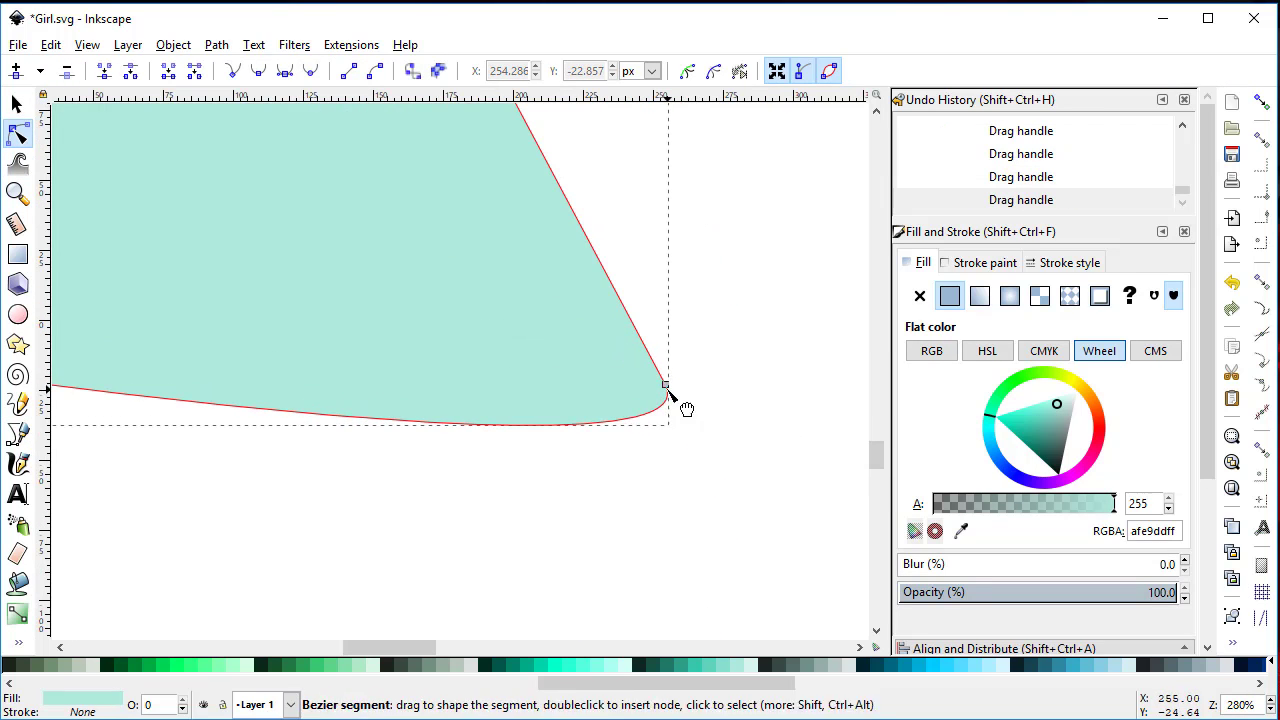
pyautogui.scroll(-2, 672, 497)
pyautogui.keyDown('ctrl'); pyautogui.click(415, 377); pyautogui.keyUp('ctrl')
# - Round out the skirt's sides and bow the hem downward into a rounded edge
pyautogui.moveTo(703, 400); pyautogui.dragTo(708, 380)
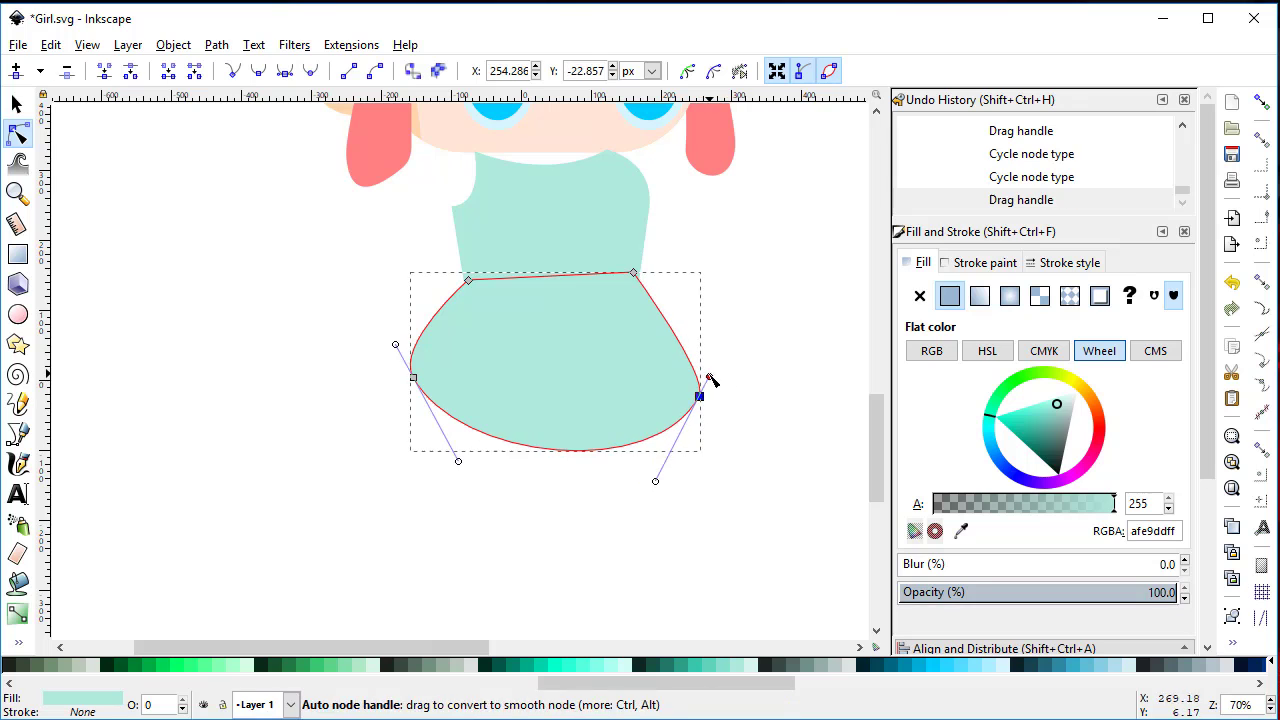
pyautogui.moveTo(654, 480); pyautogui.dragTo(673, 423)
pyautogui.moveTo(413, 378); pyautogui.dragTo(414, 394)
pyautogui.moveTo(458, 461); pyautogui.dragTo(443, 486)
pyautogui.moveTo(673, 423)
pyautogui.mouseDown()
pyautogui.moveTo(657, 446)
pyautogui.moveTo(600, 436)
pyautogui.mouseUp()
pyautogui.click(181, 326)
pyautogui.press('s')
pyautogui.scroll(2, 805, 530)
# - Draw a thin pale-mint (D5FFF6) waistband rectangle across the dress waist, narrowed to the dress width
pyautogui.click(20, 254)
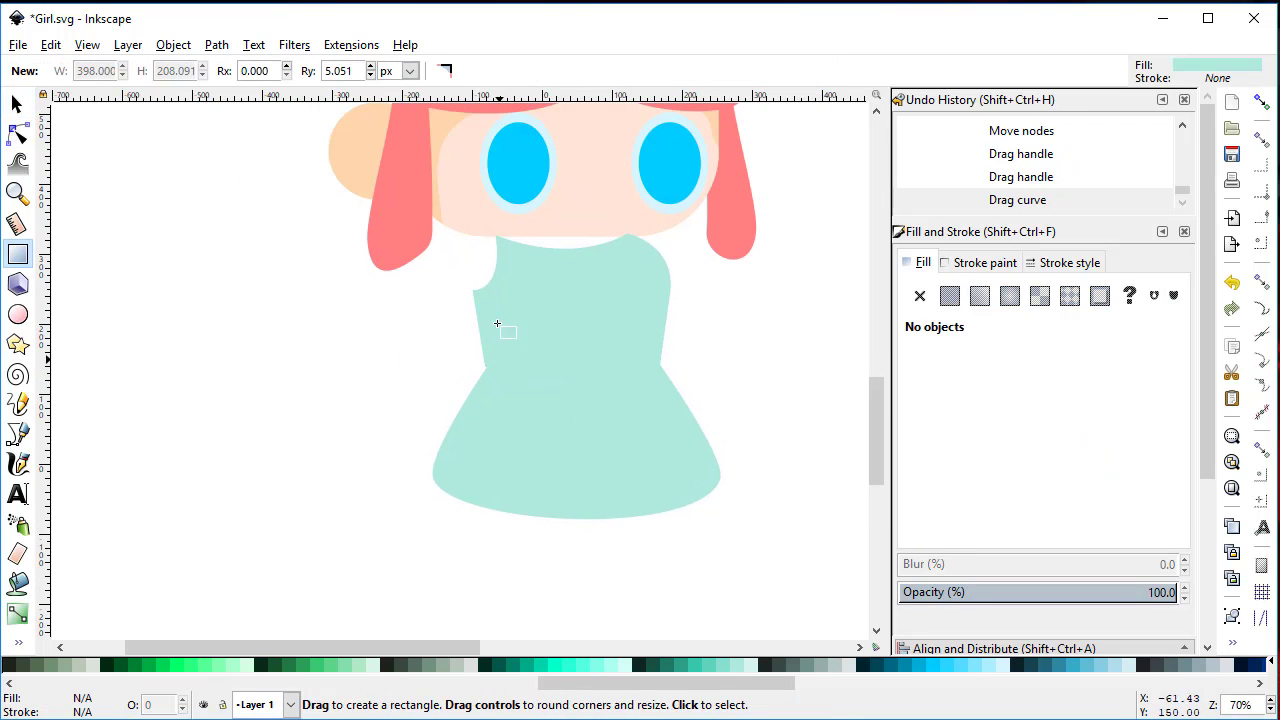
pyautogui.moveTo(474, 359); pyautogui.dragTo(672, 376)
pyautogui.click(757, 668)
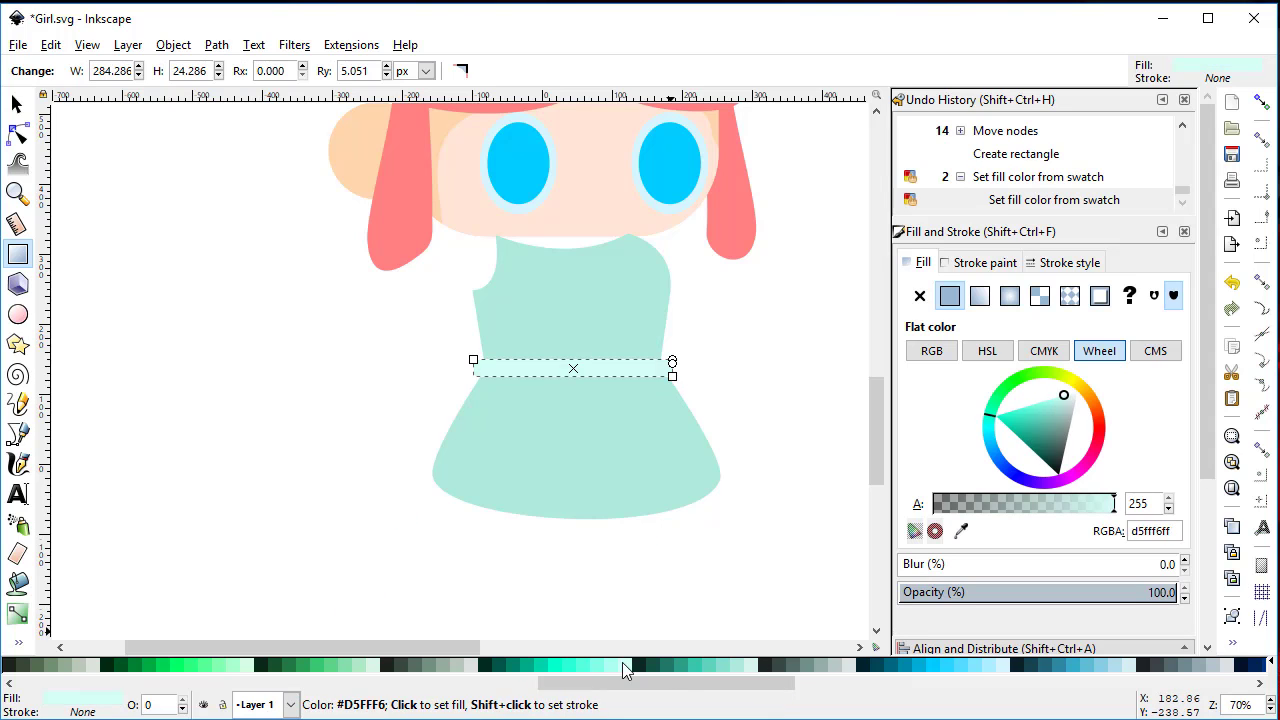
pyautogui.press('s')
pyautogui.scroll(3, 686, 457)
pyautogui.moveTo(107, 248); pyautogui.dragTo(135, 255)
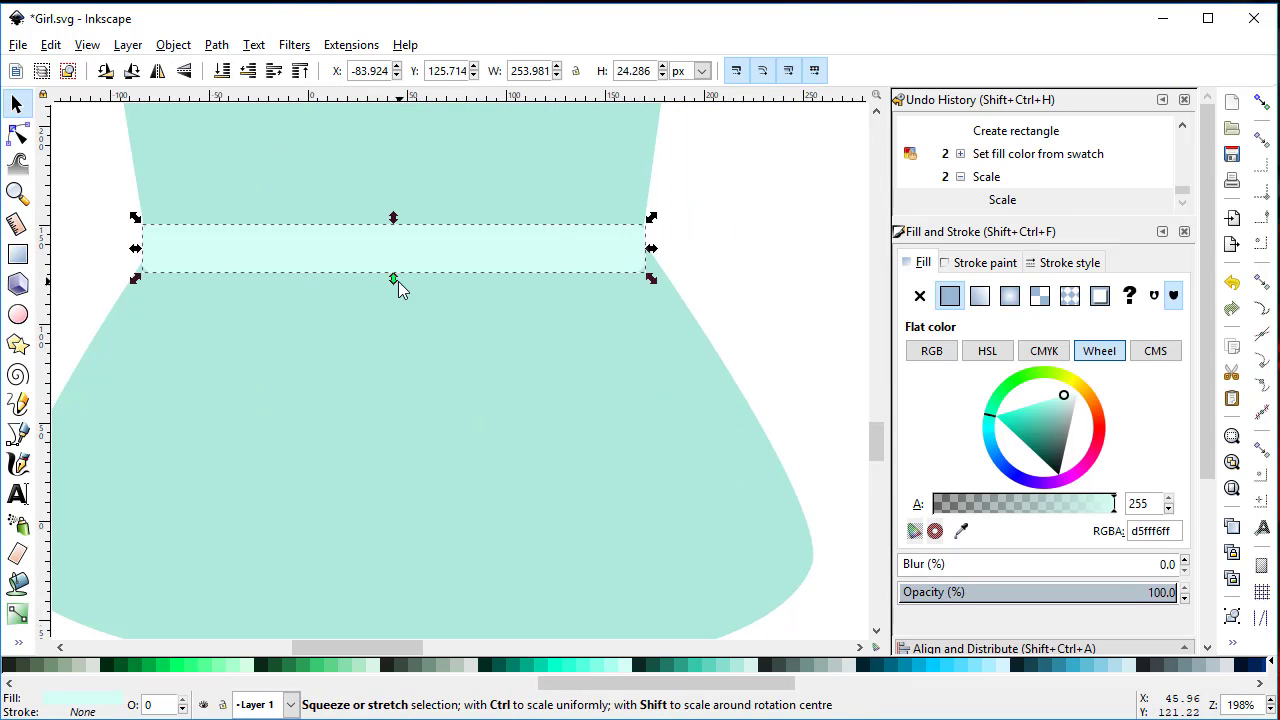
pyautogui.moveTo(398, 281); pyautogui.dragTo(398, 265)
pyautogui.press('Escape')
pyautogui.press('5')
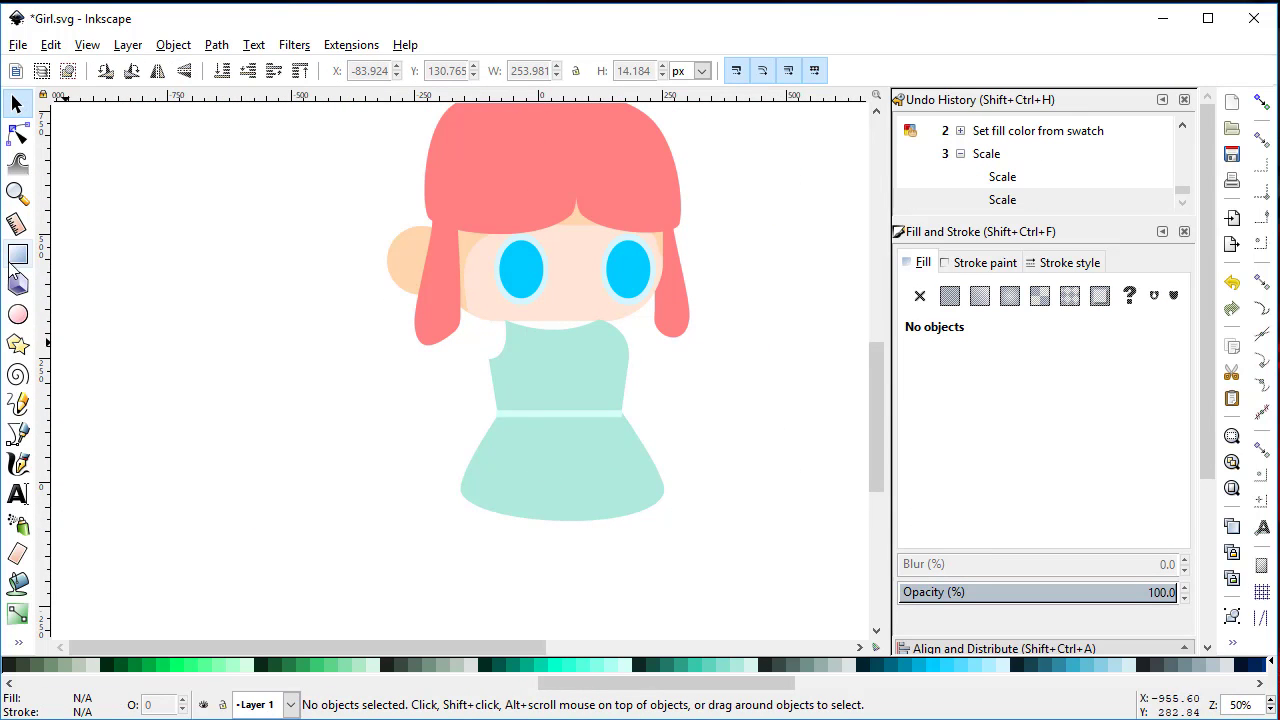
# - Add a teal (2ca089) collar rectangle at the neckline, sent to the bottom behind face and dress
pyautogui.click(18, 254)
pyautogui.moveTo(503, 309); pyautogui.dragTo(606, 351)
pyautogui.click(508, 665)
pyautogui.click(590, 665)
pyautogui.click(666, 665)
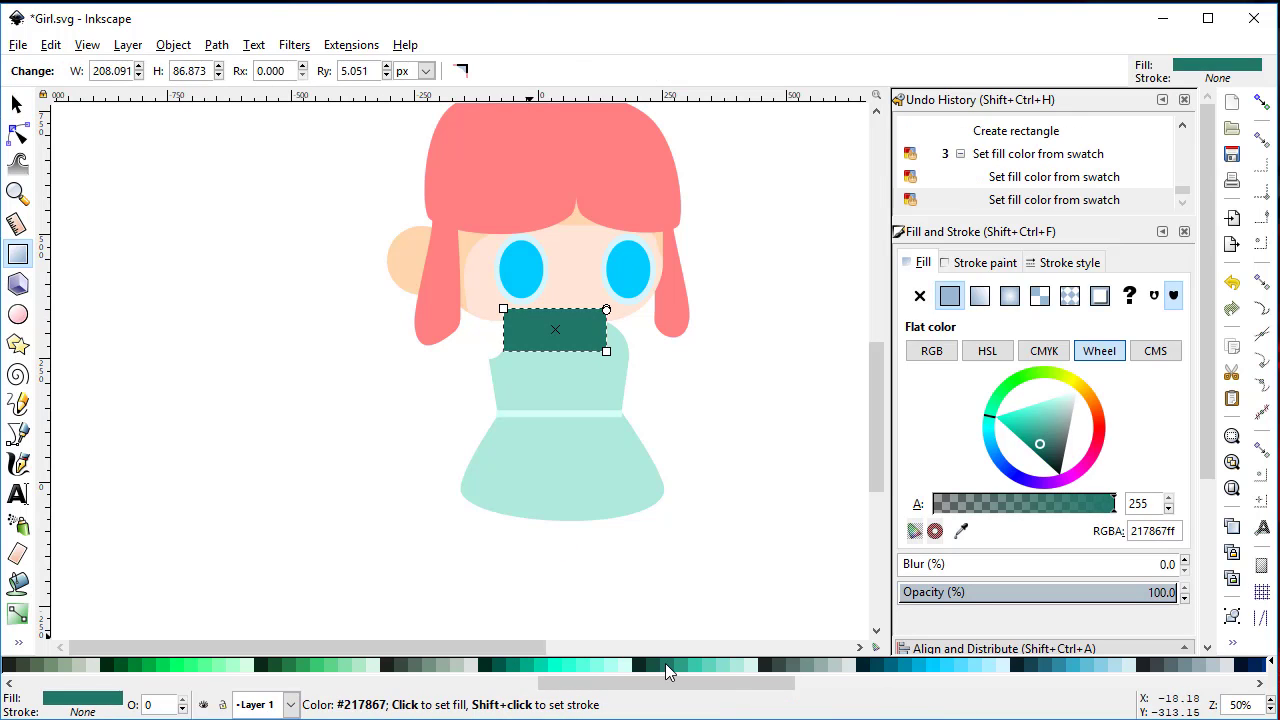
pyautogui.click(676, 667)
pyautogui.press('s')
pyautogui.press('End')
pyautogui.scroll(4, 536, 330)
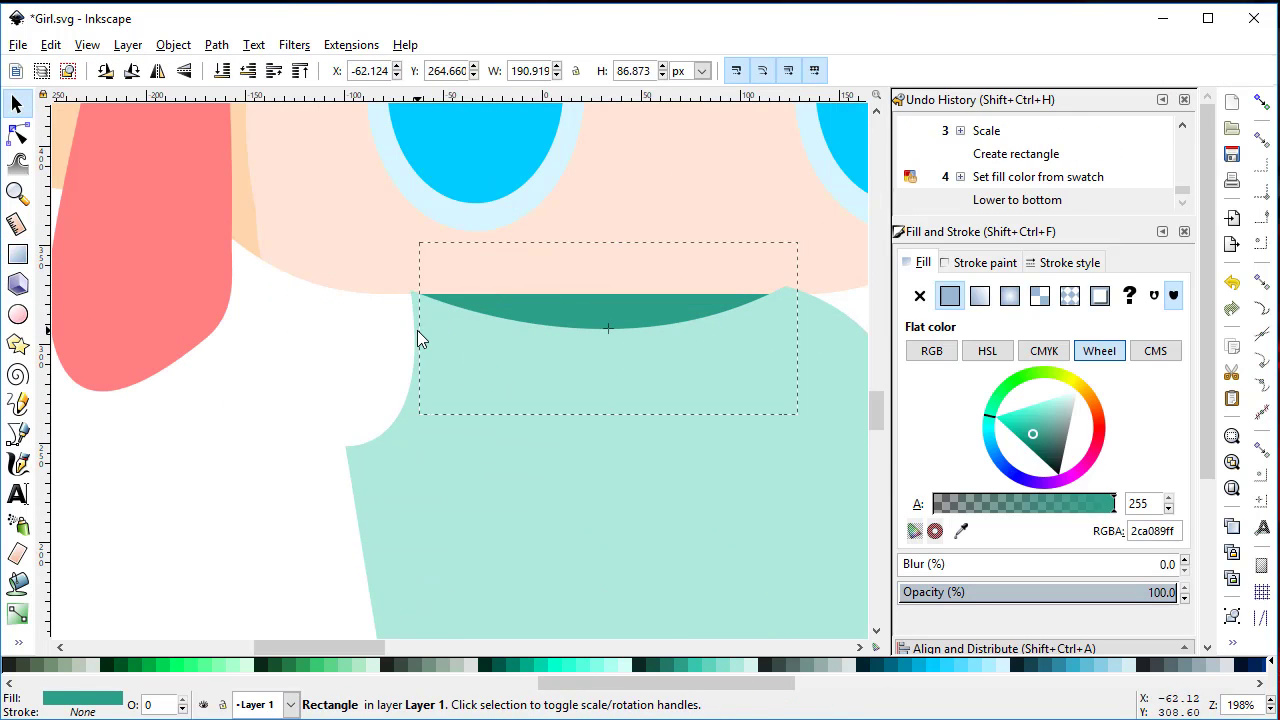
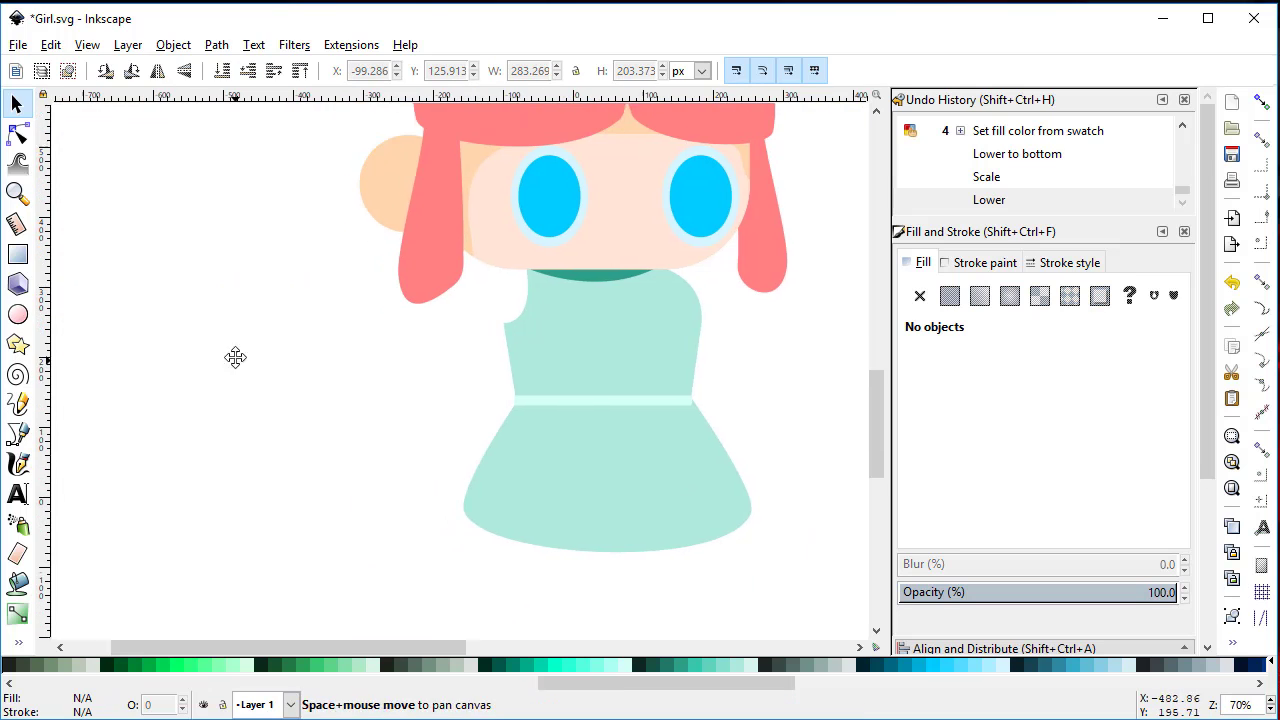
# - Make a teal dome by subtracting a rectangle from the lower half of an ellipse
pyautogui.press('e')
pyautogui.moveTo(167, 290); pyautogui.dragTo(298, 470)
pyautogui.press('r')
pyautogui.moveTo(111, 372); pyautogui.dragTo(339, 497)
pyautogui.press('s')
pyautogui.hotkey('ctrl', '-')
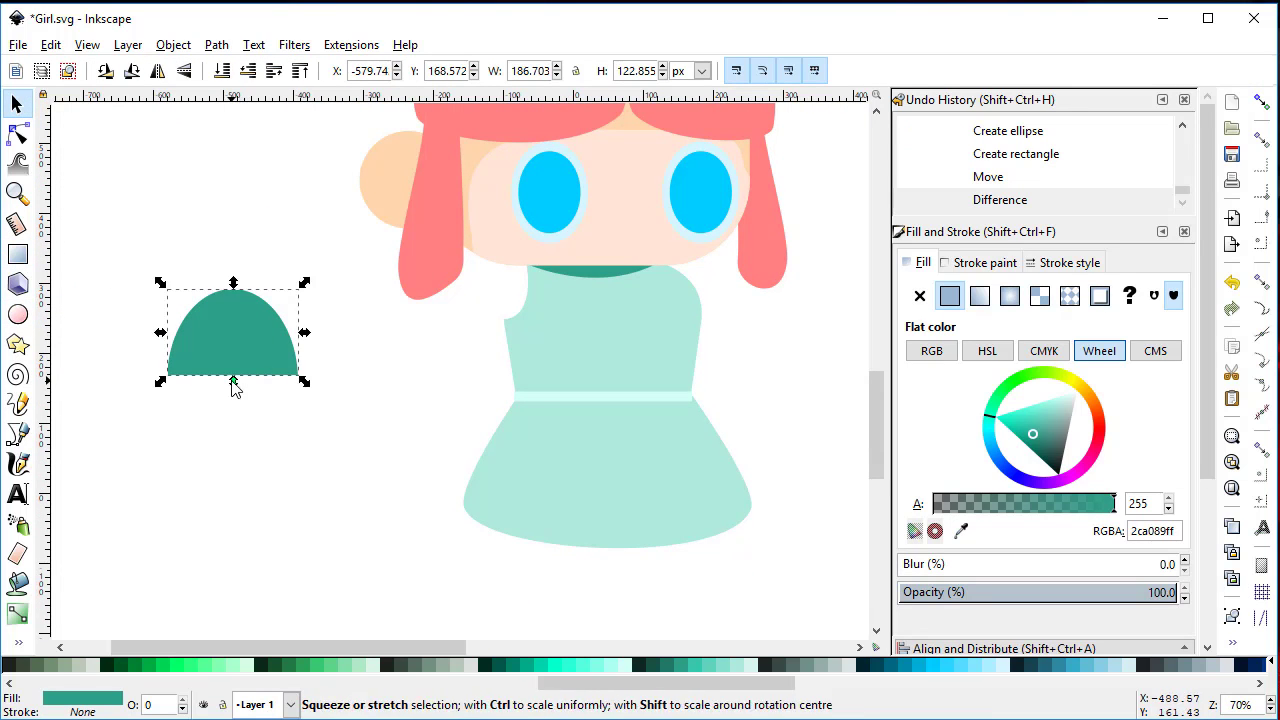
# - Stretch, rotate and shrink the dome, then undo the resize and rotation
pyautogui.moveTo(233, 388)
pyautogui.mouseDown()
pyautogui.moveTo(233, 400)
pyautogui.moveTo(351, 382)
pyautogui.mouseUp()
pyautogui.press(']')
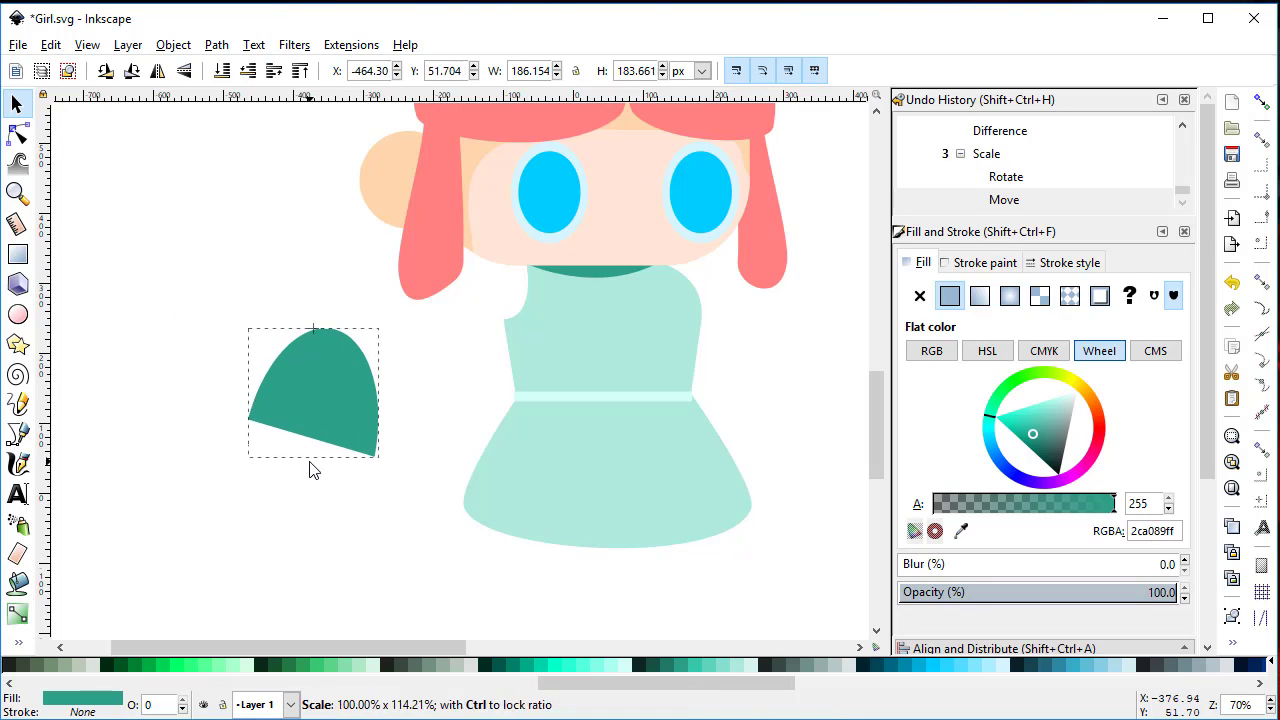
pyautogui.moveTo(294, 450); pyautogui.dragTo(327, 412)
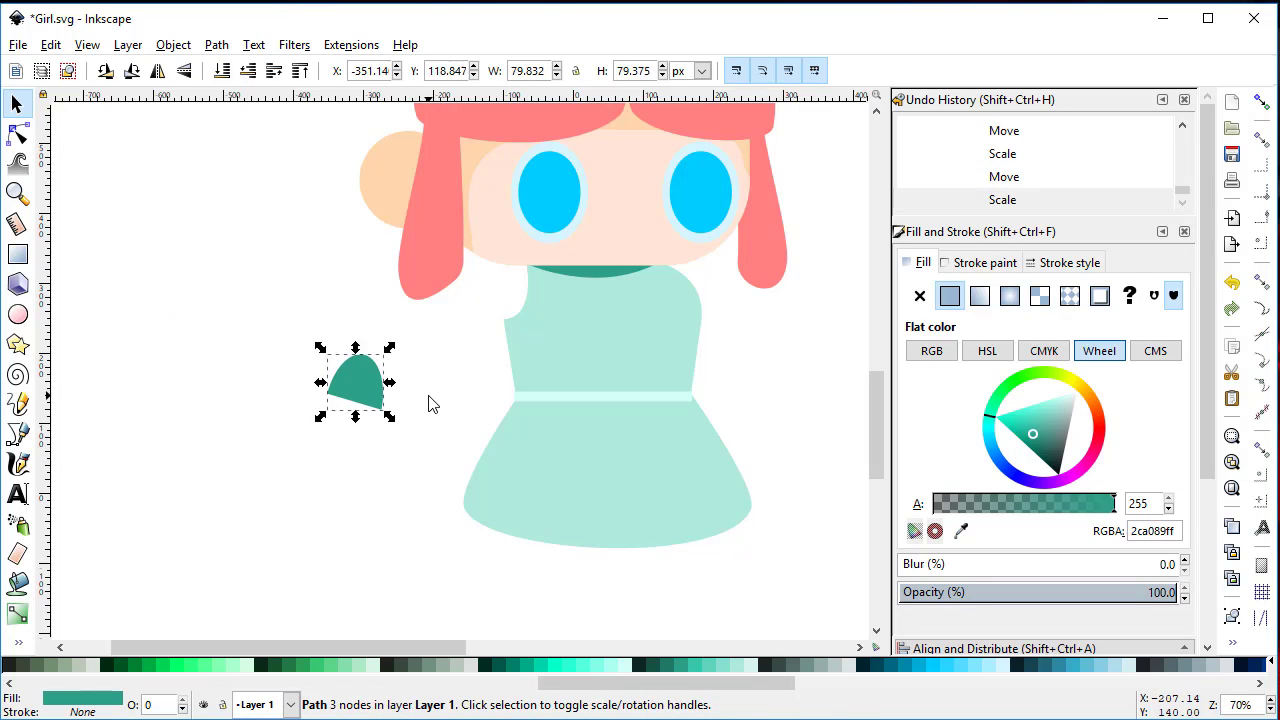
pyautogui.hotkey('ctrl', 'z')
pyautogui.hotkey('ctrl', 'z')
pyautogui.hotkey('ctrl', 'z')
pyautogui.hotkey('ctrl', 'z')
pyautogui.hotkey('ctrl', 'z')
pyautogui.hotkey('ctrl', 'z')
# - Move the dome to the dress and rotate it onto the left shoulder
pyautogui.moveTo(257, 366)
pyautogui.mouseDown()
pyautogui.moveTo(327, 396)
pyautogui.moveTo(523, 343)
pyautogui.mouseUp()
pyautogui.click(523, 343)
pyautogui.moveTo(586, 400)
pyautogui.mouseDown()
pyautogui.moveTo(537, 429)
pyautogui.moveTo(500, 394)
pyautogui.mouseUp()
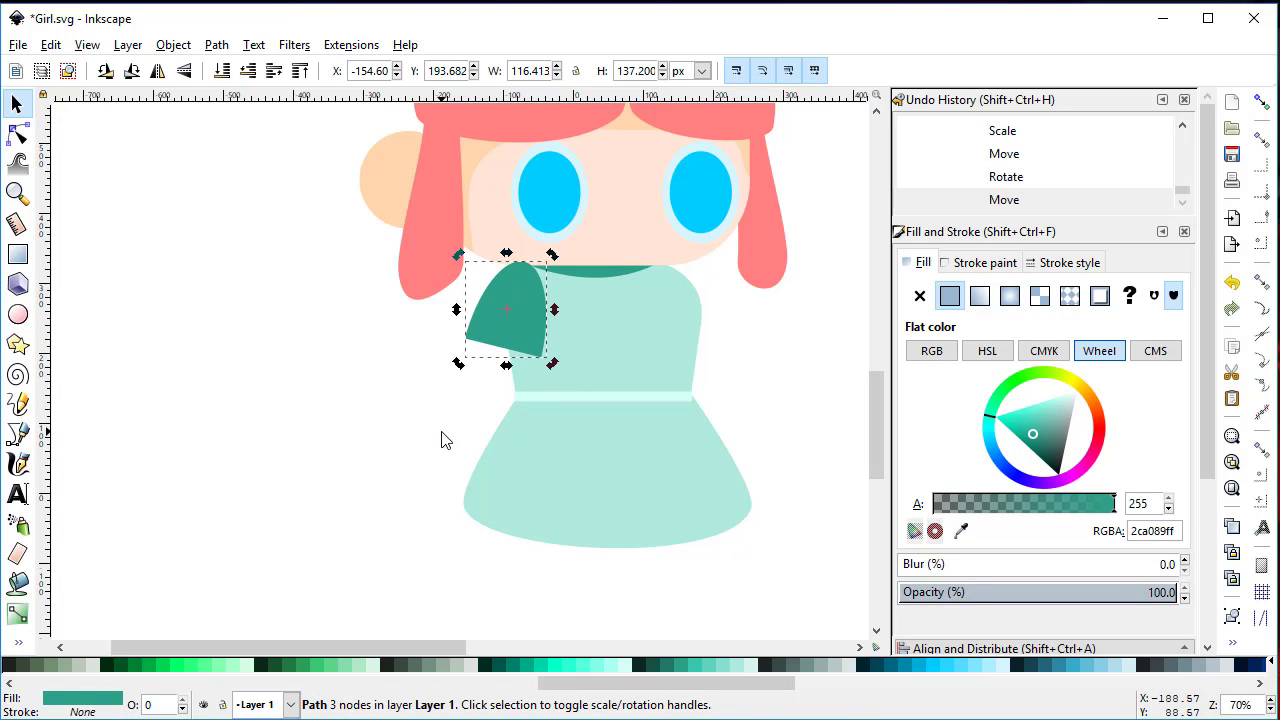
pyautogui.click(522, 333)
# - Pull the dome's top point to the neckline and curve its bottom edge
pyautogui.press('n')
pyautogui.scroll(2, 546, 294)
pyautogui.moveTo(462, 235); pyautogui.dragTo(493, 243)
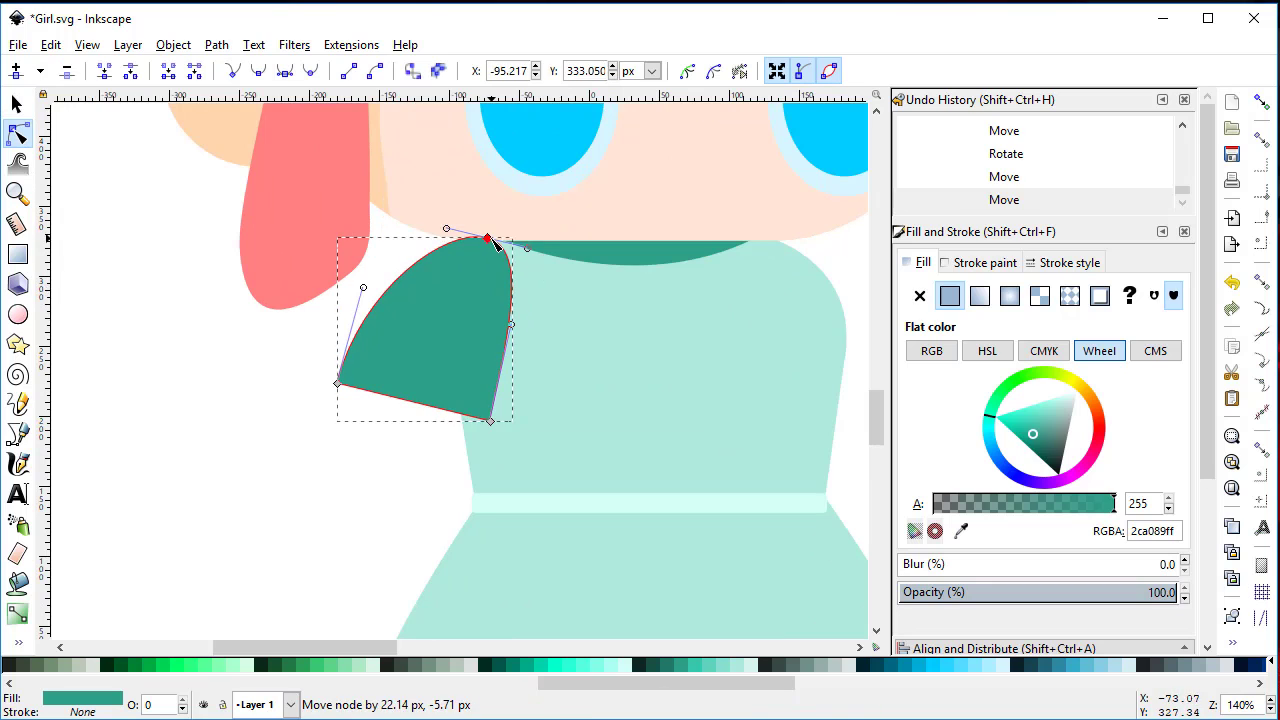
pyautogui.moveTo(430, 405); pyautogui.dragTo(410, 434)
# - Zoom out to the whole figure and duplicate the teal sleeve
pyautogui.press('Escape')
pyautogui.press('5')
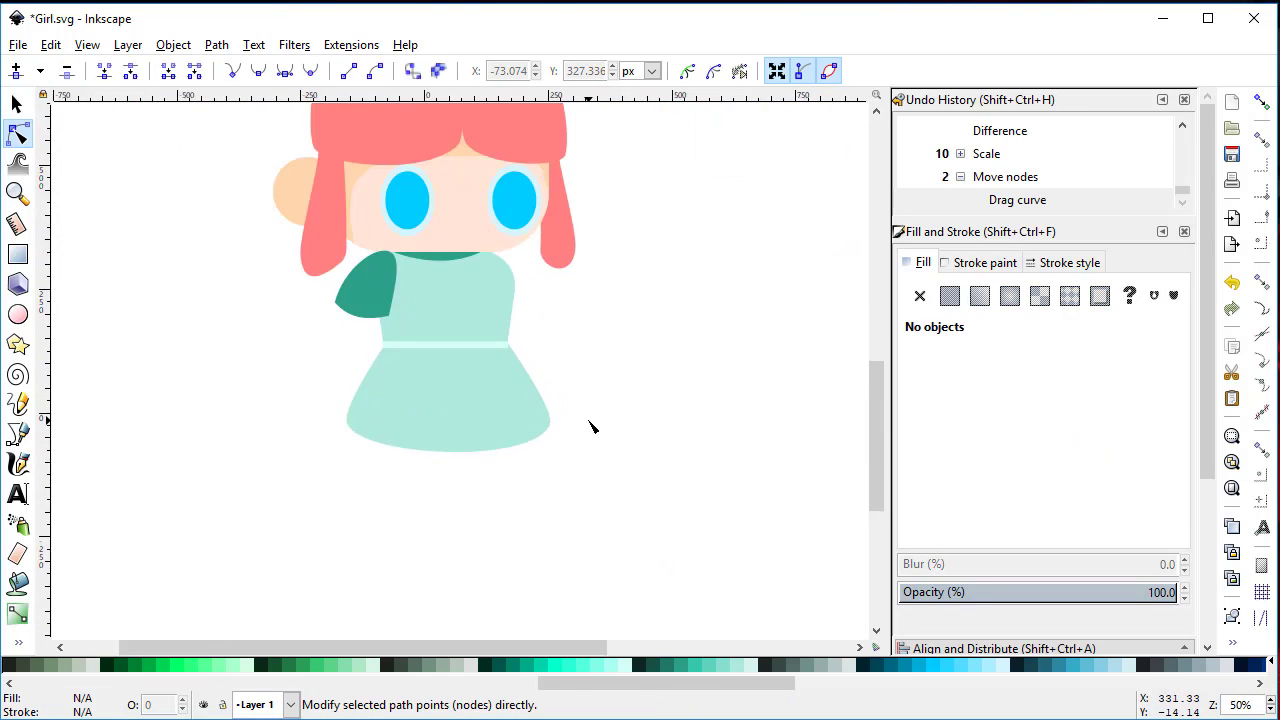
pyautogui.press('s')
pyautogui.click(458, 345)
pyautogui.hotkey('ctrl', 'd')
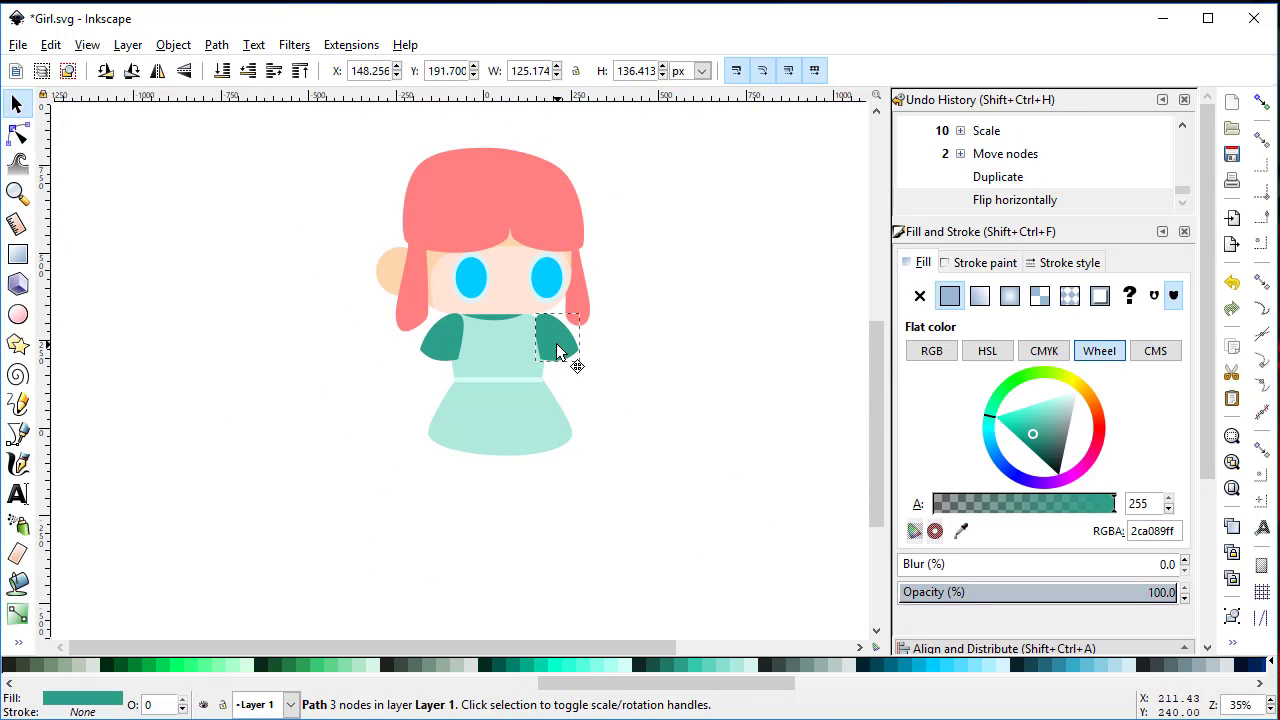
# - Send the sleeve behind the dress and add a lighter mint skirt copy behind everything
pyautogui.press('End')
pyautogui.click(240, 520)
pyautogui.click(491, 400)
pyautogui.scroll(1, 491, 449)
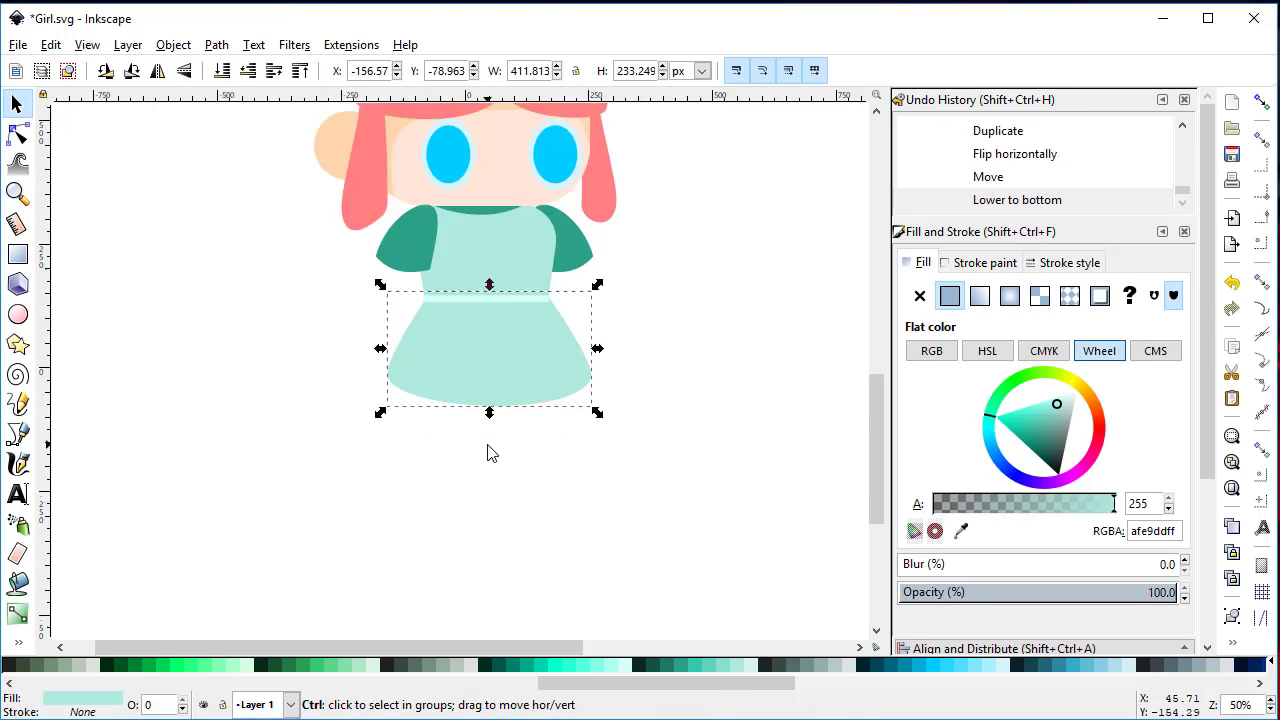
pyautogui.scroll(2, 491, 449)
pyautogui.hotkey('ctrl', 'd')
pyautogui.click(605, 666)
pyautogui.press('End')
pyautogui.press('Escape')
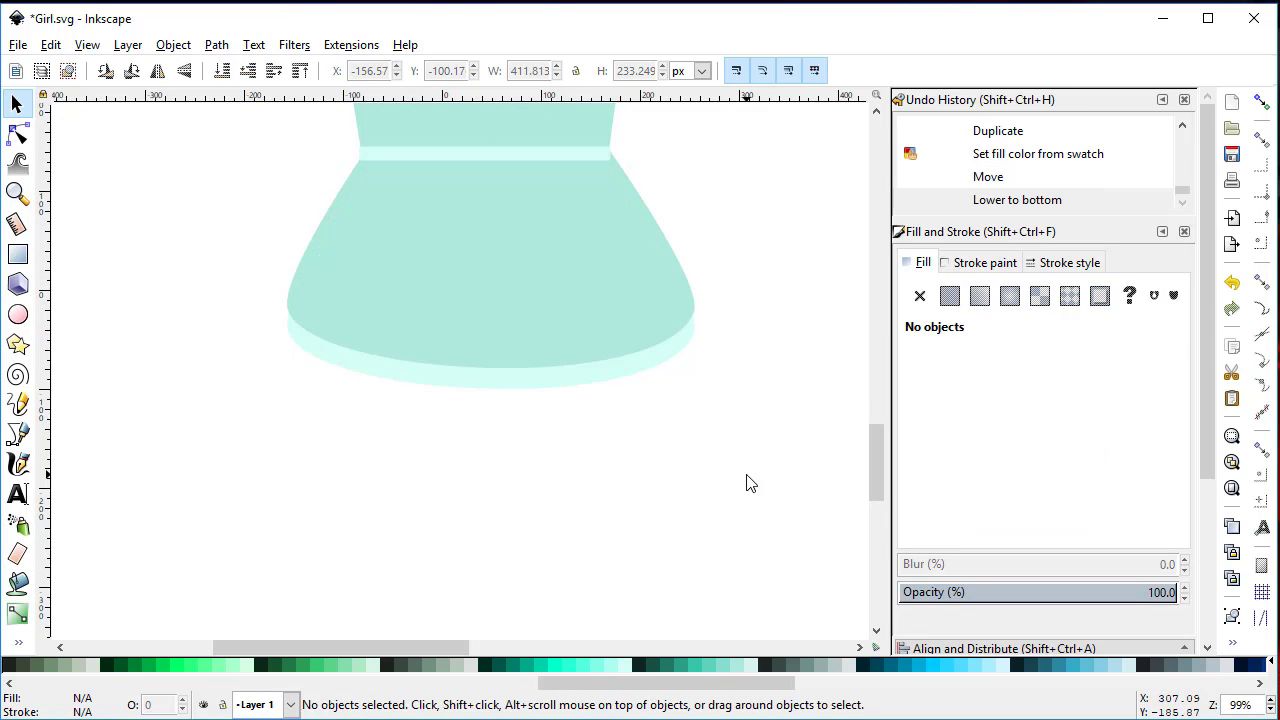
# - Outline a triangular leg shape below the skirt hem with the Bezier tool
pyautogui.hotkey('shift', 'Tab')
pyautogui.keyDown('shift'); pyautogui.click(588, 478); pyautogui.keyUp('shift')
pyautogui.press('Escape')
pyautogui.press('-')
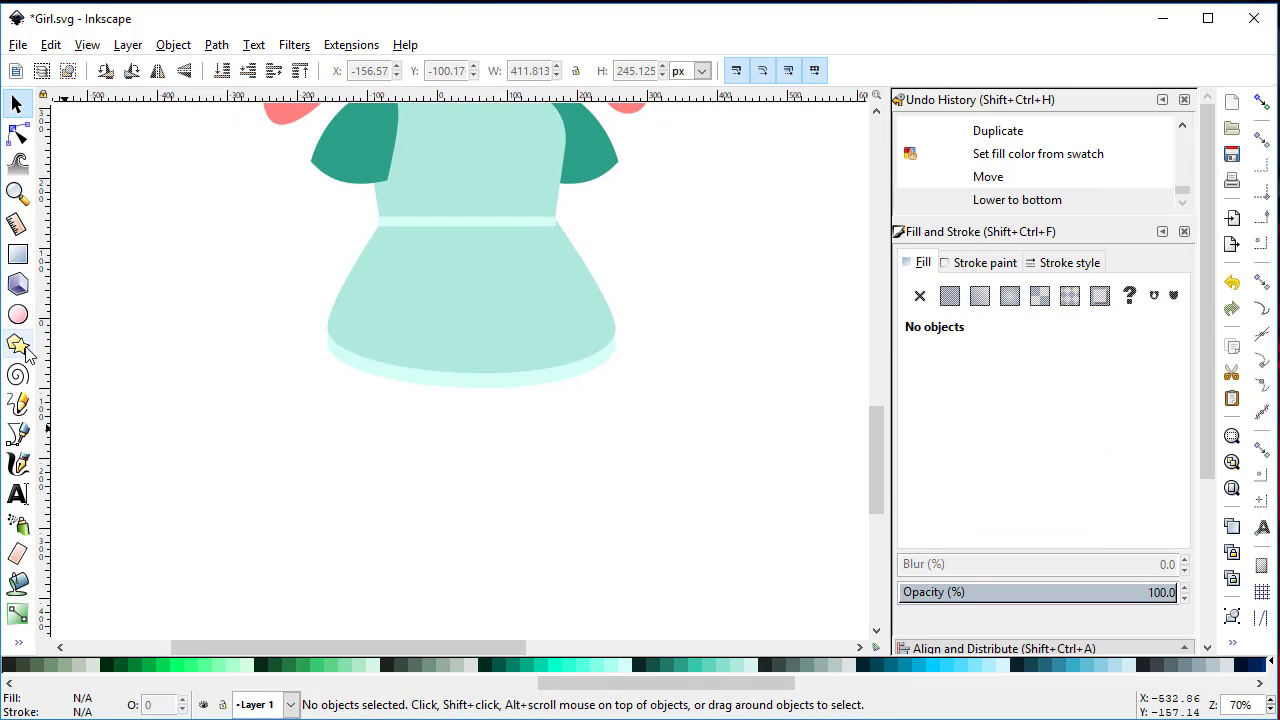
pyautogui.click(17, 433)
pyautogui.click(405, 370)
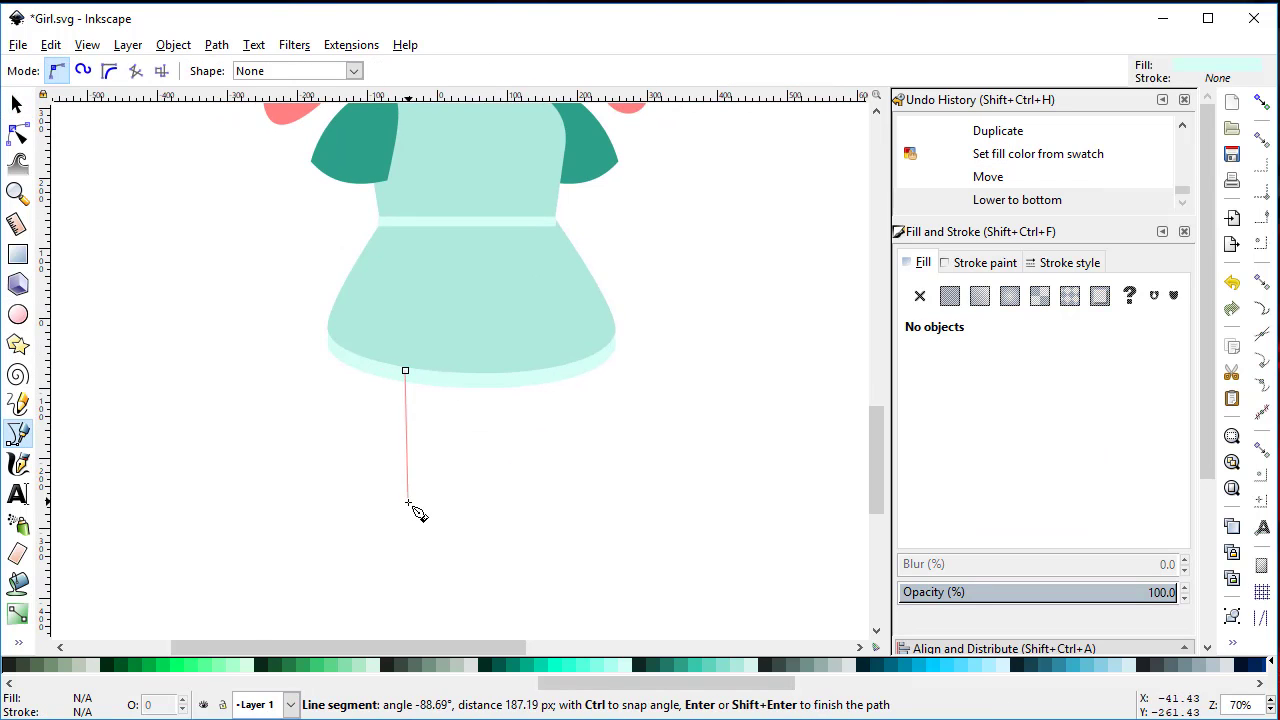
pyautogui.click(410, 532)
pyautogui.click(473, 371)
pyautogui.click(405, 370)
pyautogui.press('n')
# - Fit the leg's top to the hem, curve its sides, and fill it light grey
pyautogui.keyDown('ctrl'); pyautogui.click(410, 532); pyautogui.keyUp('ctrl')
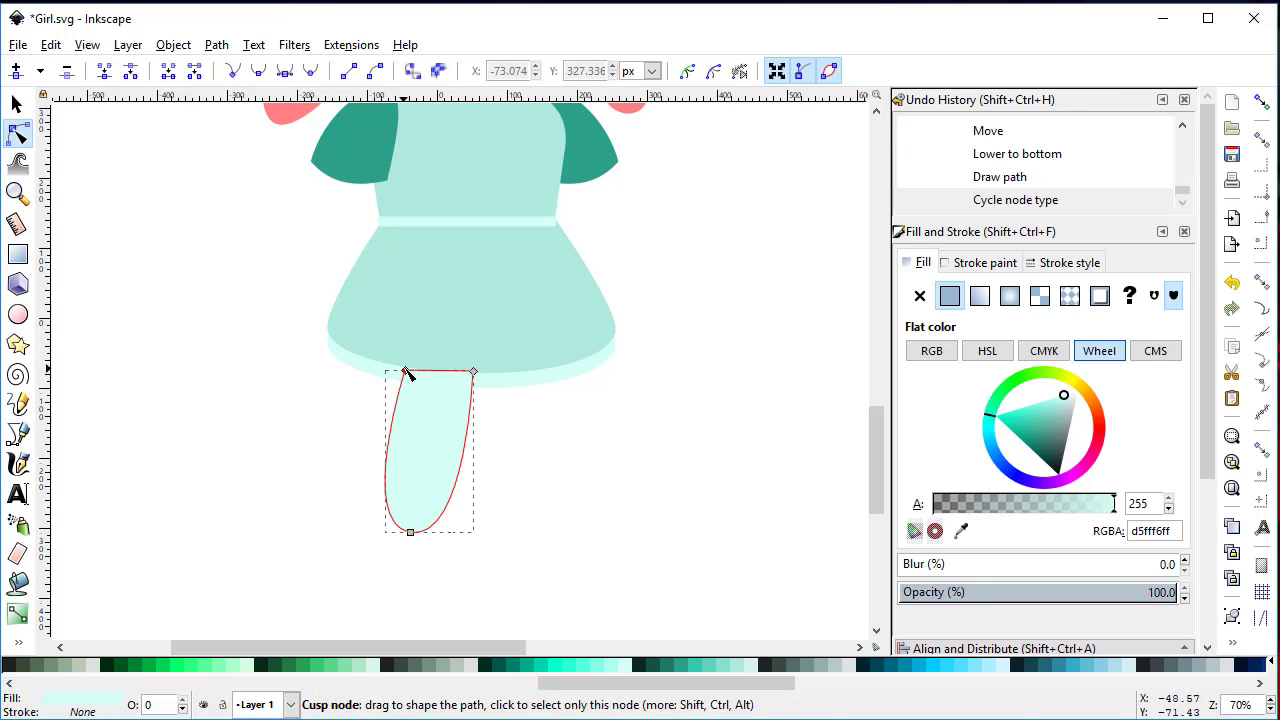
pyautogui.moveTo(405, 370); pyautogui.dragTo(393, 361)
pyautogui.moveTo(473, 371); pyautogui.dragTo(470, 363)
pyautogui.moveTo(398, 530); pyautogui.dragTo(388, 526)
pyautogui.moveTo(423, 536); pyautogui.dragTo(438, 541)
pyautogui.moveTo(706, 683); pyautogui.dragTo(166, 683)
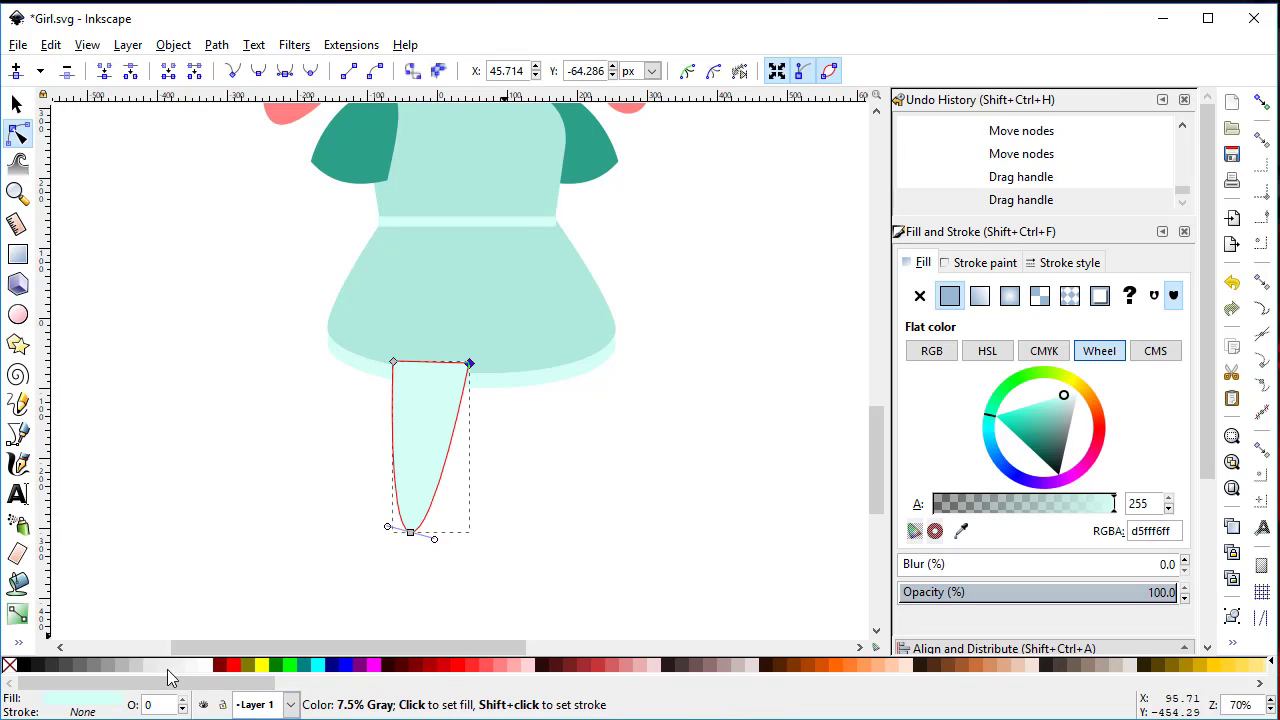
pyautogui.click(166, 665)
pyautogui.click(177, 665)
# - Send the leg behind the skirt, refine its lower curve, and set fill to f2f2f2
pyautogui.press('s')
pyautogui.press('End')
pyautogui.click(222, 427)
pyautogui.click(437, 523)
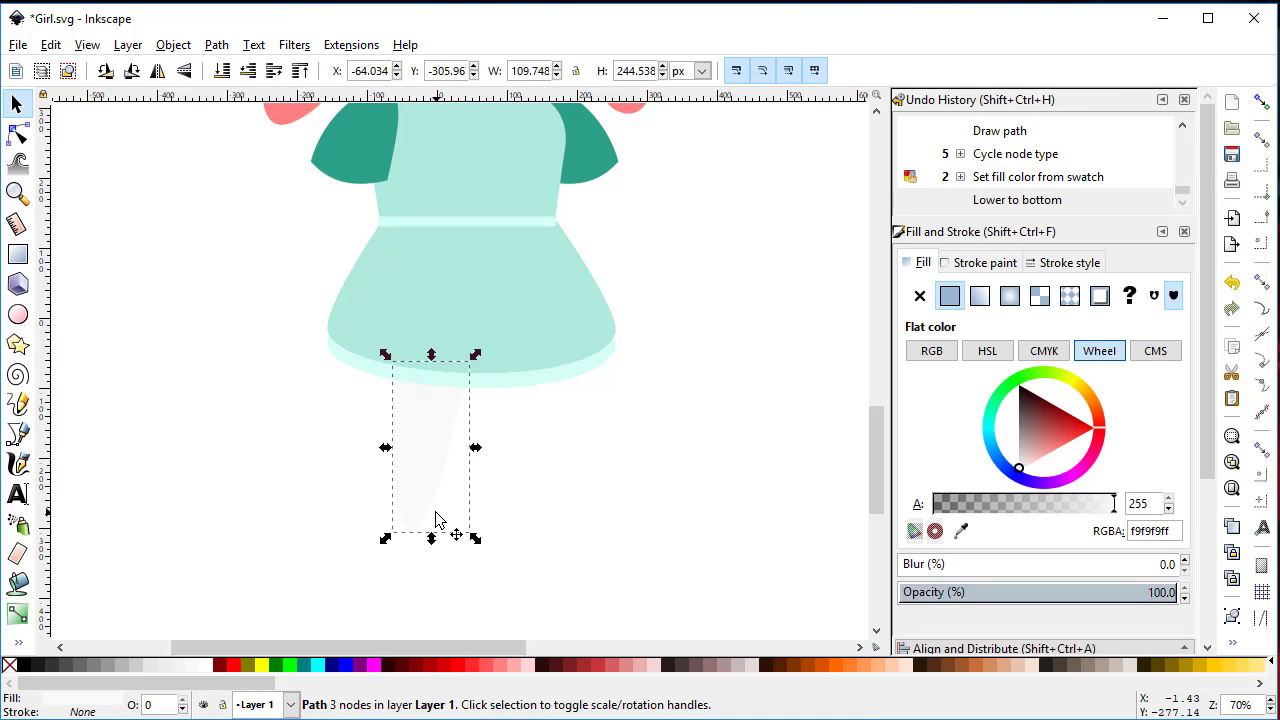
pyautogui.press('n')
pyautogui.moveTo(436, 540); pyautogui.dragTo(446, 549)
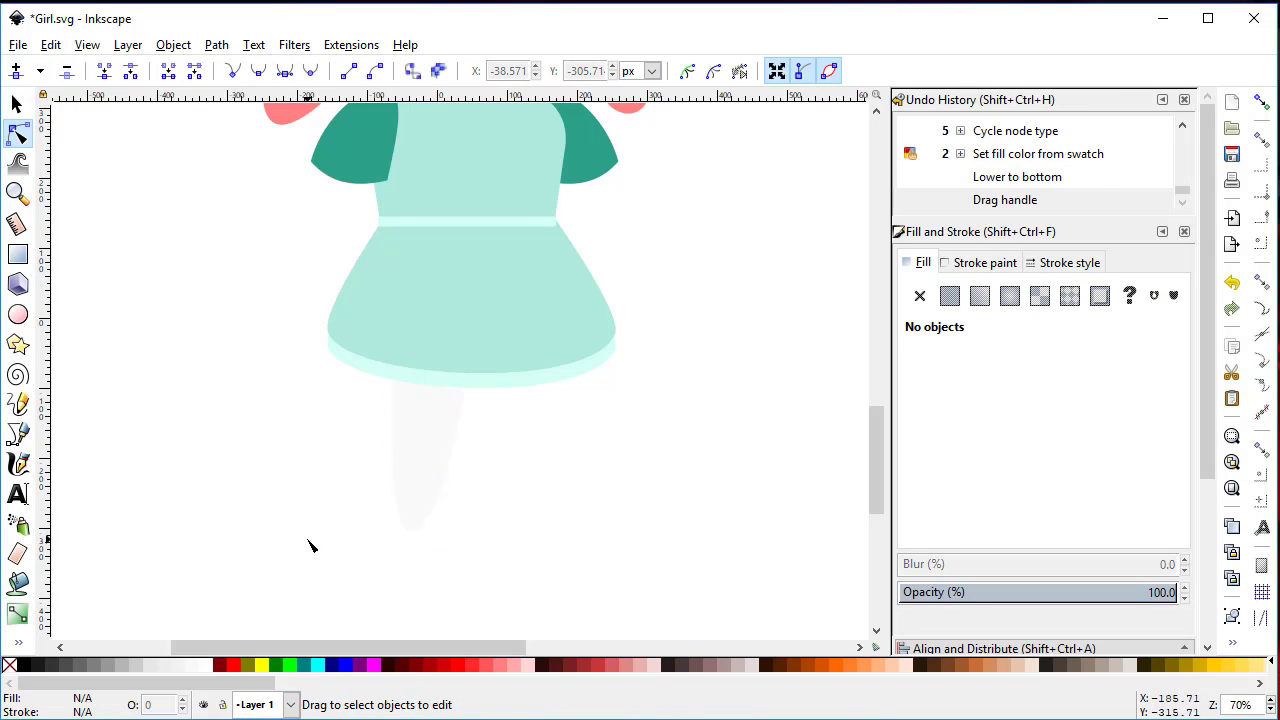
pyautogui.press('s')
pyautogui.click(440, 470)
pyautogui.click(191, 665)
# - Add a mirrored copy of the leg on the right, behind the skirt
pyautogui.click(429, 514)
pyautogui.hotkey('ctrl', 'd')
pyautogui.moveTo(429, 514)
pyautogui.mouseDown()
pyautogui.moveTo(523, 484)
pyautogui.moveTo(526, 450)
pyautogui.mouseUp()
pyautogui.press('h')
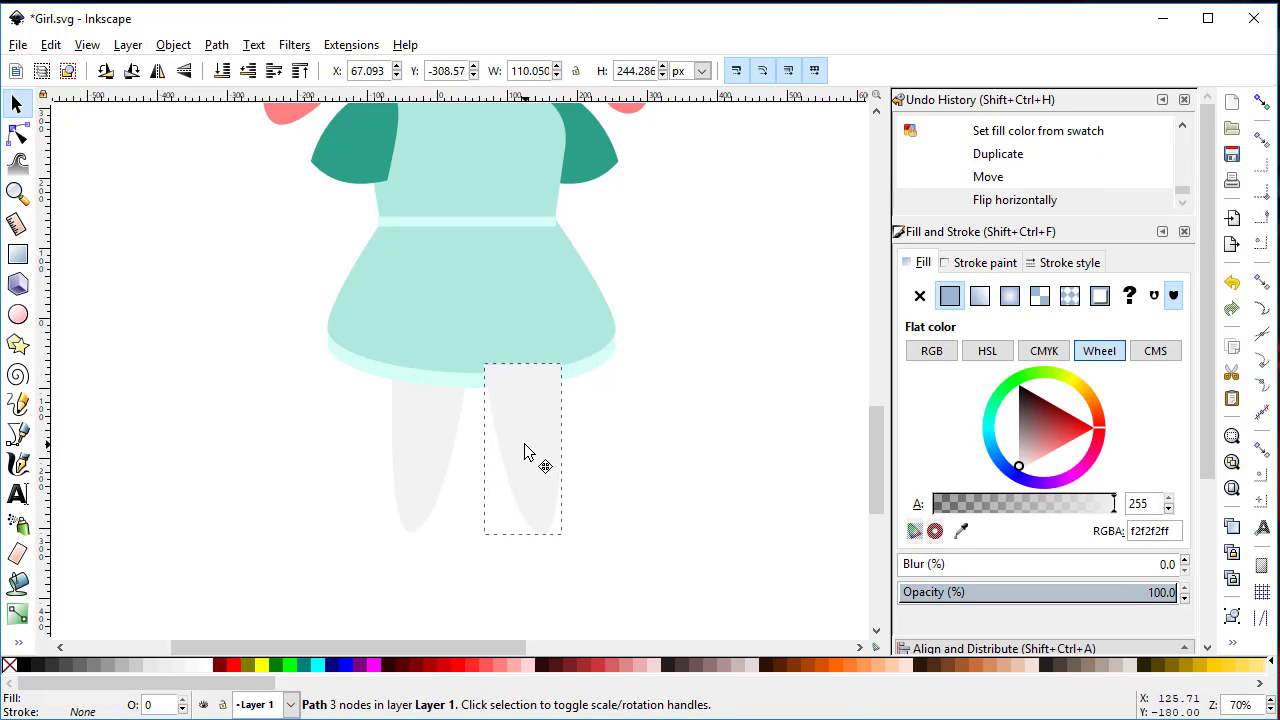
pyautogui.press('End')
pyautogui.click(380, 434)
pyautogui.scroll(-1, 608, 457)
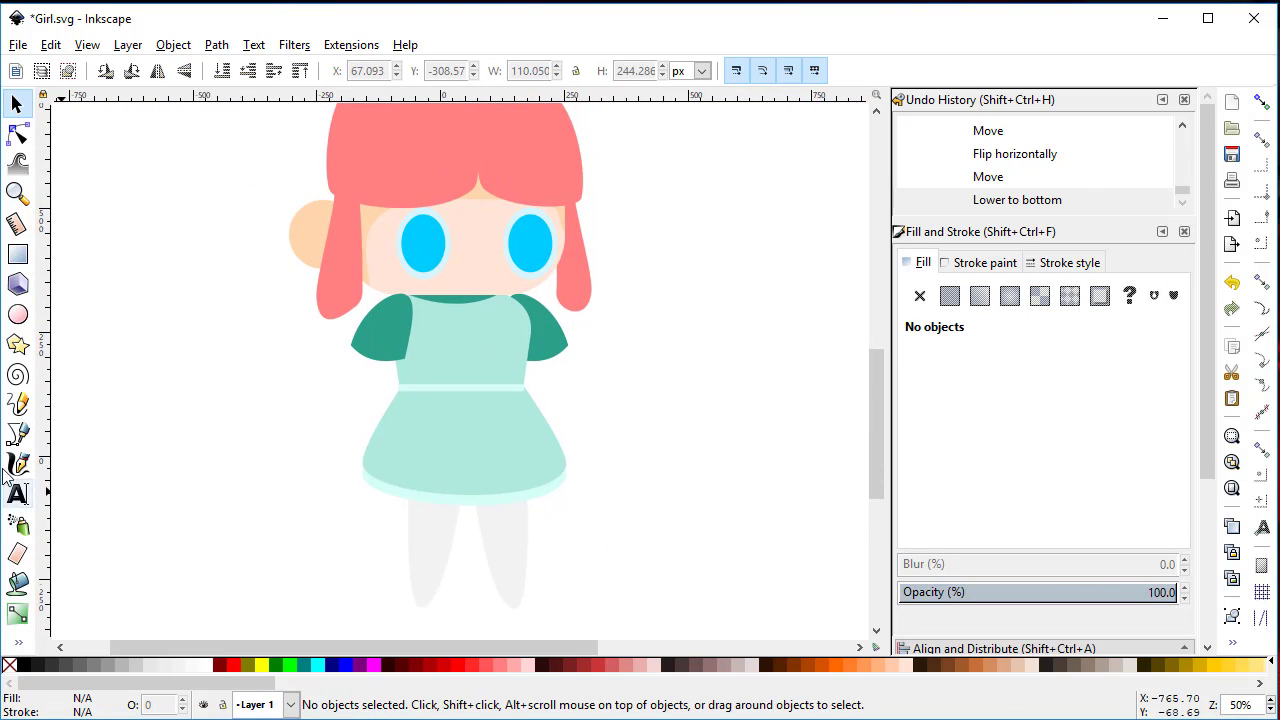
# - Draw an arm shape from the left sleeve, filled with the sampled peach skin tone
pyautogui.click(17, 433)
pyautogui.click(359, 348)
pyautogui.click(311, 430)
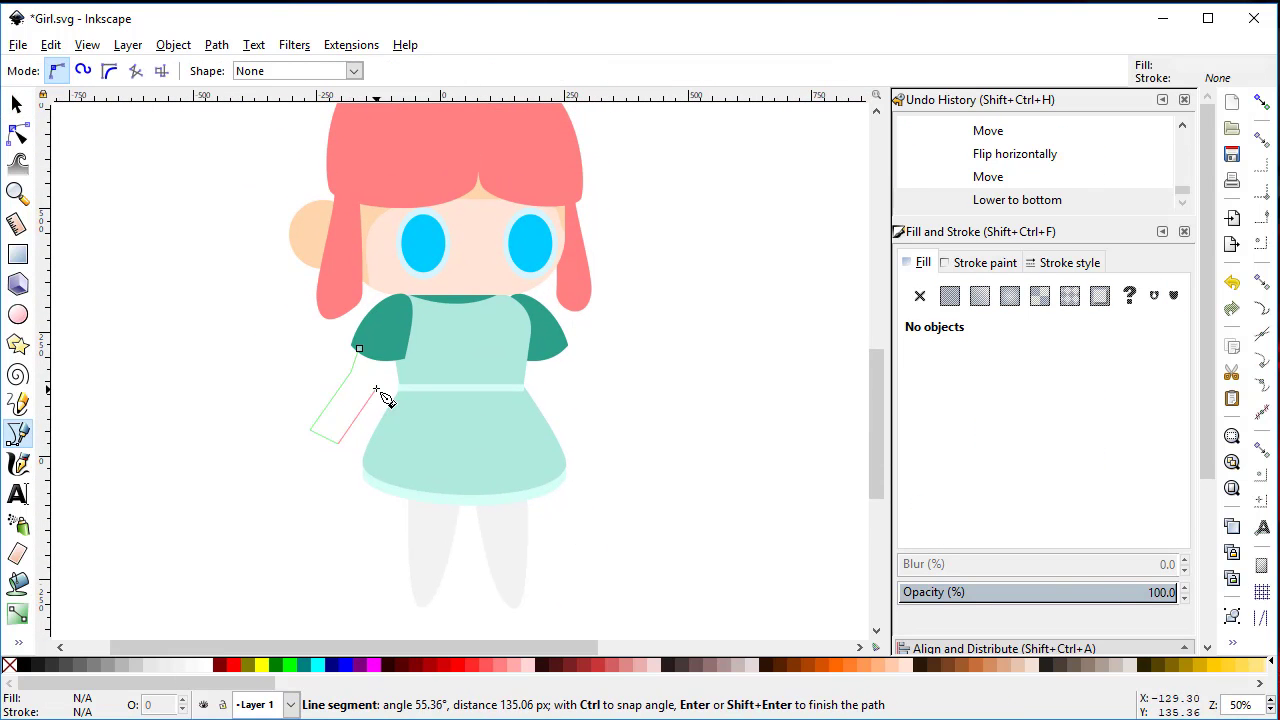
pyautogui.click(359, 348)
pyautogui.click(17, 613)
pyautogui.click(310, 232)
# - Make the arm's corner nodes smooth and bend its edges into curves
pyautogui.press('n')
pyautogui.scroll(3, 327, 436)
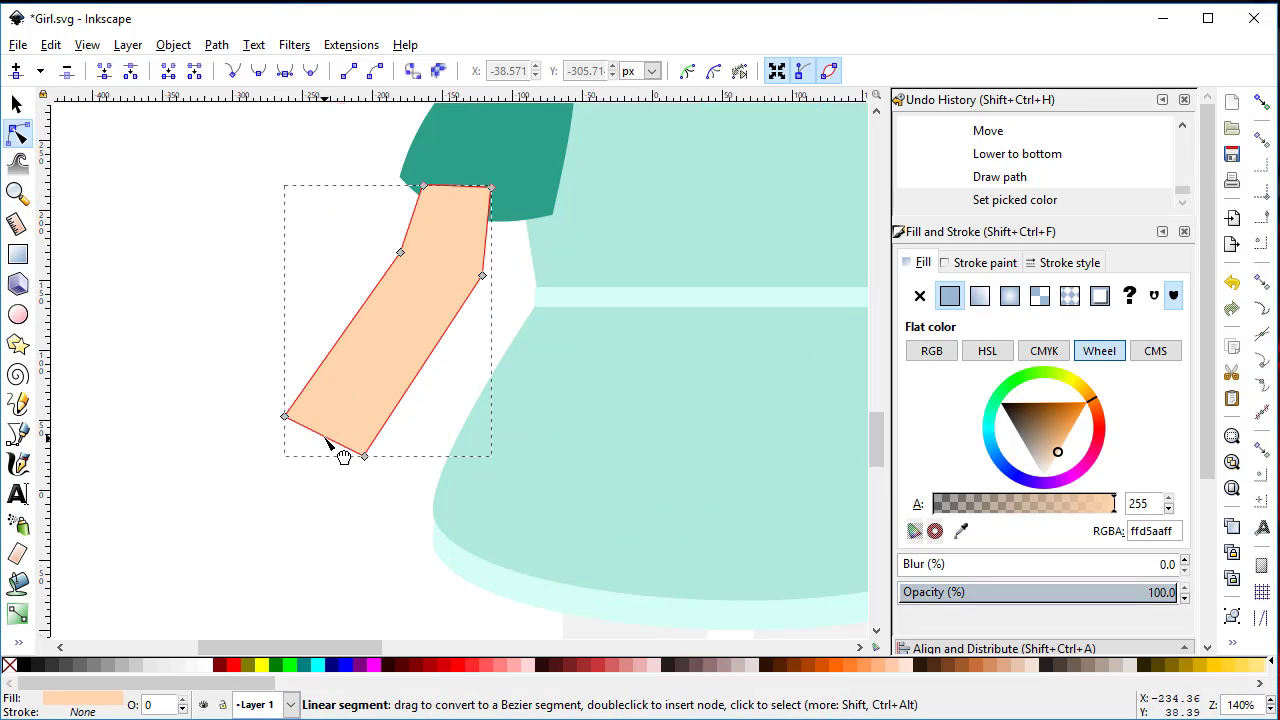
pyautogui.keyDown('ctrl'); pyautogui.click(400, 252); pyautogui.keyUp('ctrl')
pyautogui.keyDown('ctrl'); pyautogui.click(482, 276); pyautogui.keyUp('ctrl')
pyautogui.moveTo(325, 437)
pyautogui.mouseDown()
pyautogui.moveTo(286, 514)
pyautogui.moveTo(236, 511)
pyautogui.mouseUp()
pyautogui.keyDown('ctrl'); pyautogui.click(285, 416); pyautogui.keyUp('ctrl')
pyautogui.keyDown('ctrl'); pyautogui.click(364, 456); pyautogui.keyUp('ctrl')
pyautogui.click(343, 500)
pyautogui.click(364, 456)
pyautogui.moveTo(400, 252)
pyautogui.mouseDown()
pyautogui.moveTo(384, 290)
pyautogui.moveTo(497, 271)
pyautogui.mouseUp()
# - Send the arm behind the sleeve
pyautogui.click(16, 103)
pyautogui.press('End')
pyautogui.scroll(-3, 329, 457)
pyautogui.scroll(5, 343, 409)
pyautogui.press('Escape')
# - Place a mirrored copy of the arm on the right shoulder, behind the dress
pyautogui.press('5')
pyautogui.press('s')
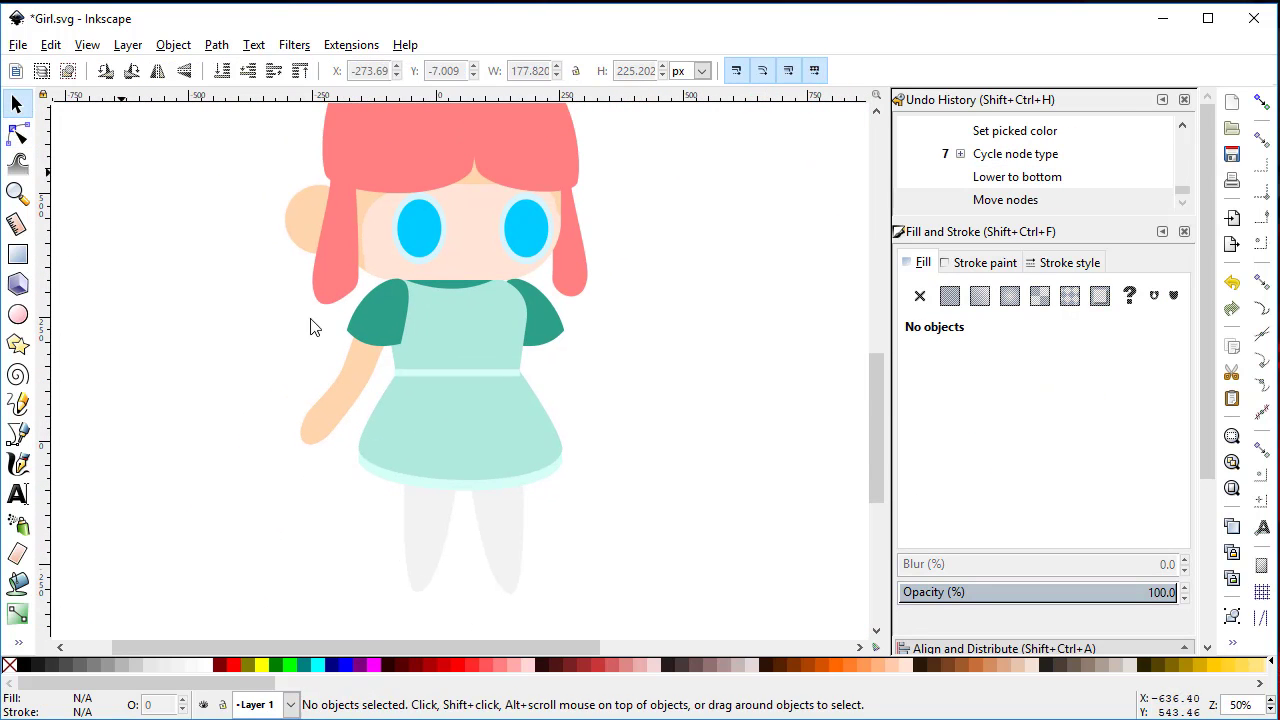
pyautogui.click(345, 400)
pyautogui.hotkey('ctrl', 'd')
pyautogui.press('h')
pyautogui.moveTo(345, 420)
pyautogui.mouseDown()
pyautogui.moveTo(590, 423)
pyautogui.moveTo(577, 400)
pyautogui.mouseUp()
pyautogui.press('h')
pyautogui.press('End')
pyautogui.press('Escape')
pyautogui.scroll(-1, 614, 563)
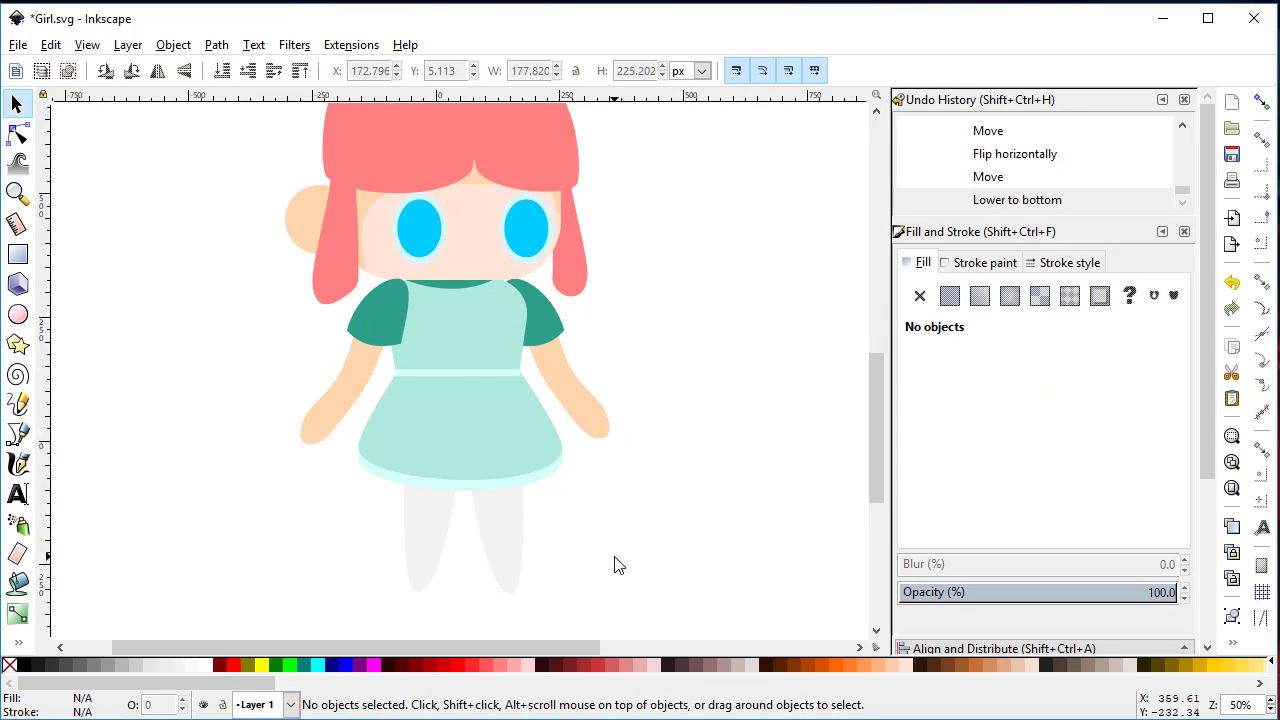
# - Outline a closed angular polygon around the head with straight segments
pyautogui.press('b')
pyautogui.click(432, 180)
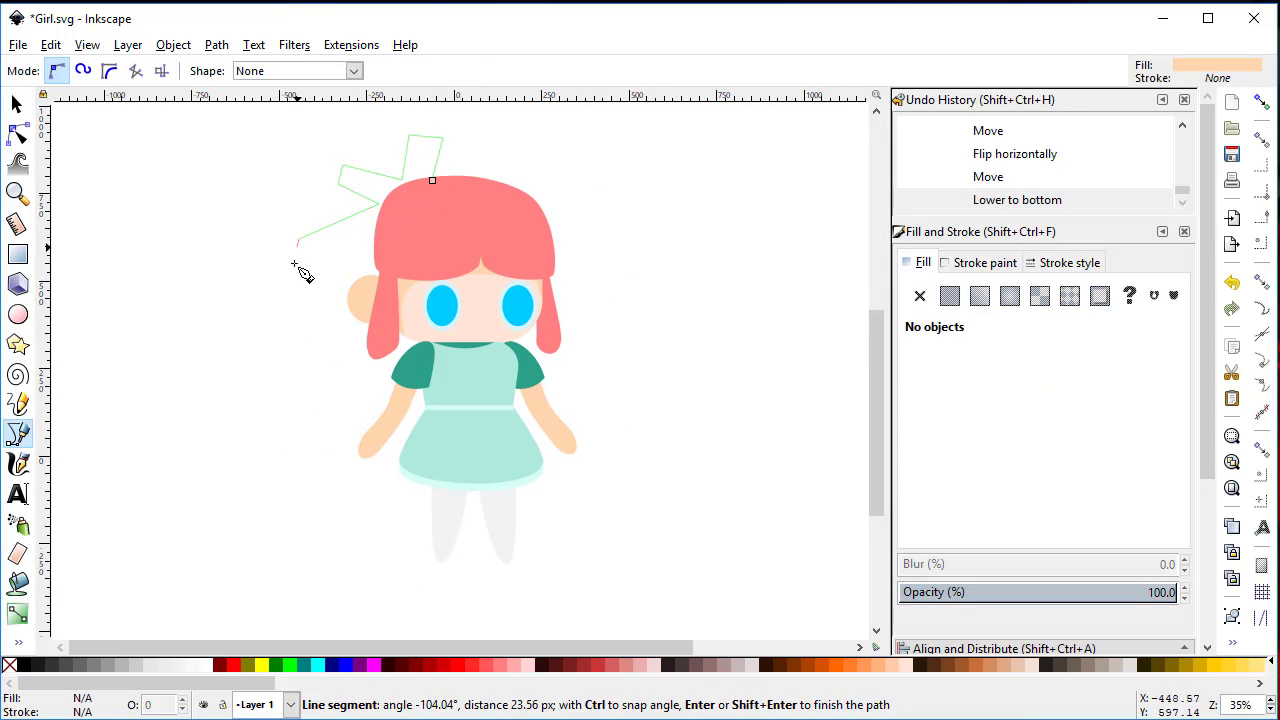
pyautogui.click(300, 411)
pyautogui.click(385, 485)
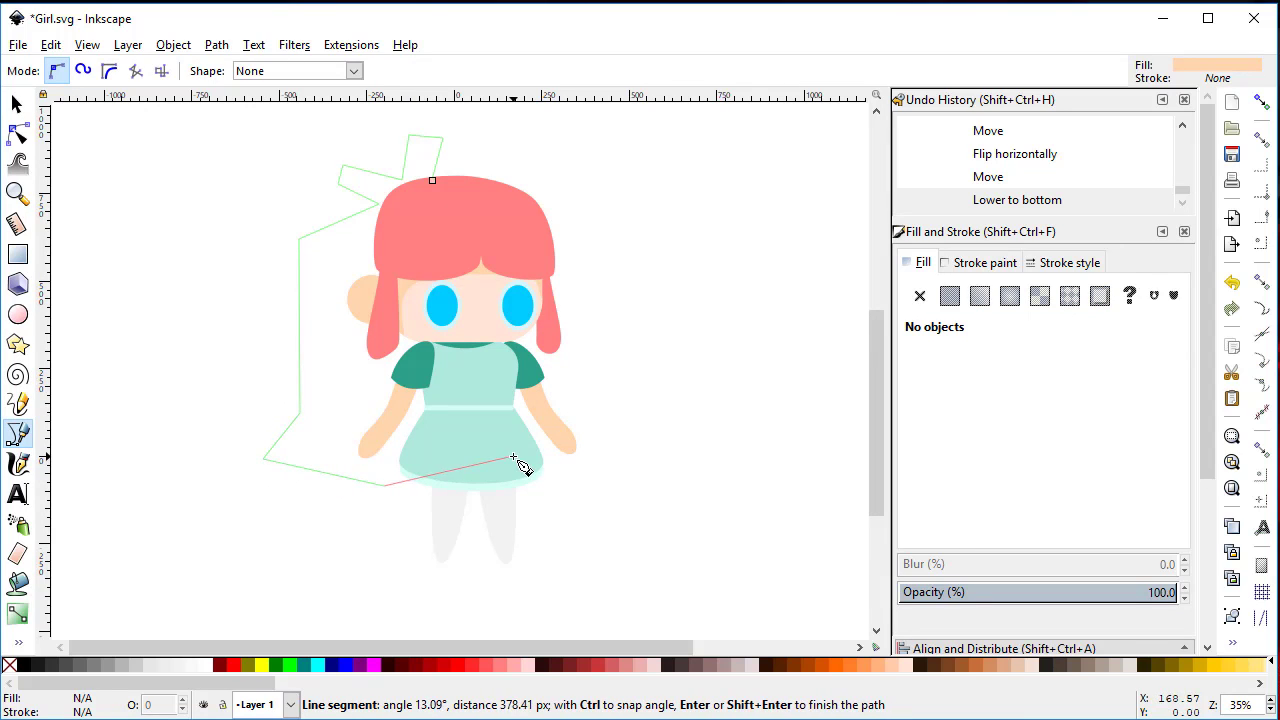
pyautogui.click(518, 215)
pyautogui.click(432, 180)
# - Fill the shape red, send it to the back, and select its nodes for reshaping
pyautogui.click(233, 665)
pyautogui.press('End')
pyautogui.press('Escape')
pyautogui.scroll(1, 409, 423)
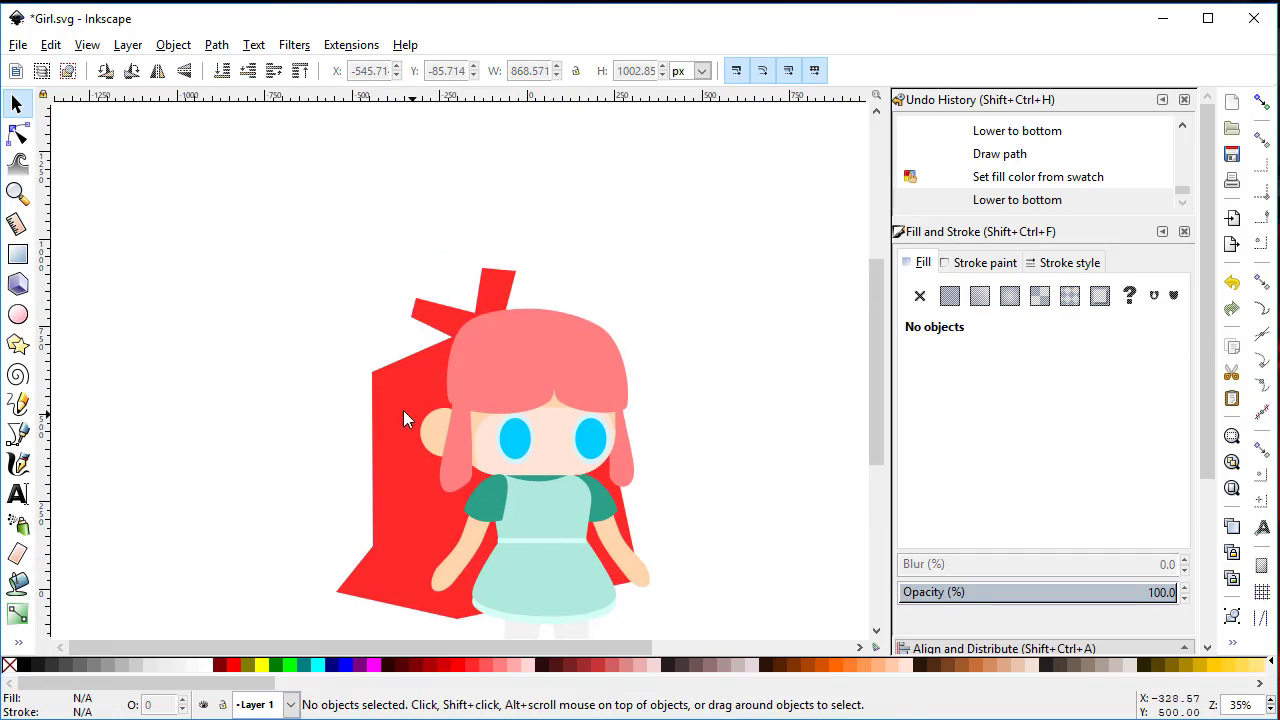
pyautogui.press('n')
pyautogui.click(409, 423)
pyautogui.scroll(2, 494, 280)
# - Delete the extra node on the bow's top and round the right bow lobe
pyautogui.moveTo(518, 205); pyautogui.dragTo(516, 201)
pyautogui.click(461, 249)
pyautogui.press('Delete')
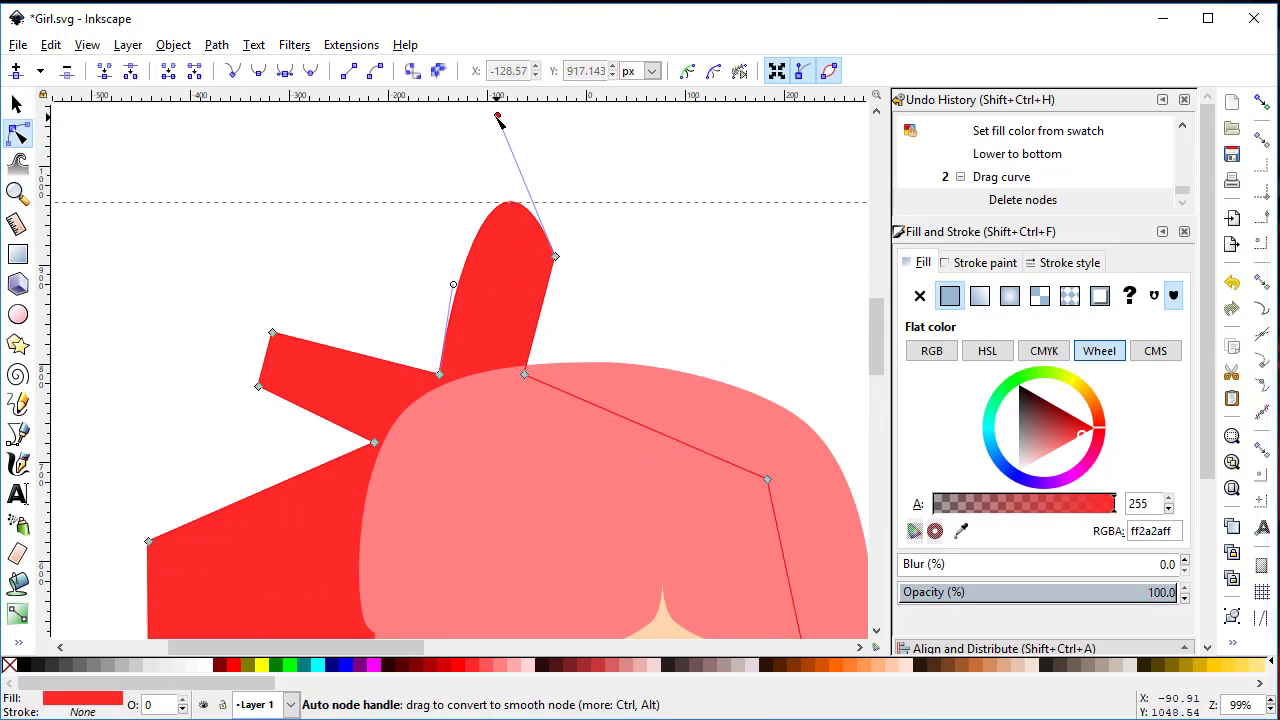
pyautogui.moveTo(500, 114); pyautogui.dragTo(588, 138)
pyautogui.moveTo(453, 285); pyautogui.dragTo(434, 234)
pyautogui.moveTo(588, 138); pyautogui.dragTo(557, 258)
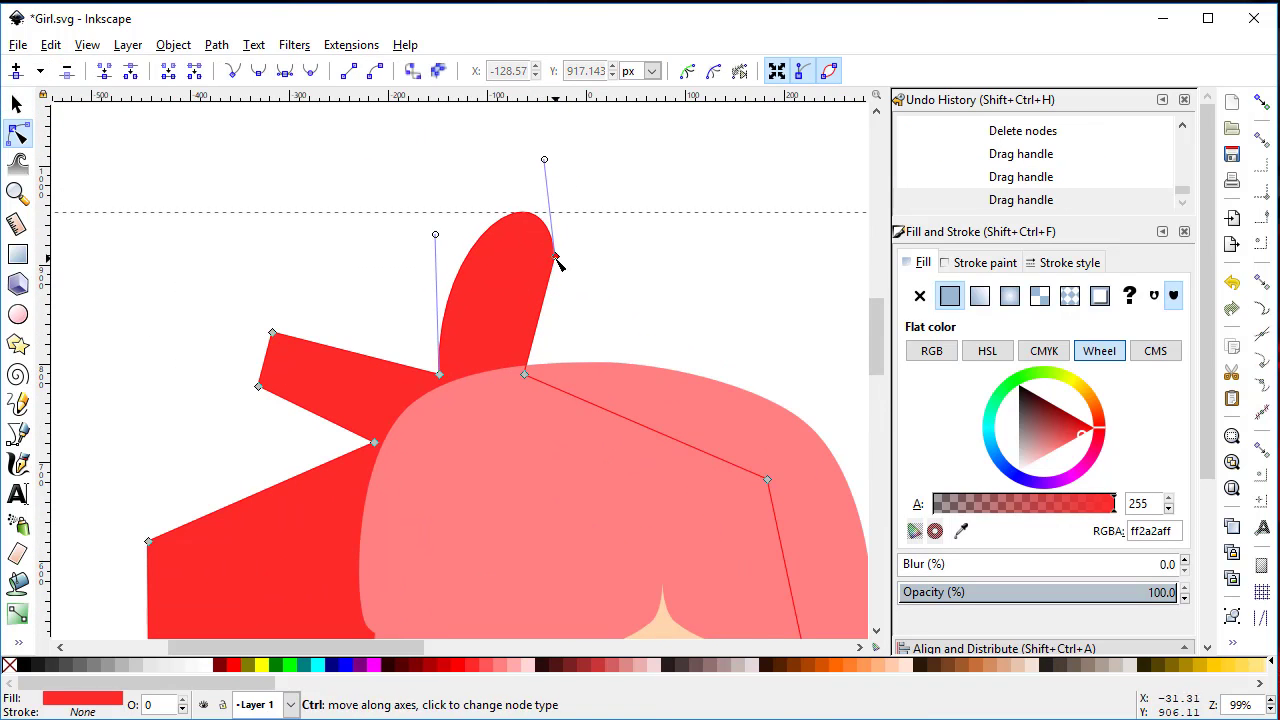
# - Make the left bow lobe's tip smooth, raise it and round its end
pyautogui.keyDown('ctrl'); pyautogui.click(272, 332); pyautogui.keyUp('ctrl')
pyautogui.moveTo(272, 332); pyautogui.dragTo(272, 301)
pyautogui.moveTo(240, 355); pyautogui.dragTo(218, 340)
pyautogui.keyDown('ctrl'); pyautogui.click(272, 301); pyautogui.keyUp('ctrl')
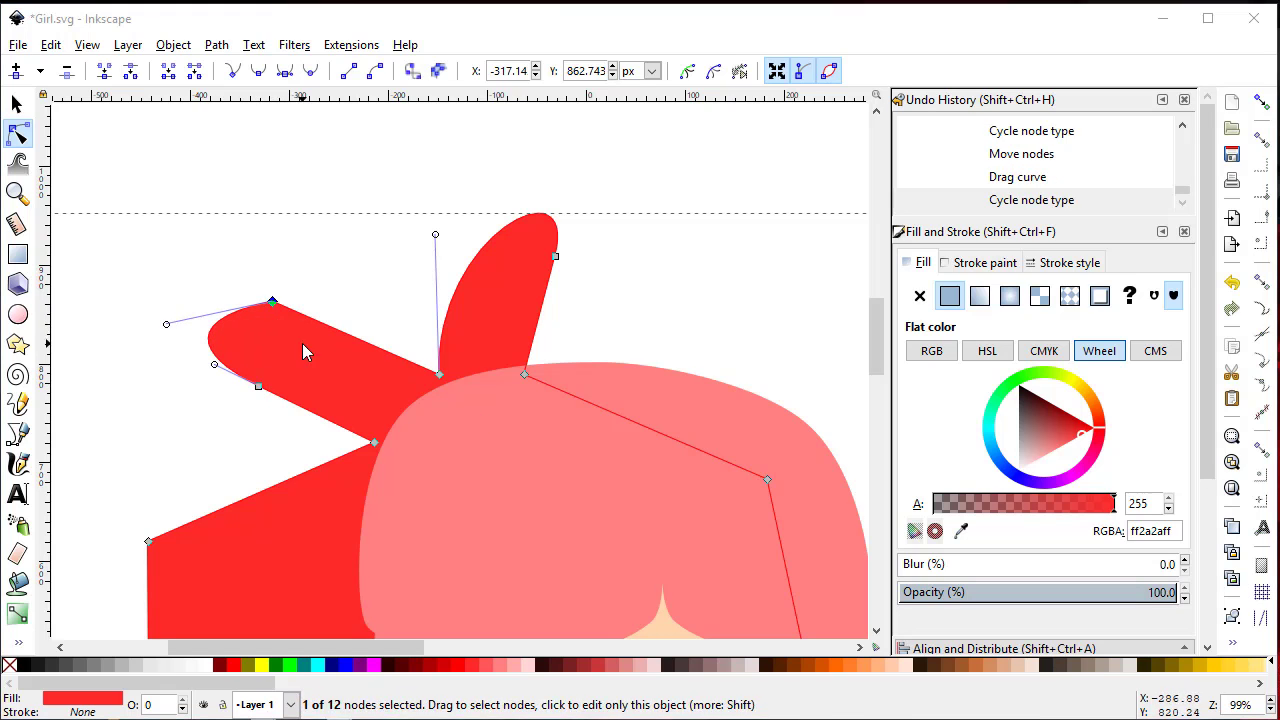
pyautogui.keyDown('ctrl'); pyautogui.click(272, 301); pyautogui.keyUp('ctrl')
pyautogui.keyDown('ctrl'); pyautogui.click(272, 301); pyautogui.keyUp('ctrl')
pyautogui.moveTo(329, 275); pyautogui.dragTo(248, 309)
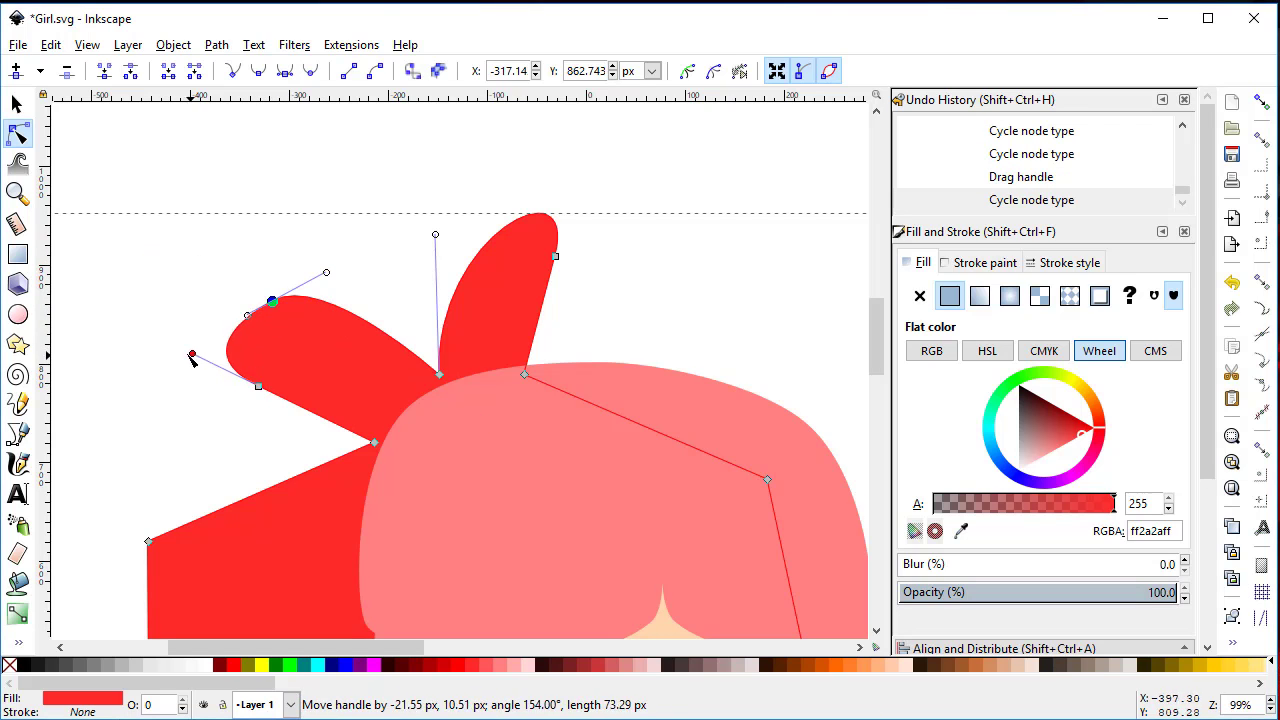
# - Move the node where the bow lobes meet and pull the left hair edge inward
pyautogui.moveTo(440, 378); pyautogui.dragTo(429, 367)
pyautogui.scroll(-3, 429, 367)
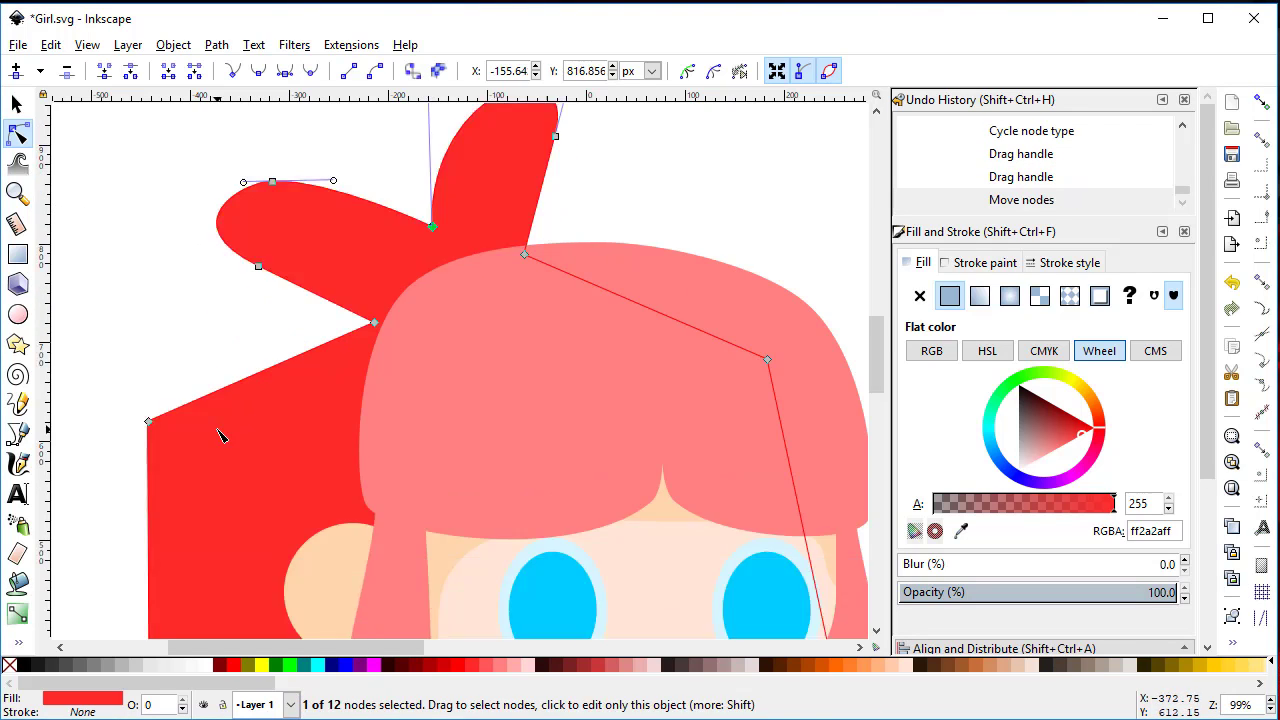
pyautogui.scroll(-1, 223, 437)
pyautogui.keyDown('ctrl'); pyautogui.click(364, 300); pyautogui.keyUp('ctrl')
pyautogui.moveTo(364, 300)
pyautogui.mouseDown()
pyautogui.moveTo(451, 318)
pyautogui.moveTo(492, 349)
pyautogui.mouseUp()
pyautogui.scroll(-2, 451, 318)
# - Reshape the bottom of the back hair and smooth its right corner into a curve
pyautogui.moveTo(430, 393)
pyautogui.mouseDown()
pyautogui.moveTo(475, 402)
pyautogui.moveTo(493, 374)
pyautogui.mouseUp()
pyautogui.moveTo(514, 297); pyautogui.dragTo(487, 349)
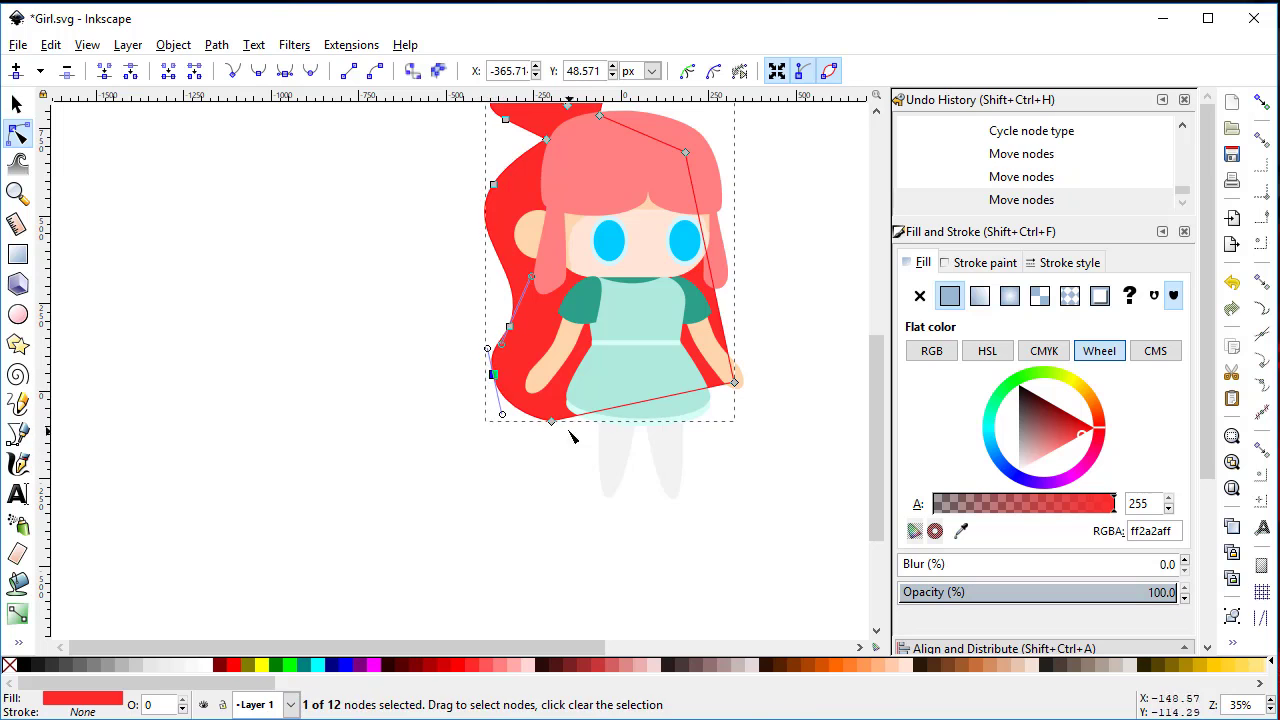
pyautogui.moveTo(552, 421); pyautogui.dragTo(597, 407)
pyautogui.scroll(-1, 457, 423)
pyautogui.scroll(2, 604, 393)
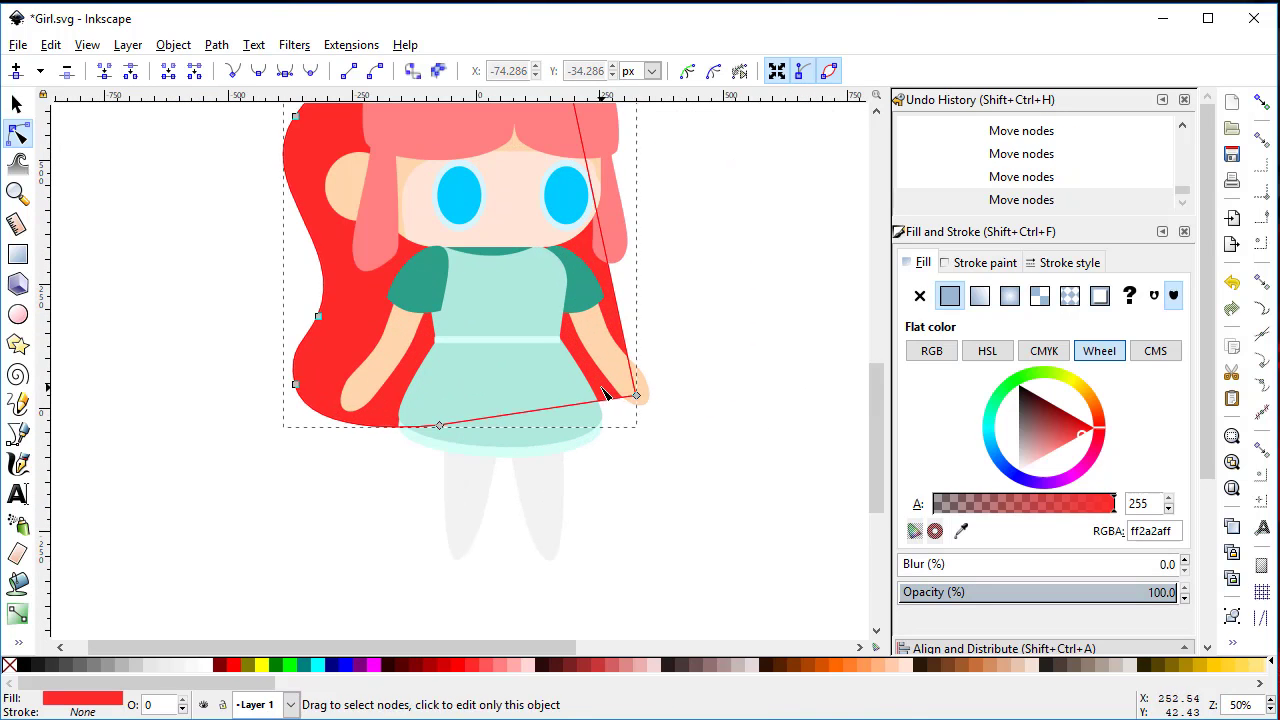
pyautogui.keyDown('ctrl'); pyautogui.click(638, 400); pyautogui.keyUp('ctrl')
pyautogui.moveTo(634, 323); pyautogui.dragTo(629, 371)
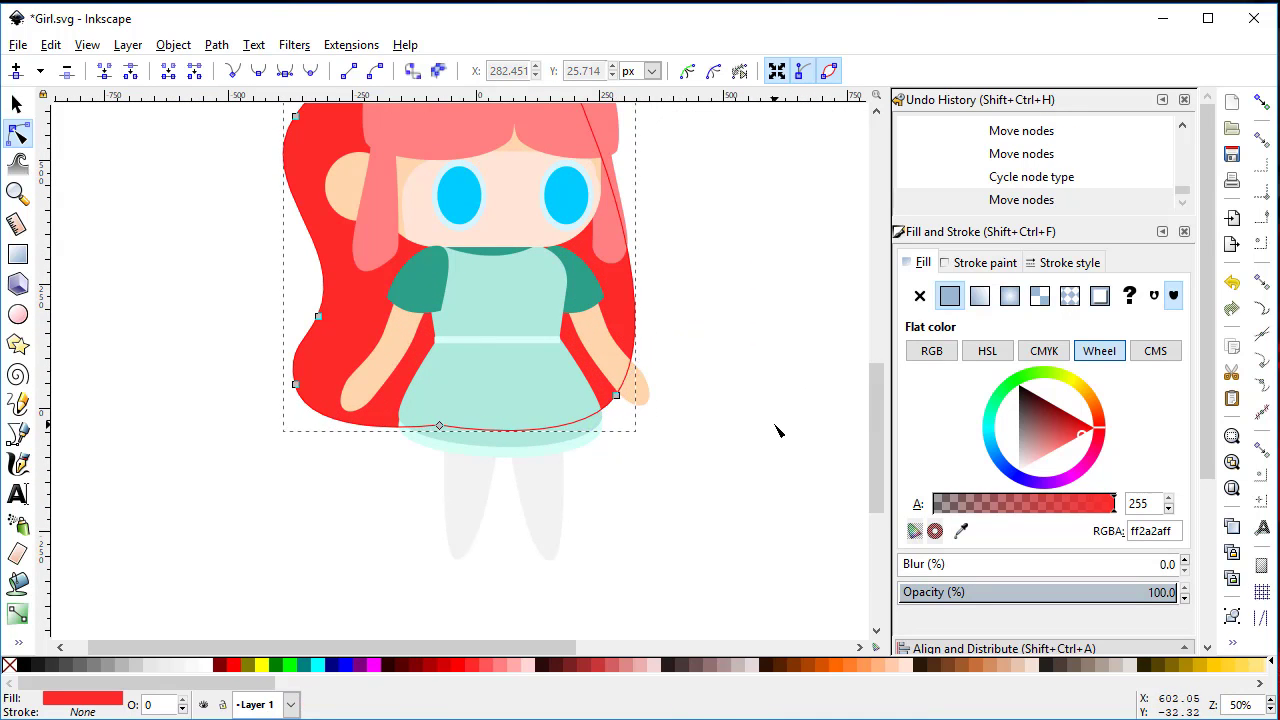
# - Shift the bow's left lobe nodes to the right
pyautogui.press('Escape')
pyautogui.scroll(-1, 706, 457)
pyautogui.click(386, 180)
pyautogui.moveTo(329, 134); pyautogui.dragTo(400, 200)
pyautogui.moveTo(365, 160); pyautogui.dragTo(392, 158)
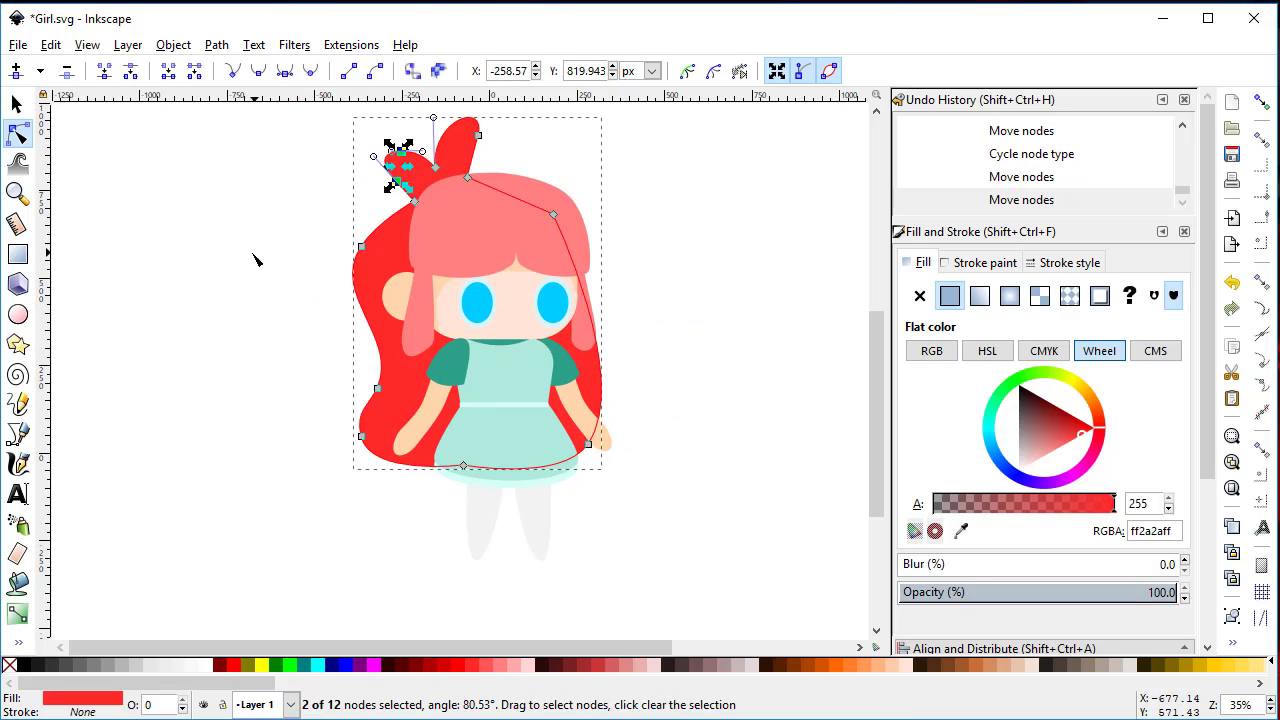
pyautogui.press('Escape')
# - Reshape the left edge of the back hair and make its node smooth
pyautogui.click(421, 247)
pyautogui.moveTo(395, 250); pyautogui.dragTo(383, 238)
pyautogui.moveTo(351, 286); pyautogui.dragTo(352, 287)
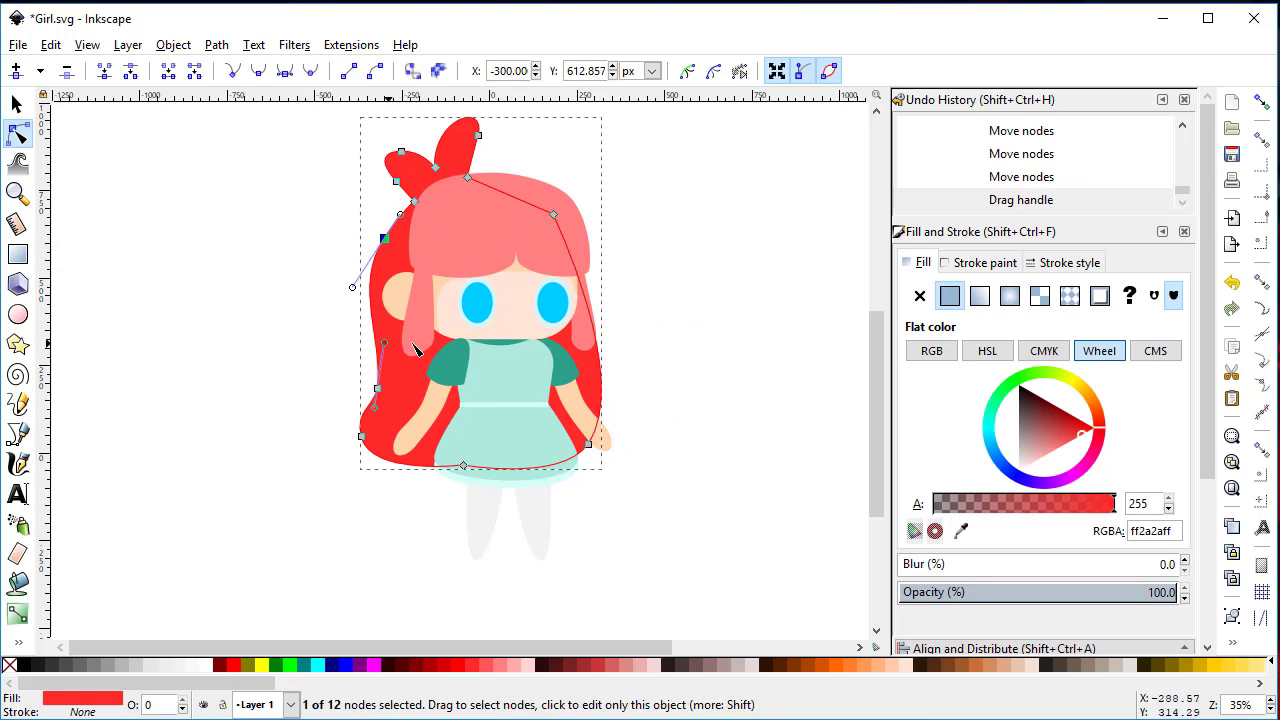
pyautogui.keyDown('ctrl'); pyautogui.click(383, 238); pyautogui.keyUp('ctrl')
pyautogui.press('Escape')
# - Pull the back hair's right side down into a long, smooth curve
pyautogui.click(600, 380)
pyautogui.click(553, 214)
pyautogui.moveTo(600, 277); pyautogui.dragTo(600, 400)
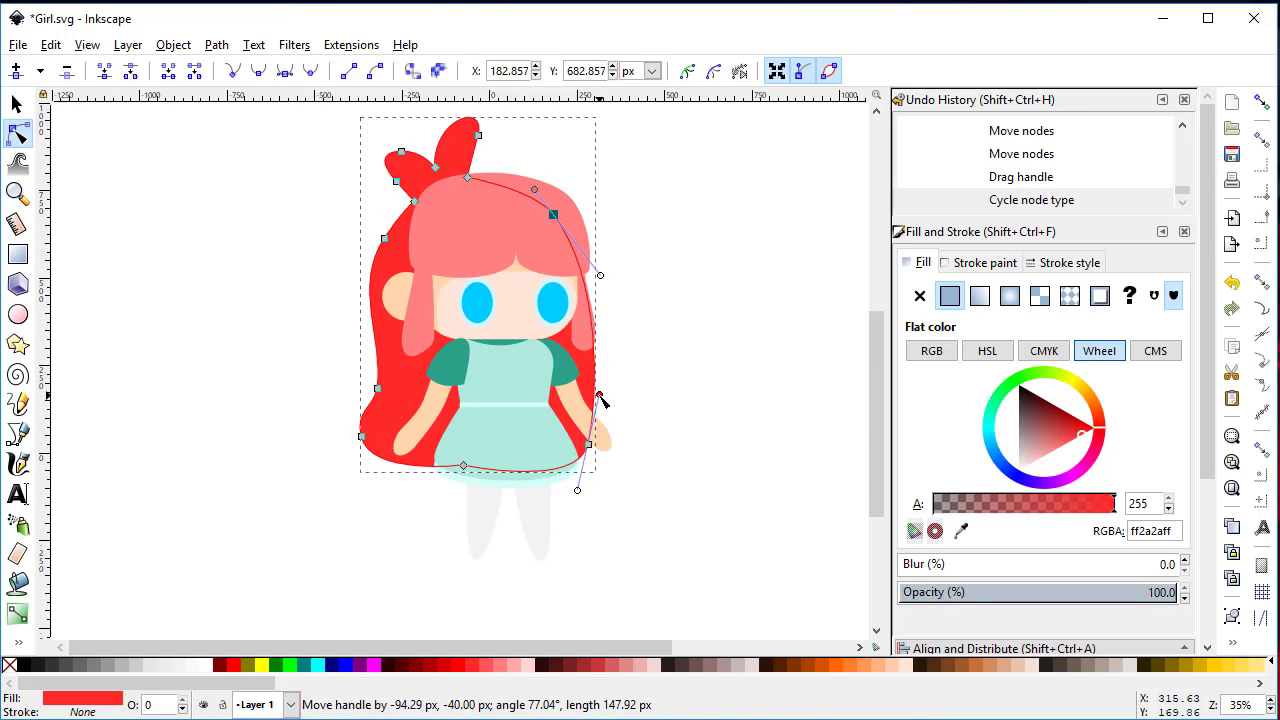
pyautogui.press('Escape')
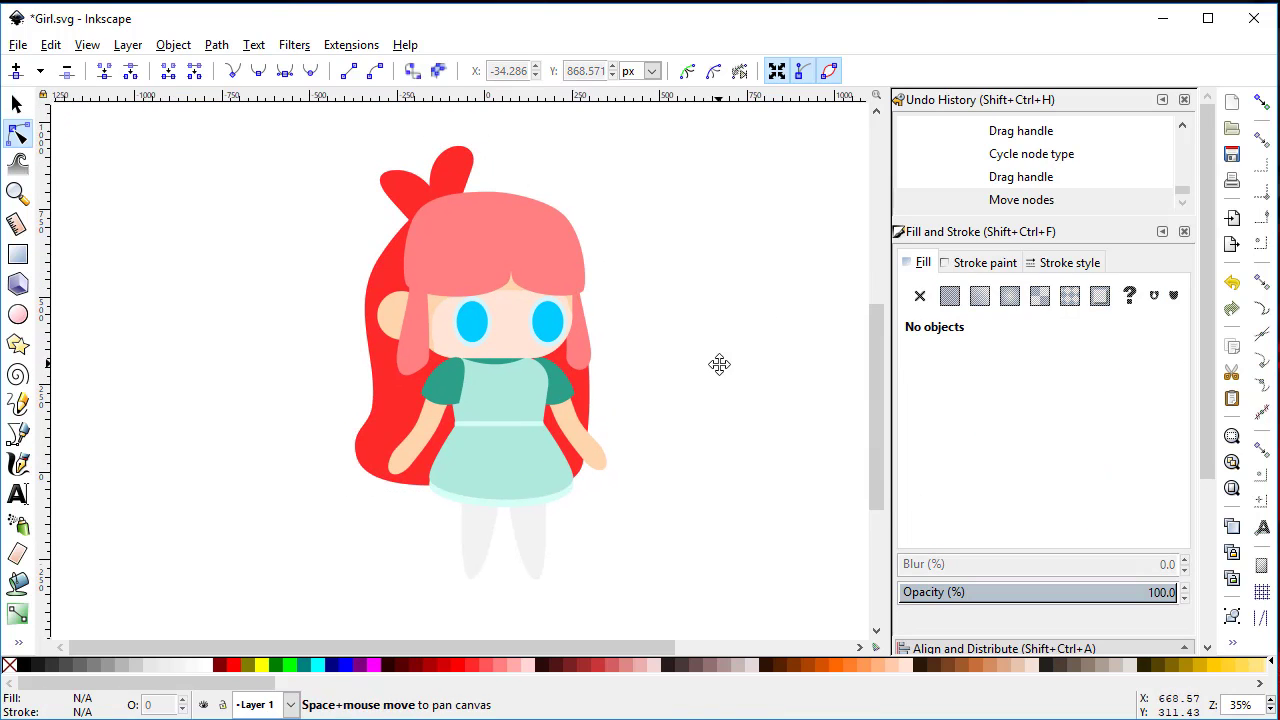